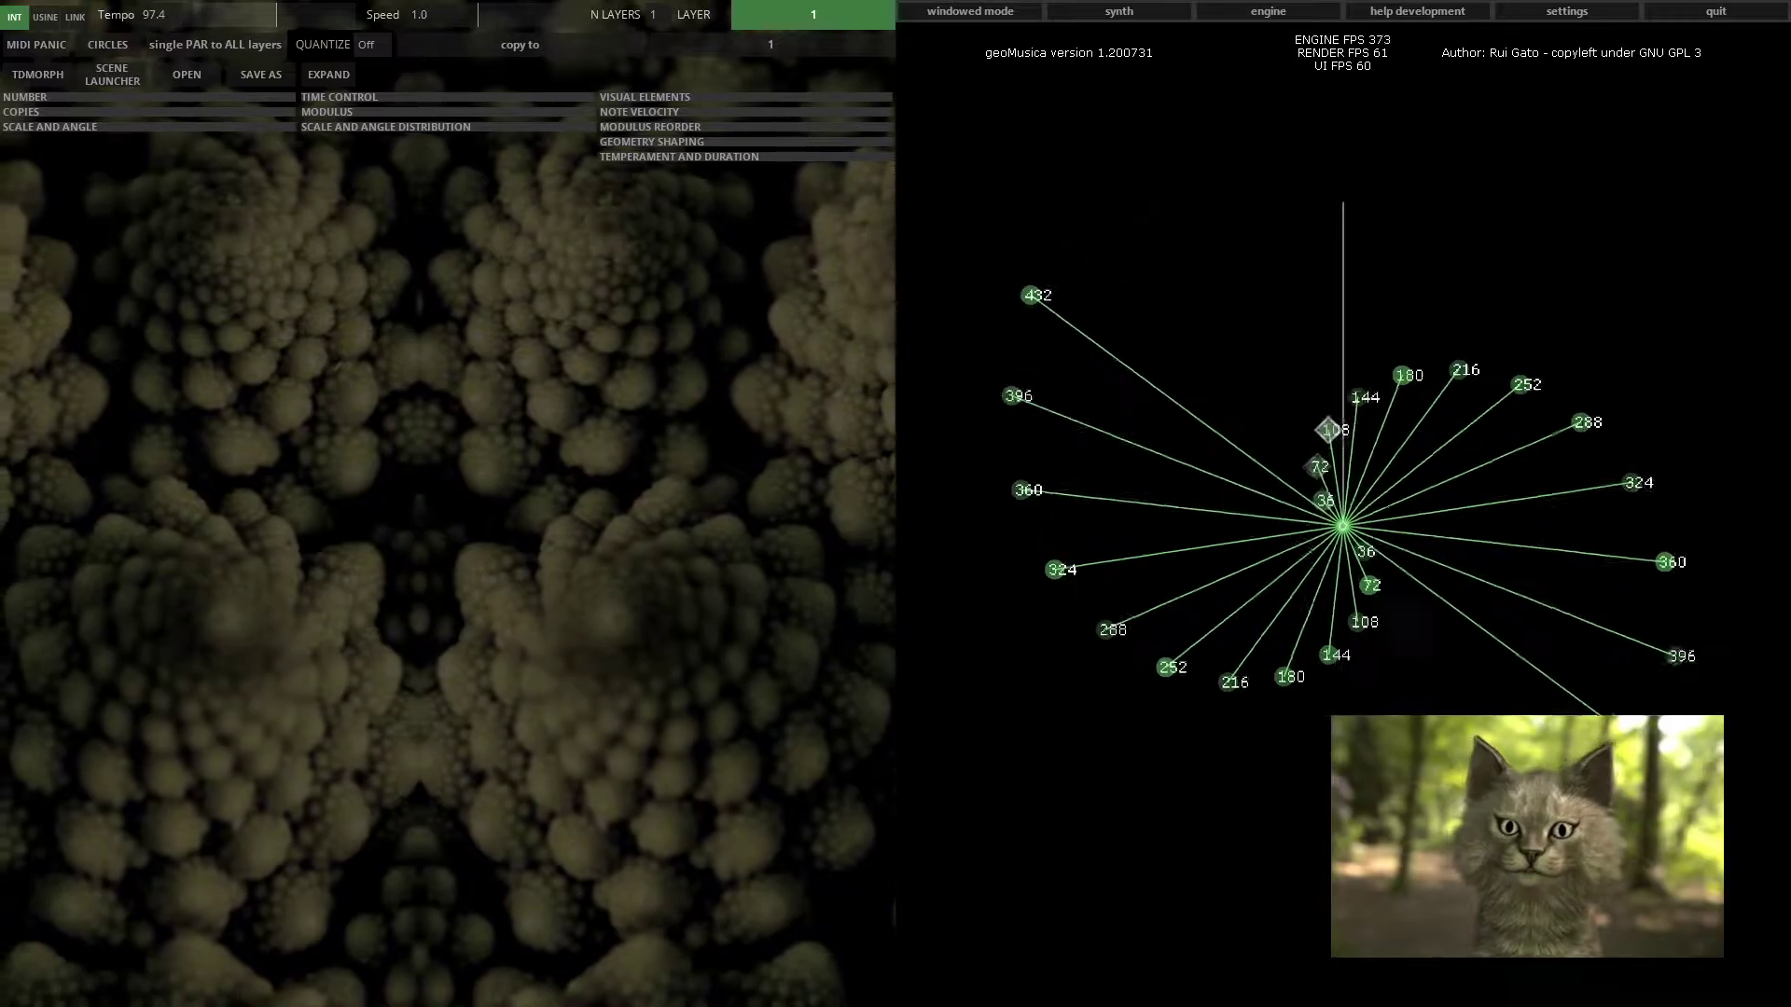
Open the synth and engine windows and arrange them side by side
{"action": "left_click", "coordinate": [1157, 13]}
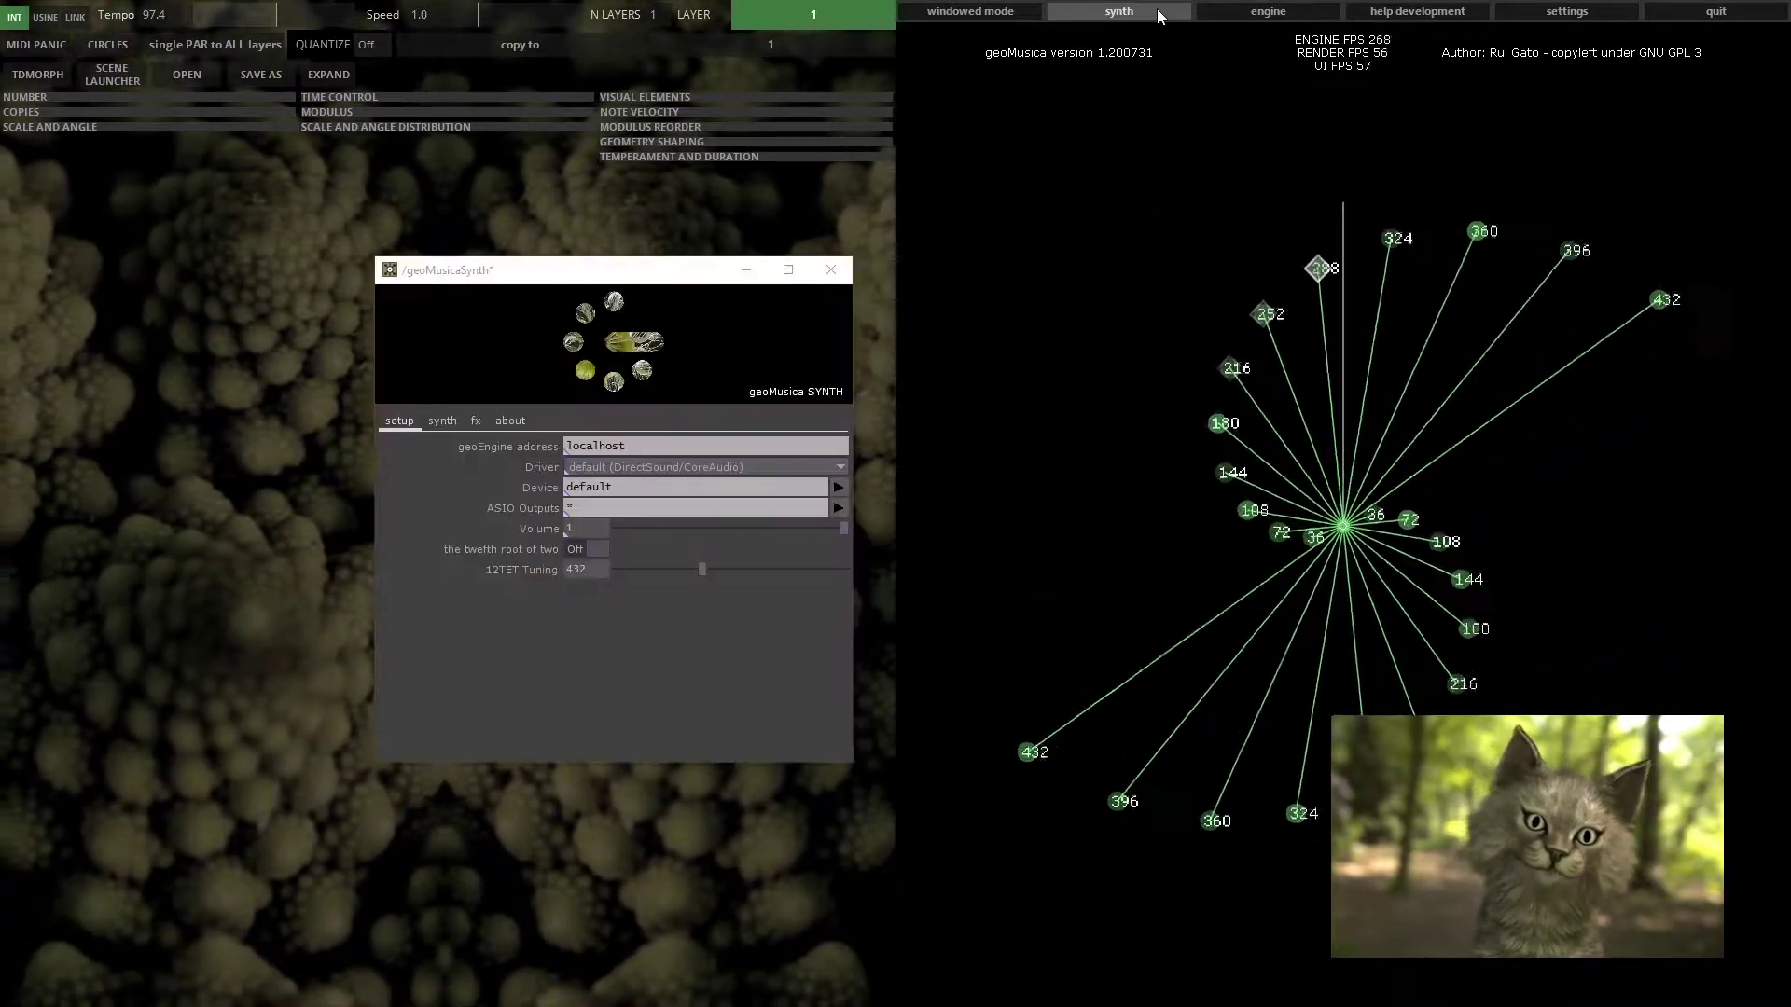
{"action": "left_click_drag", "start_coordinate": [650, 280], "coordinate": [637, 280]}
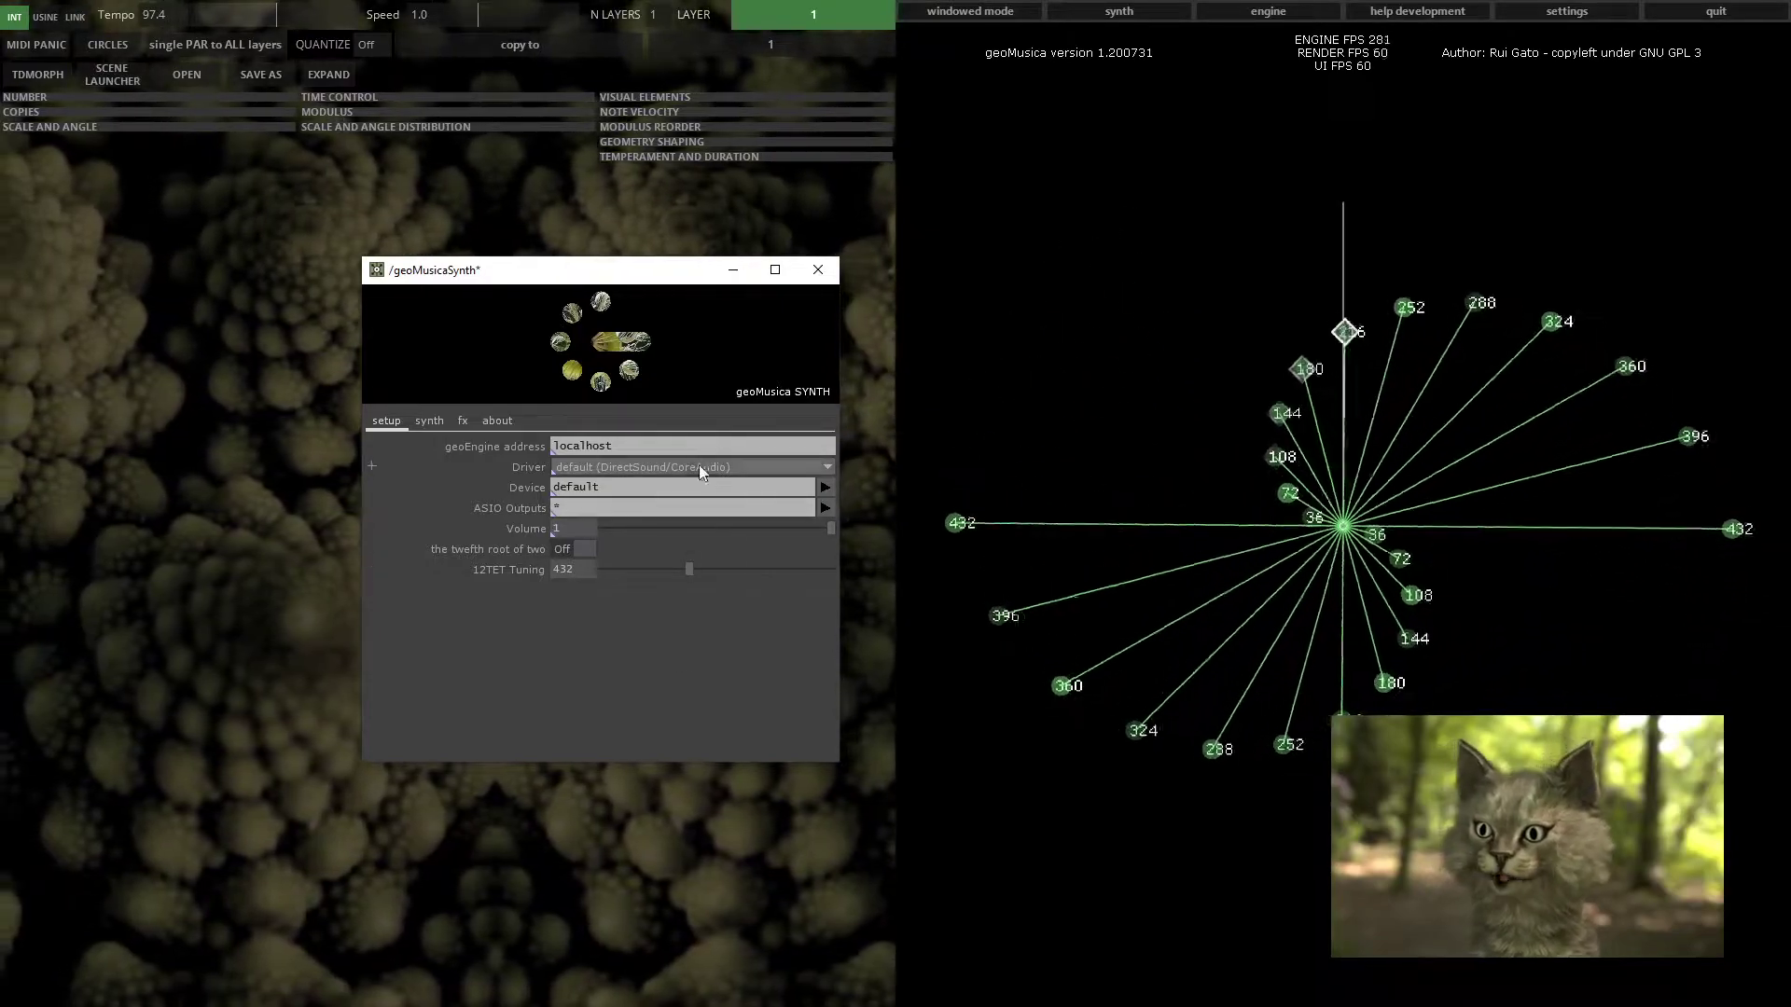
{"action": "left_click", "coordinate": [1264, 11]}
{"action": "left_click_drag", "start_coordinate": [1082, 338], "coordinate": [1100, 277]}
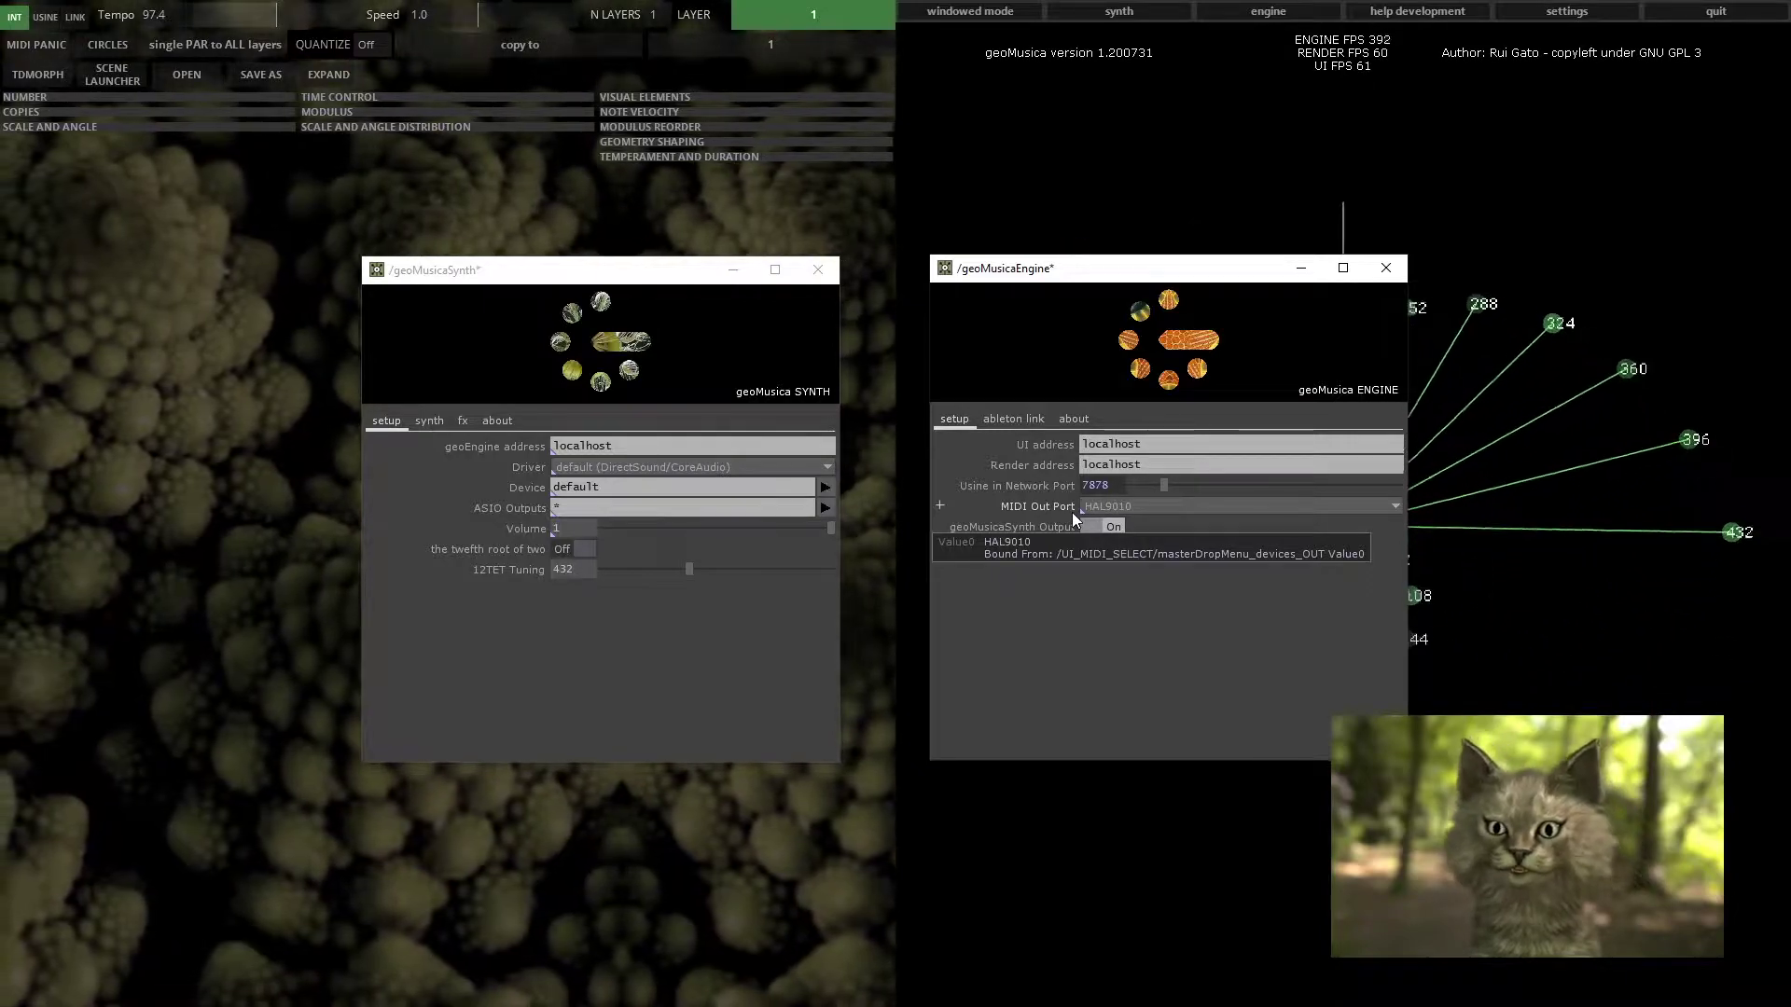
{"action": "left_click_drag", "start_coordinate": [1084, 269], "coordinate": [633, 488]}
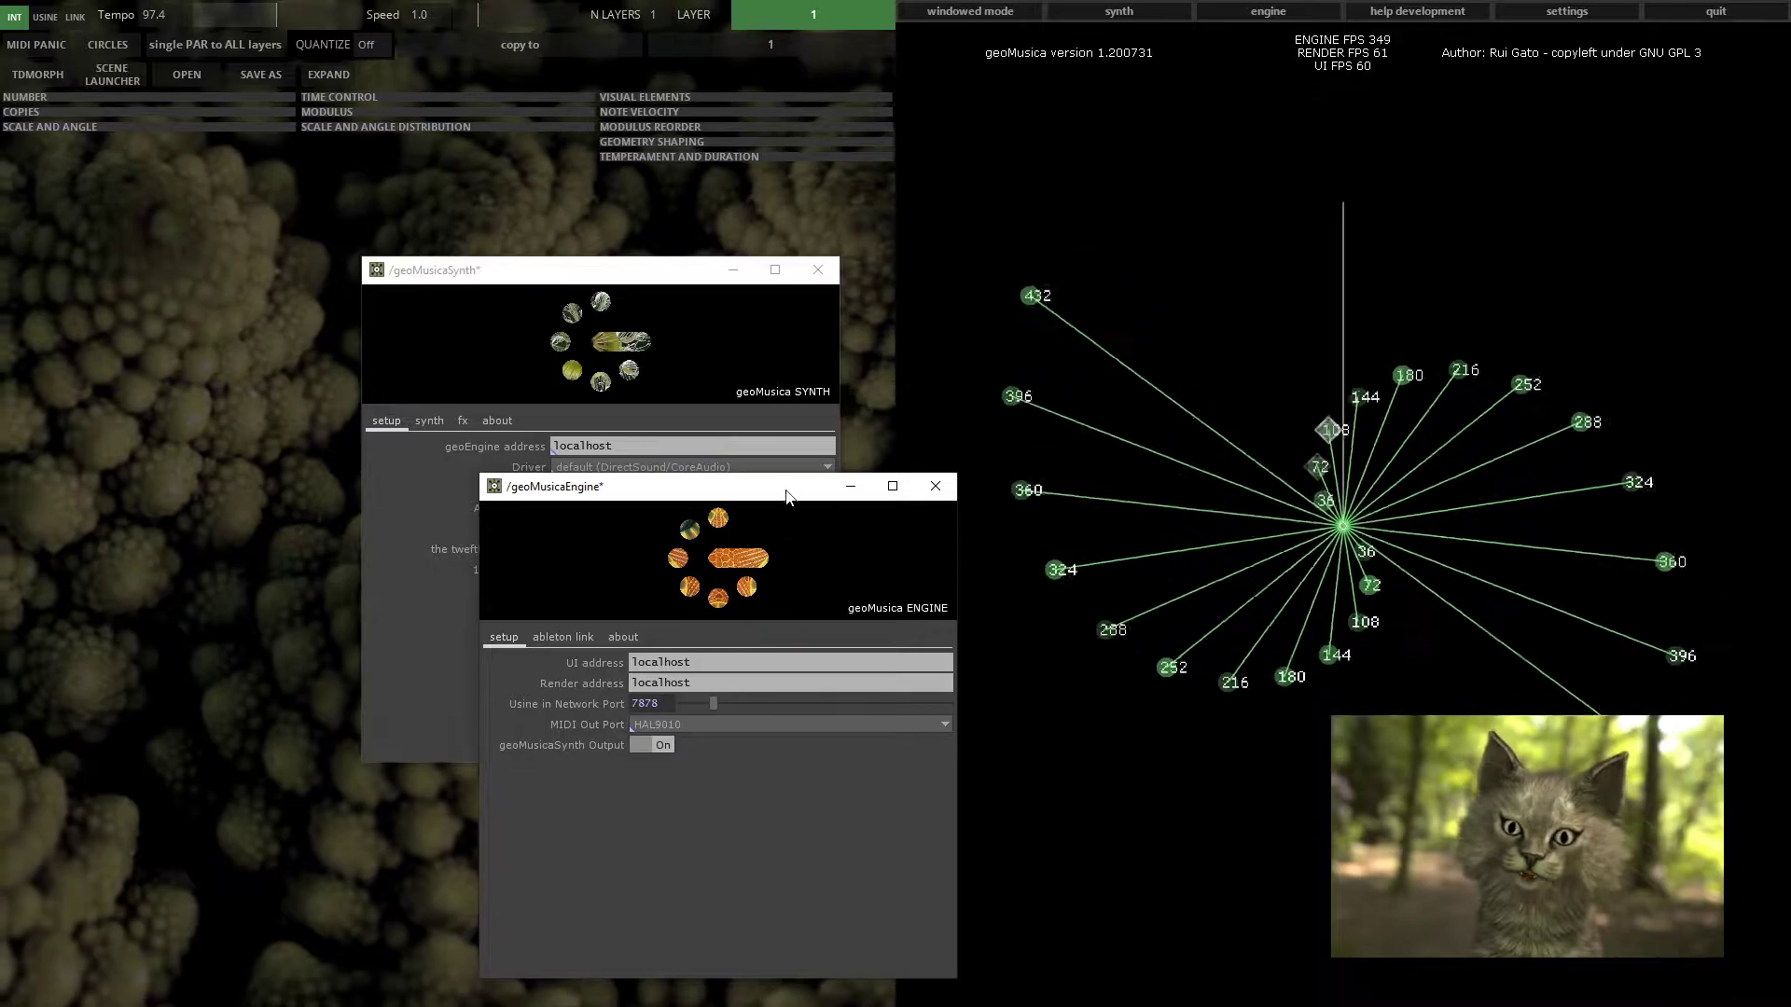
{"action": "left_click_drag", "start_coordinate": [748, 497], "coordinate": [1198, 276]}
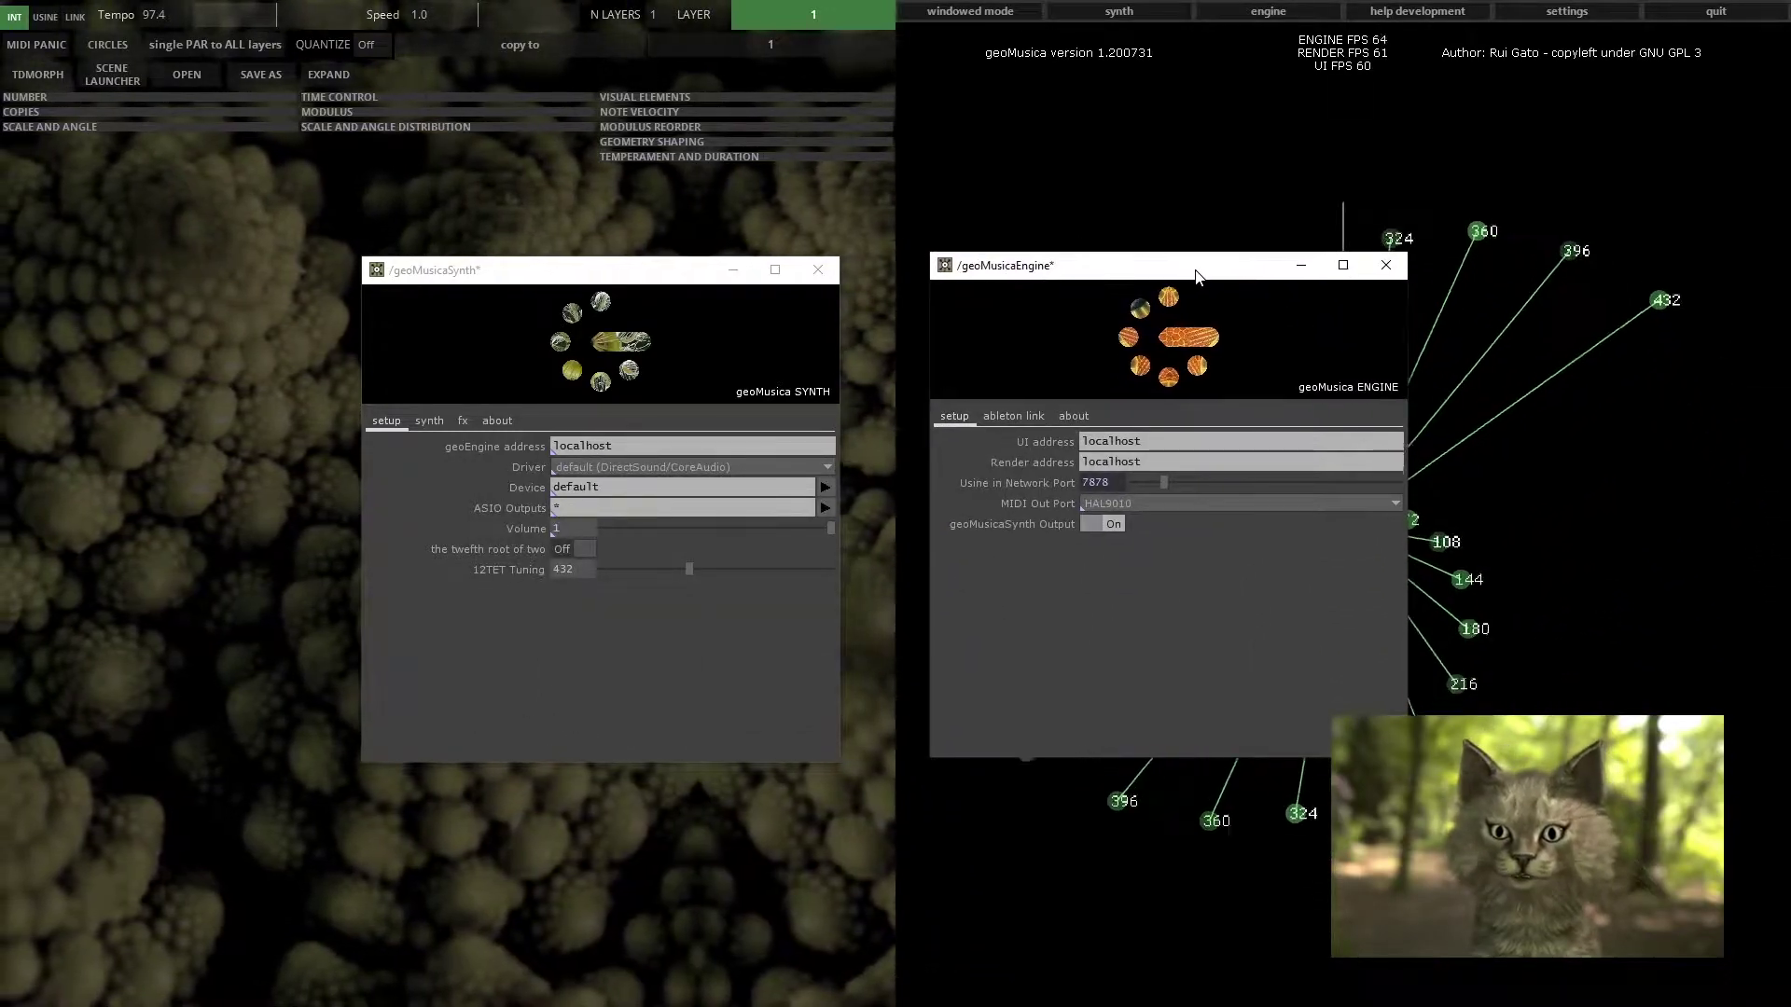
{"action": "left_click_drag", "start_coordinate": [682, 277], "coordinate": [654, 272]}
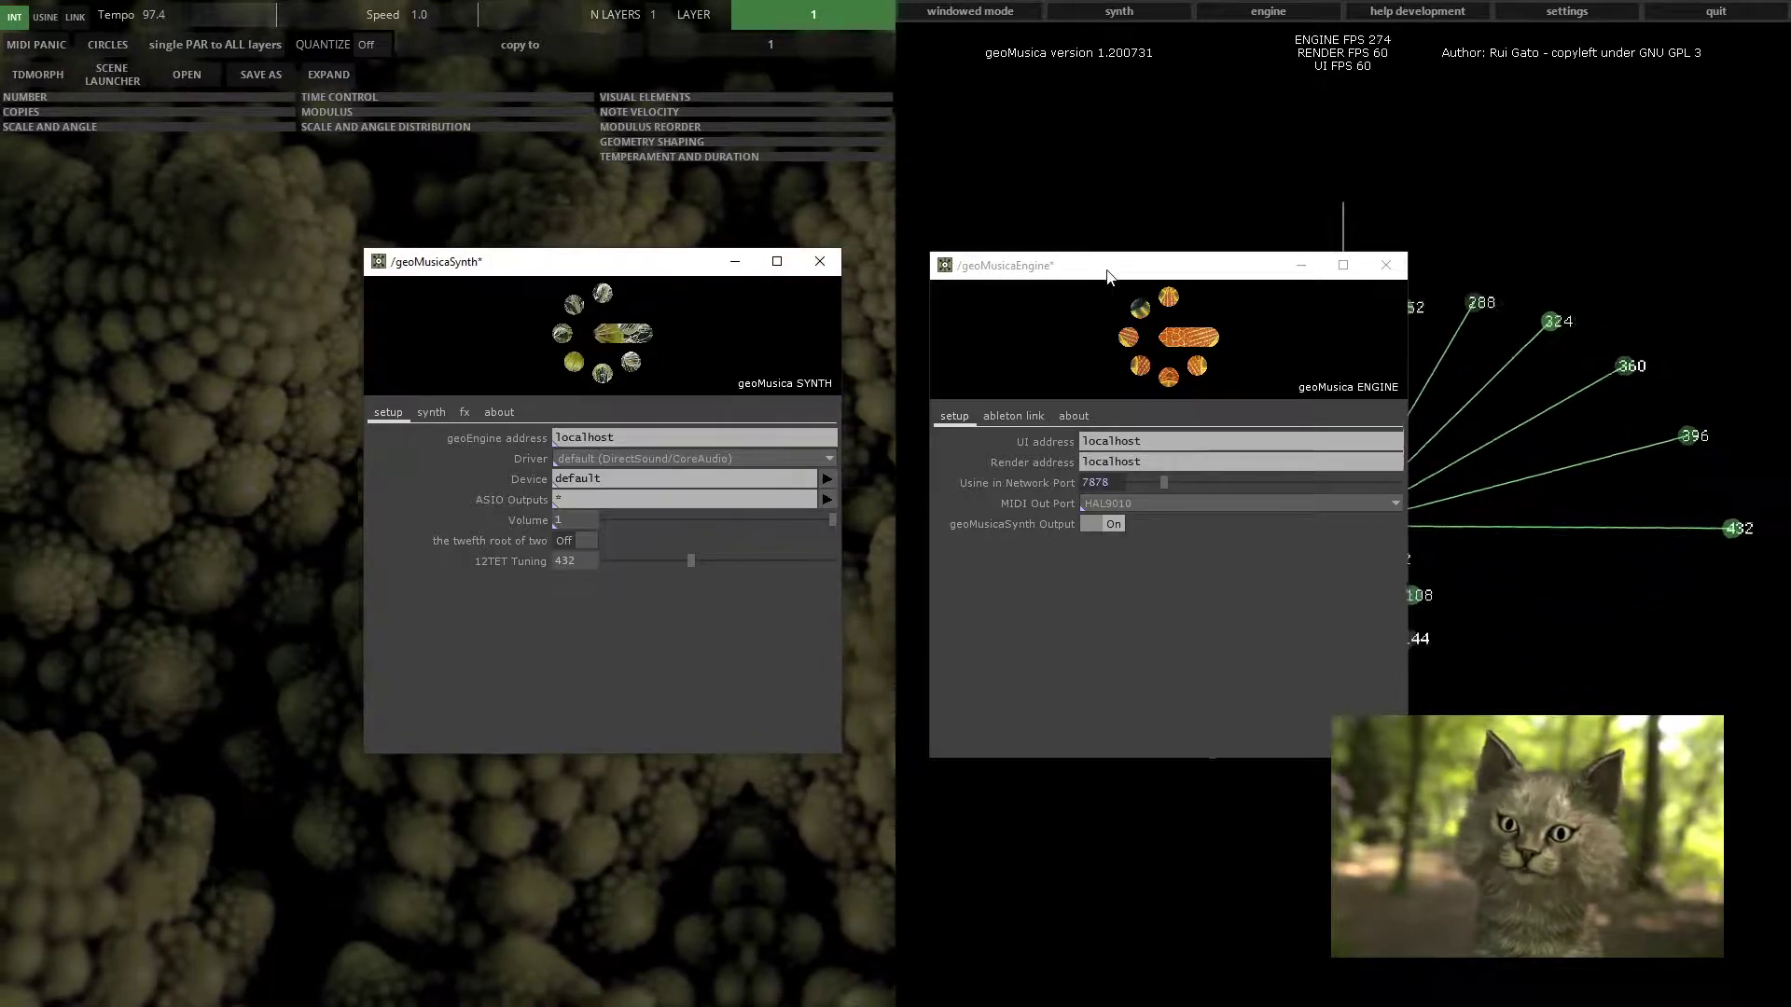
{"action": "left_click_drag", "start_coordinate": [632, 270], "coordinate": [636, 276]}
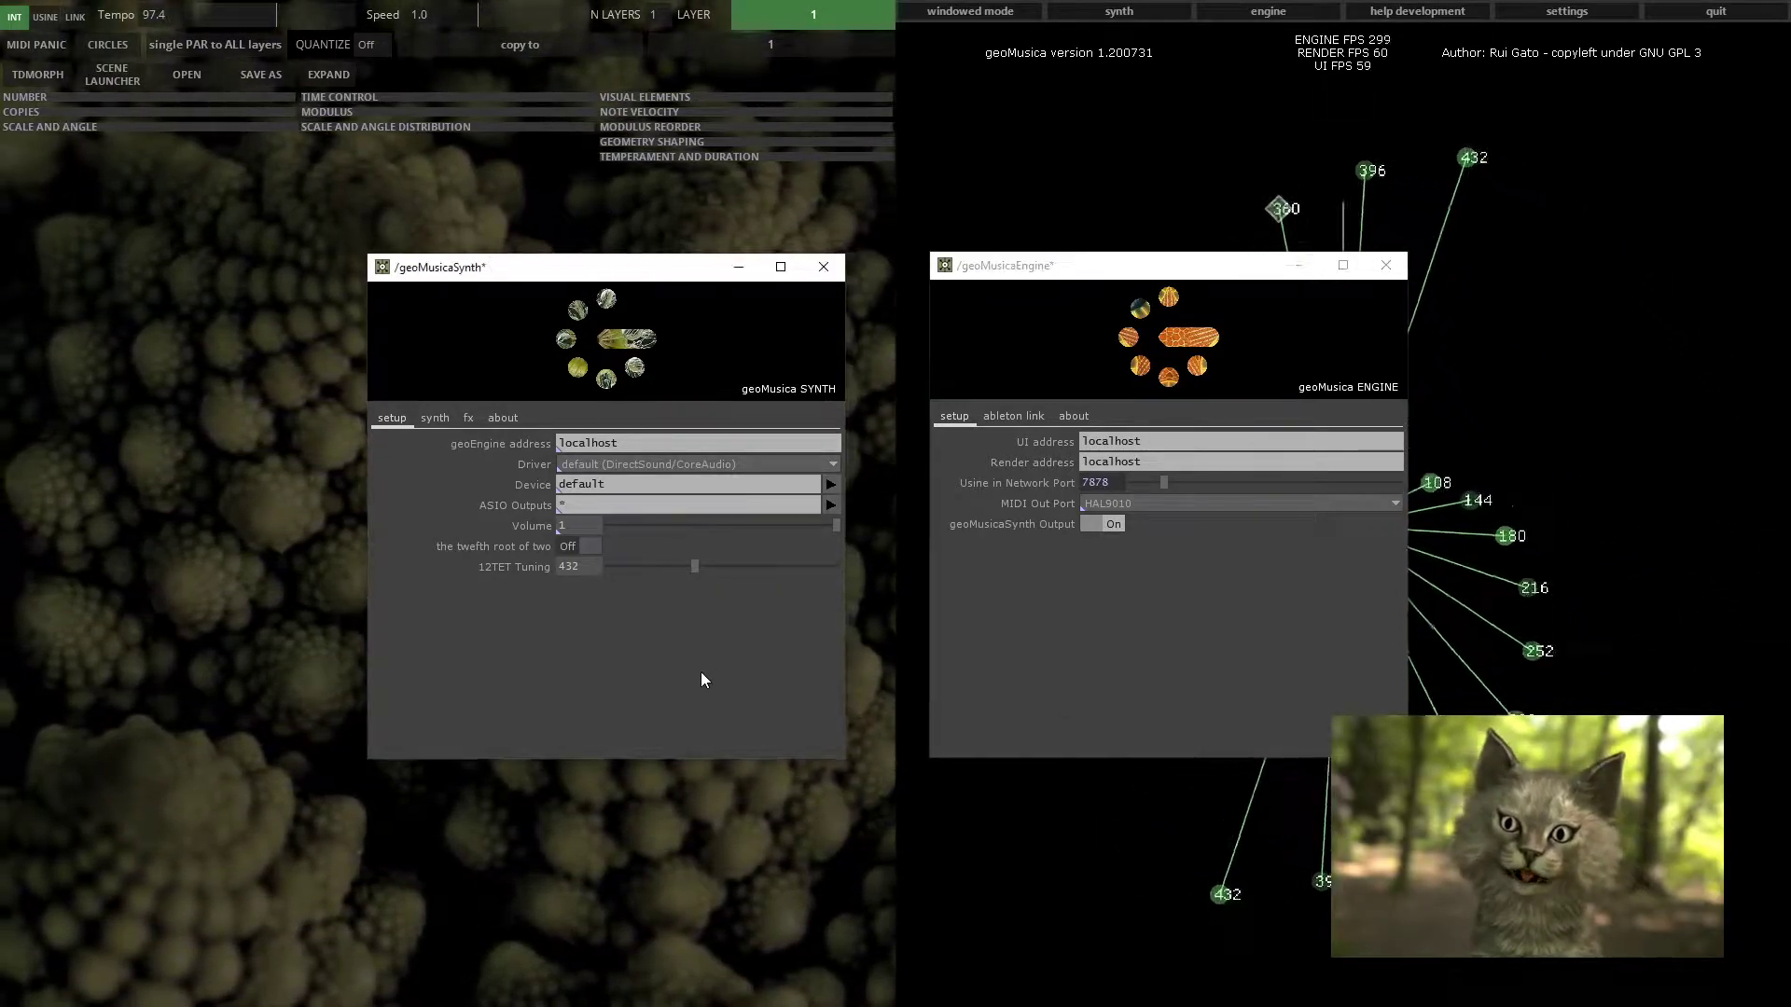
Return to the main interface, sending the synth and engine windows behind it
{"action": "left_click", "coordinate": [1064, 667]}
{"action": "left_click", "coordinate": [754, 679]}
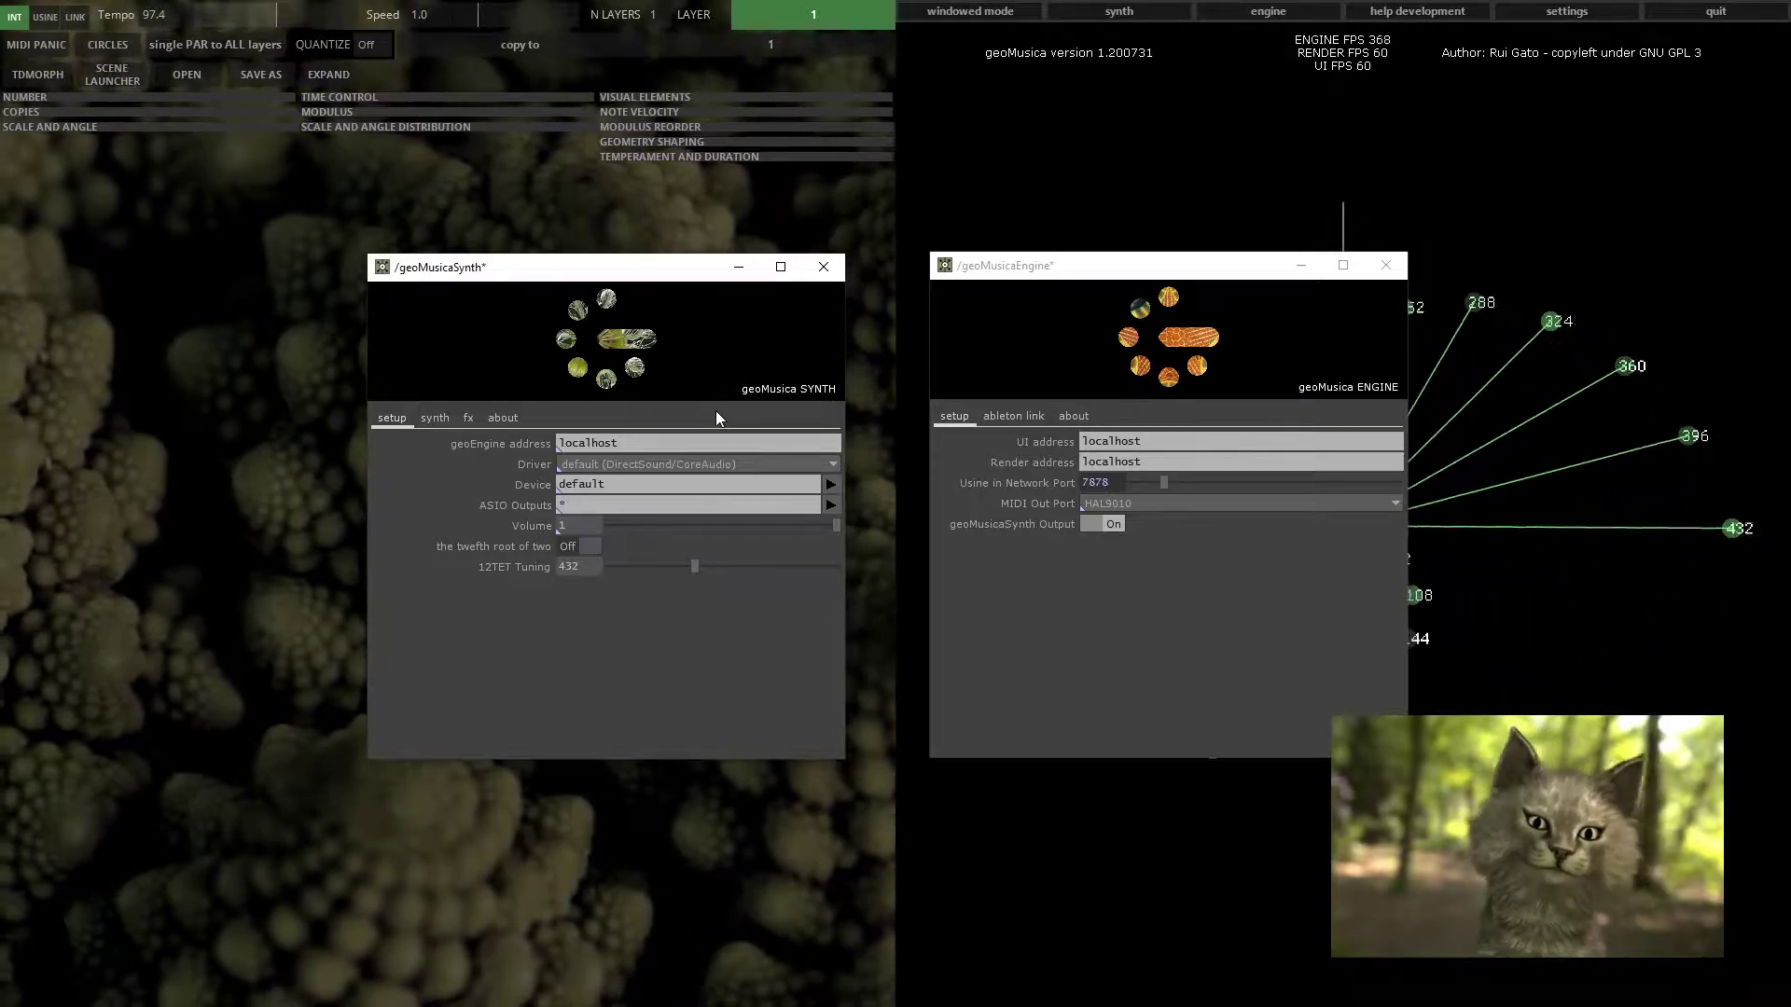
{"action": "left_click", "coordinate": [1111, 638]}
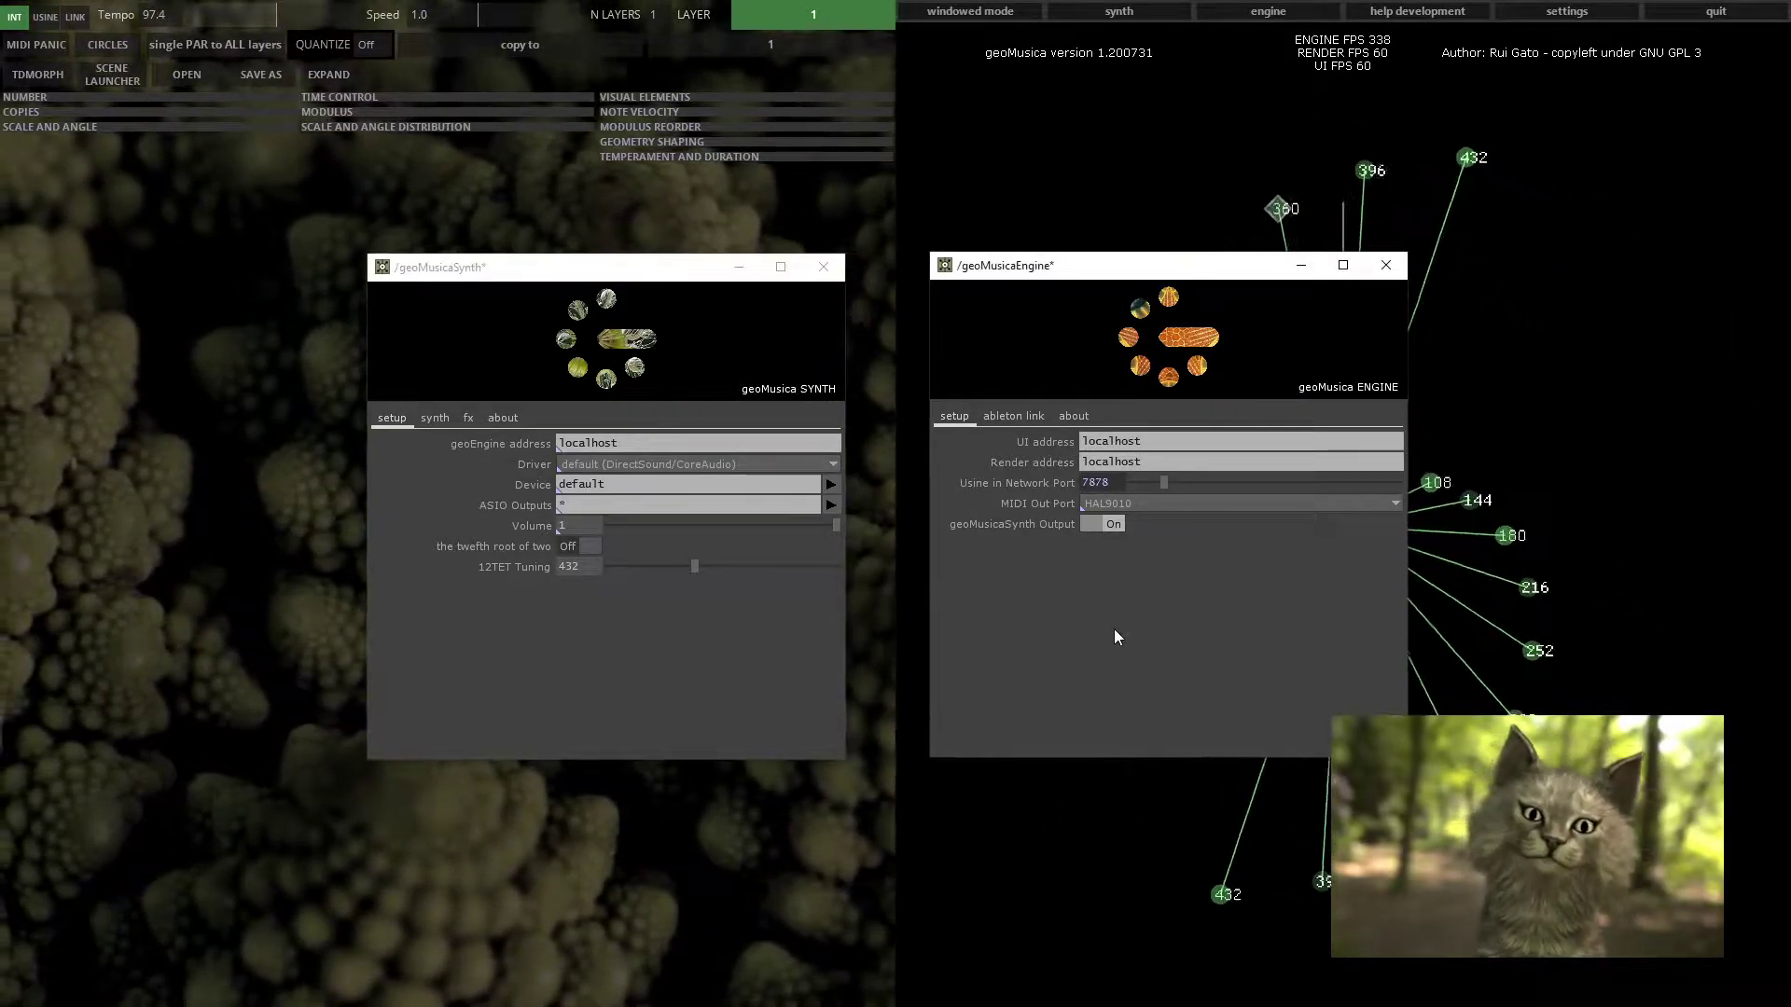
{"action": "left_click", "coordinate": [720, 660]}
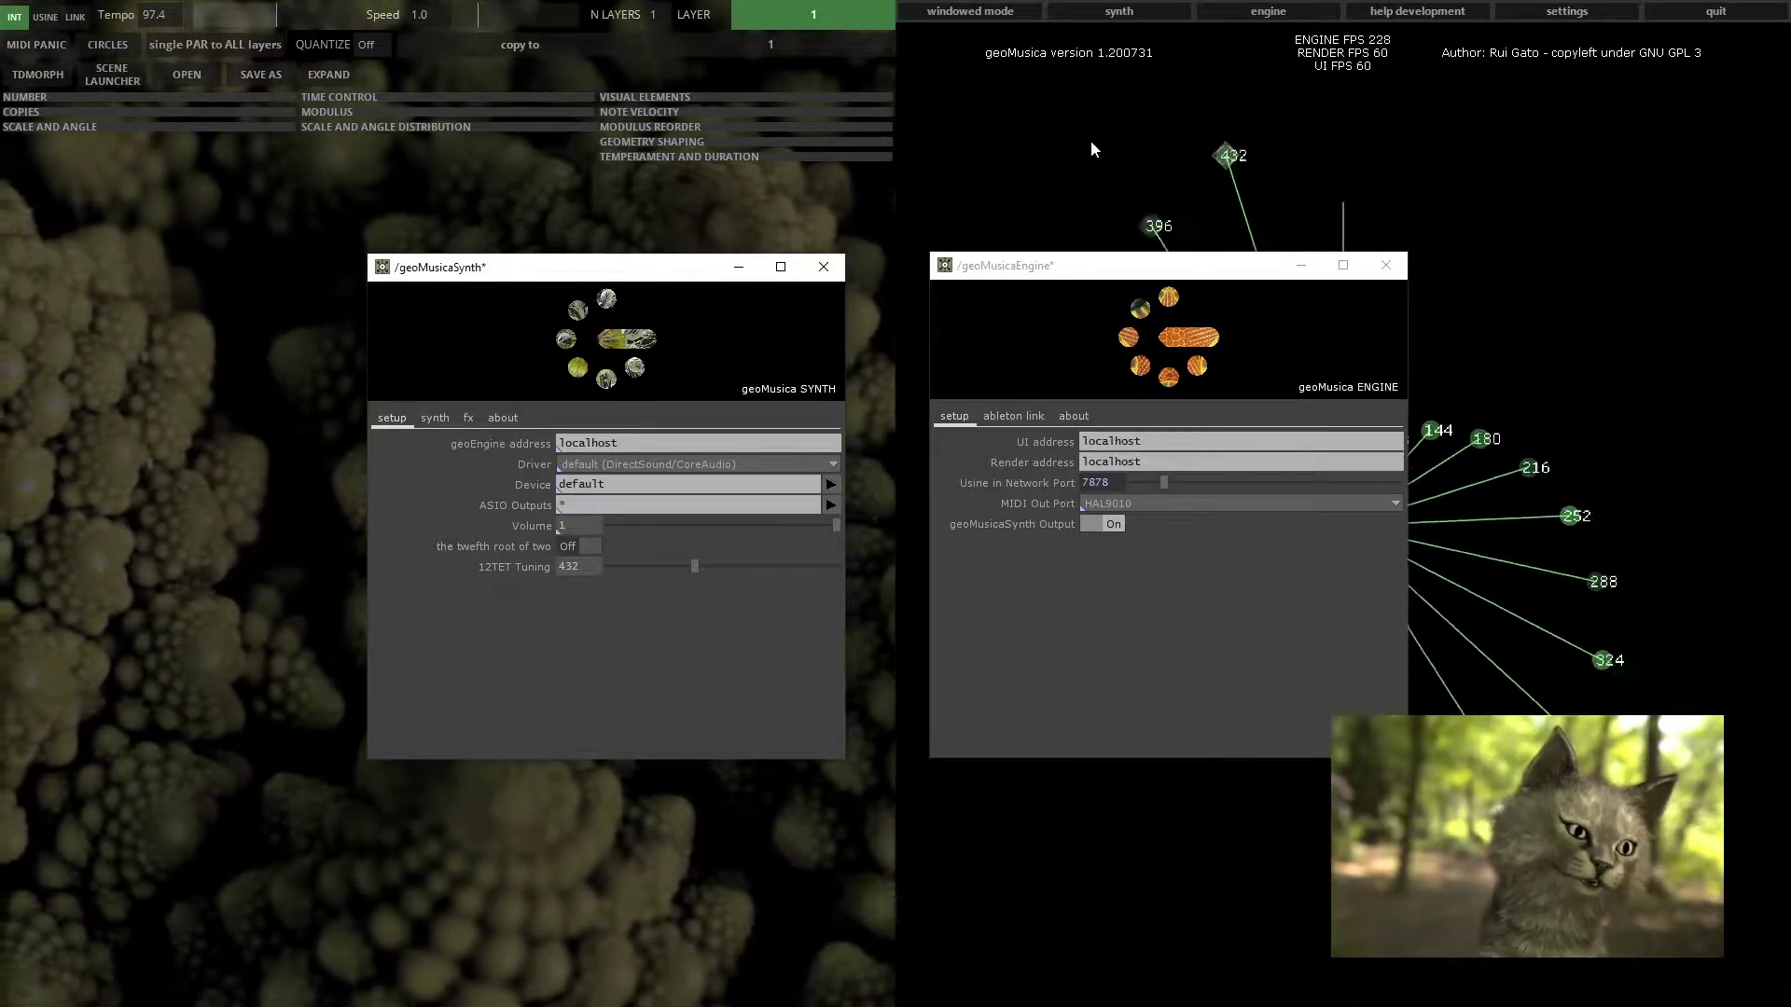
{"action": "left_click", "coordinate": [1000, 168]}
{"action": "left_click", "coordinate": [854, 192]}
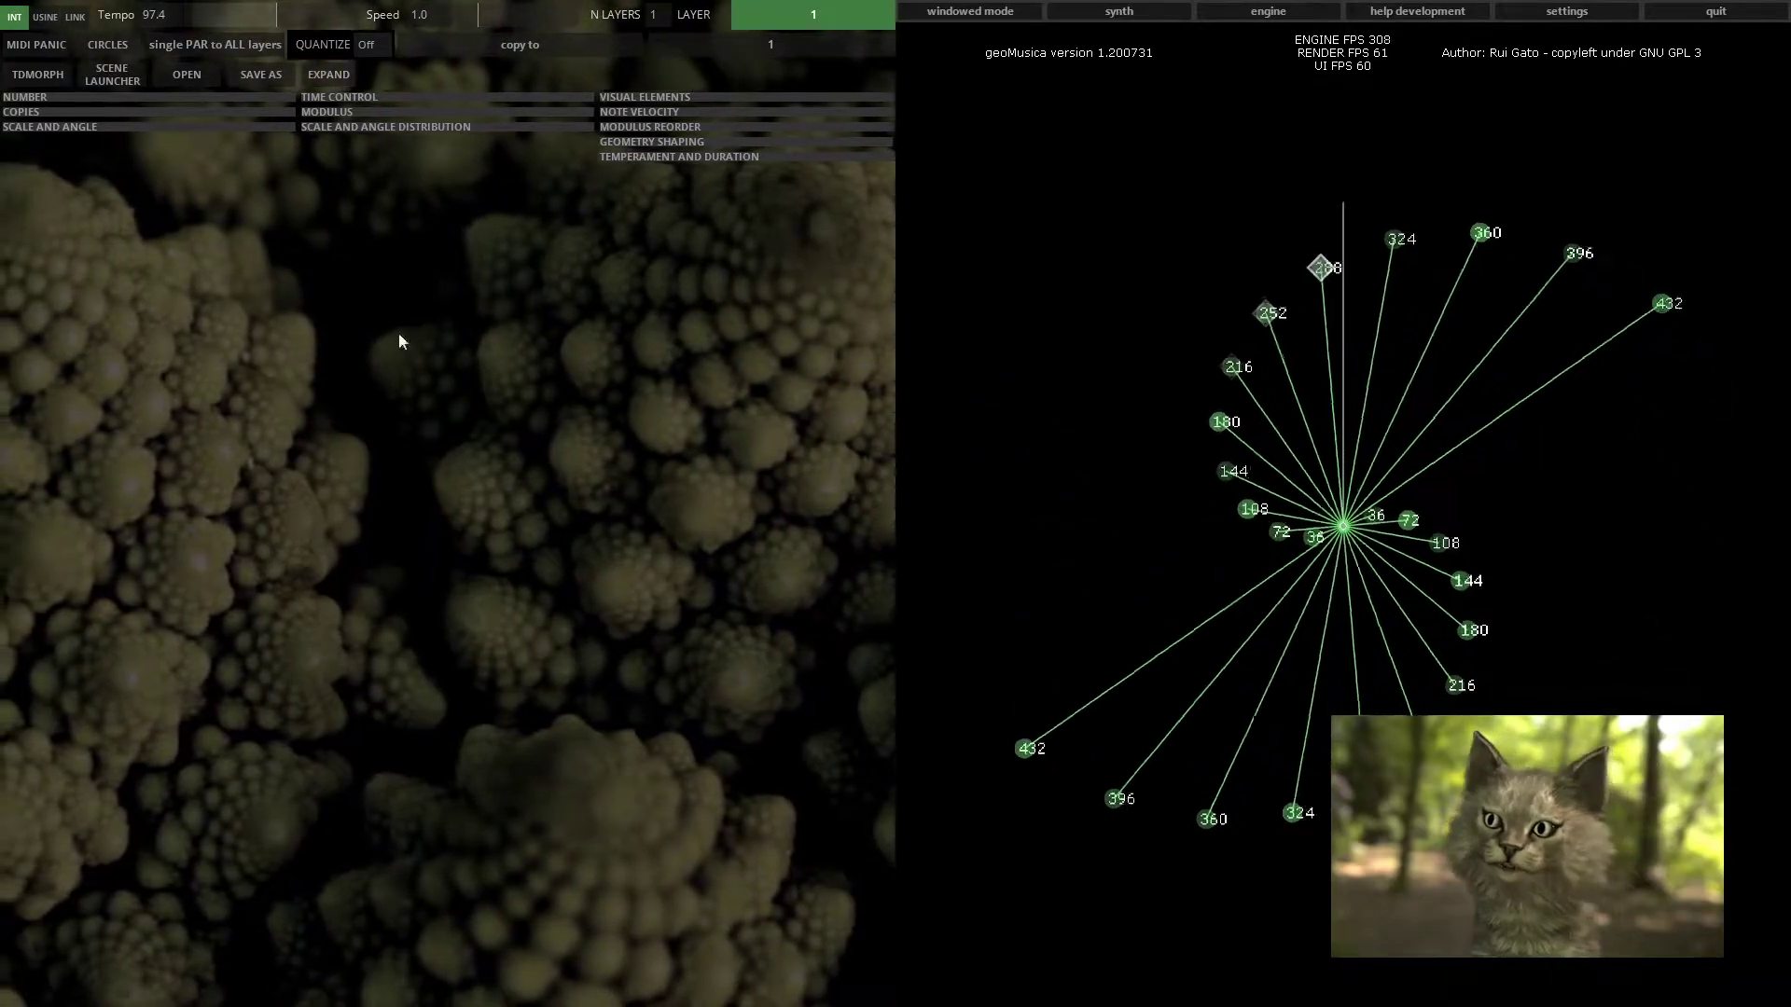
Open the Scene Launcher and launch scenes 4 and 8
{"action": "left_click", "coordinate": [113, 73]}
{"action": "left_click_drag", "start_coordinate": [163, 2], "coordinate": [347, 452]}
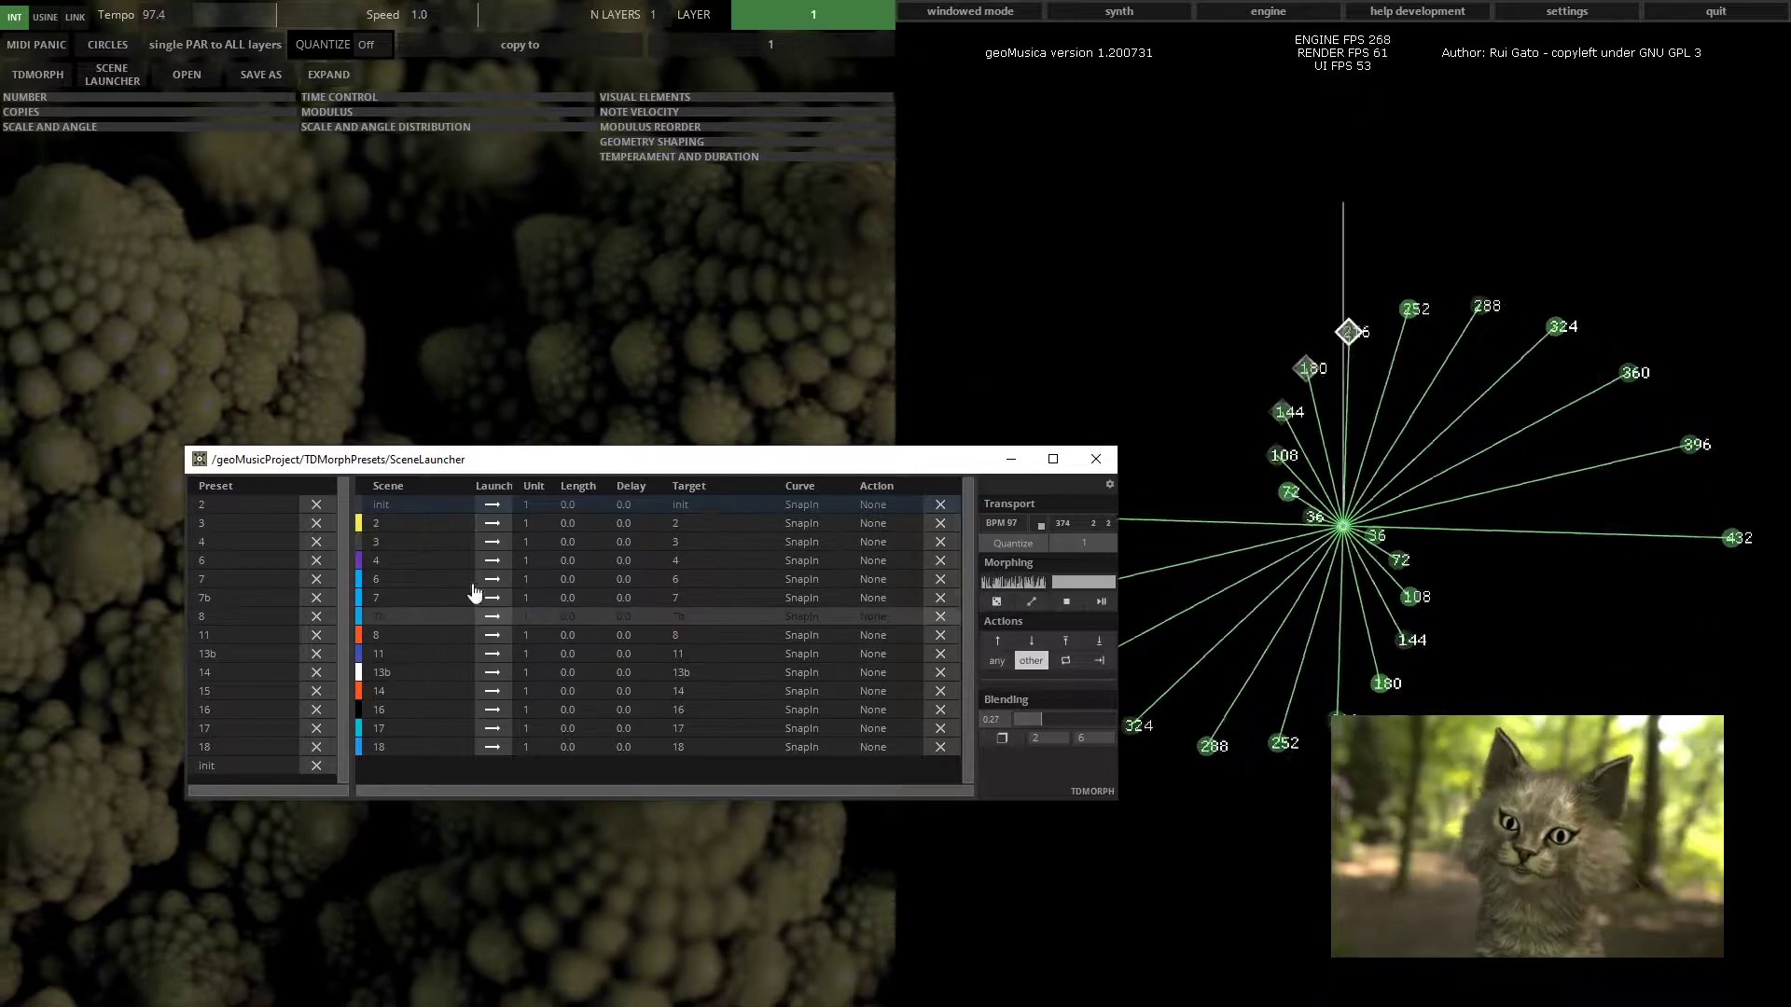
{"action": "left_click", "coordinate": [491, 560]}
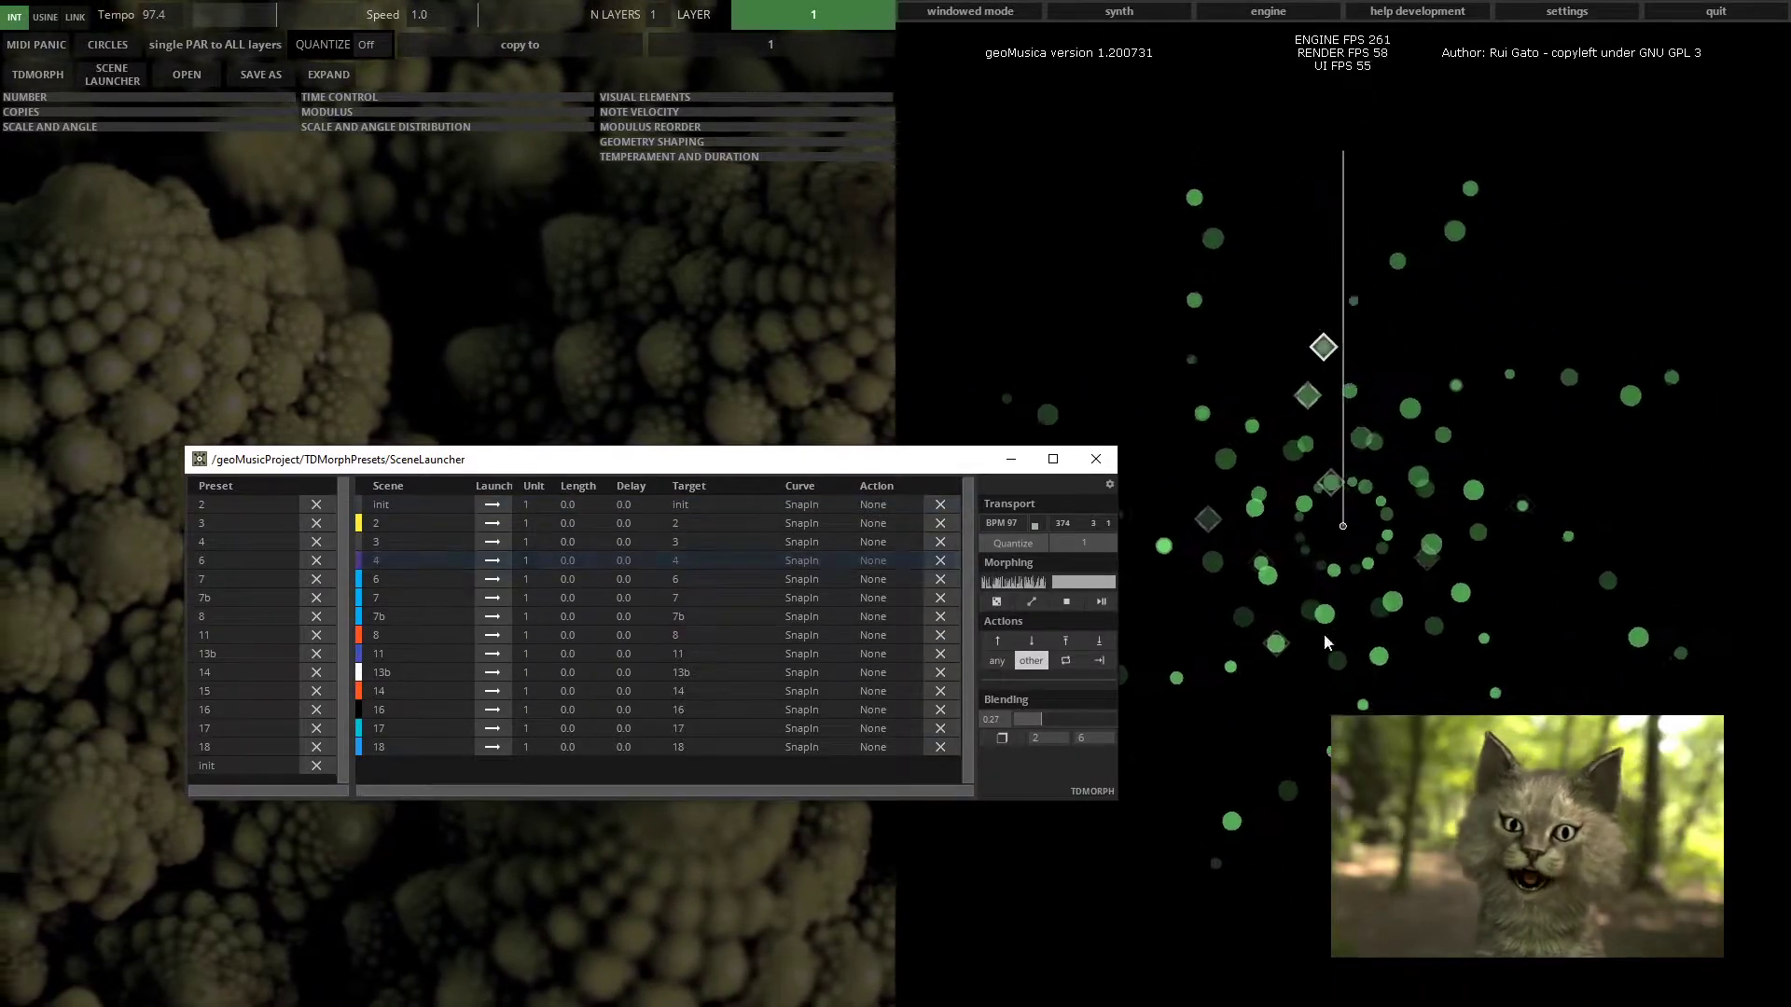
{"action": "left_click", "coordinate": [492, 636]}
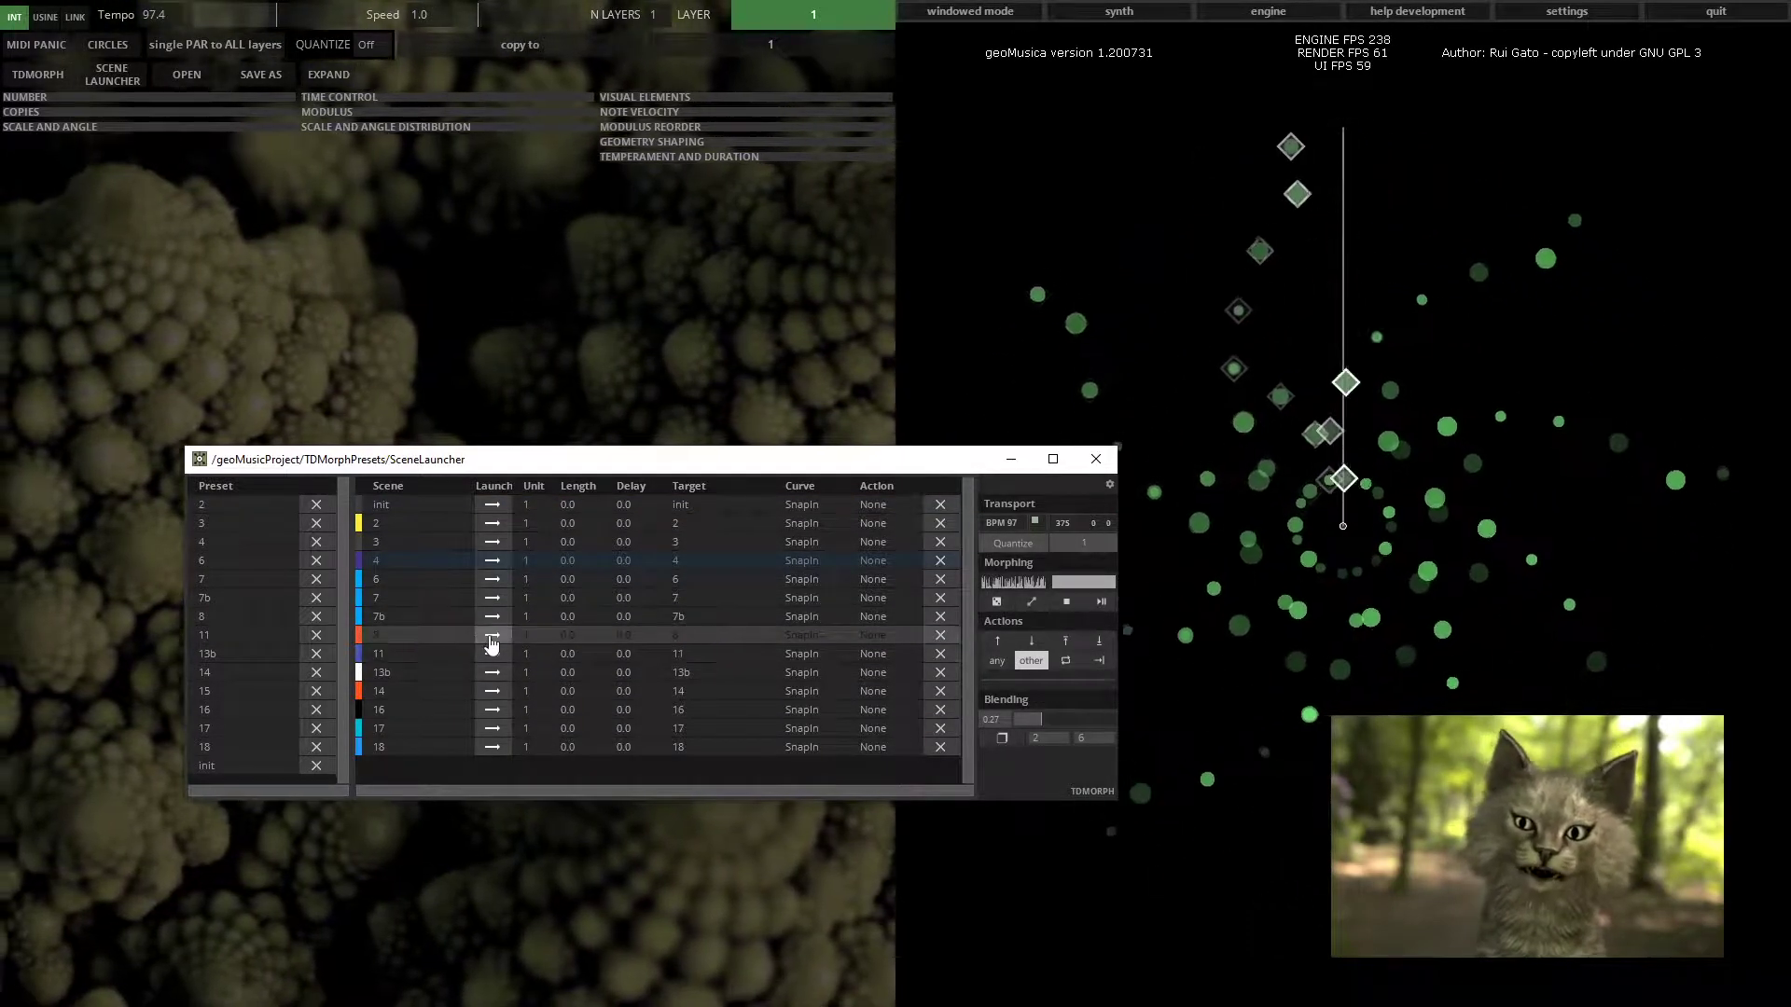
Expand the Visual Elements section and turn on Numbers
{"action": "left_click", "coordinate": [770, 97]}
{"action": "left_click", "coordinate": [854, 124]}
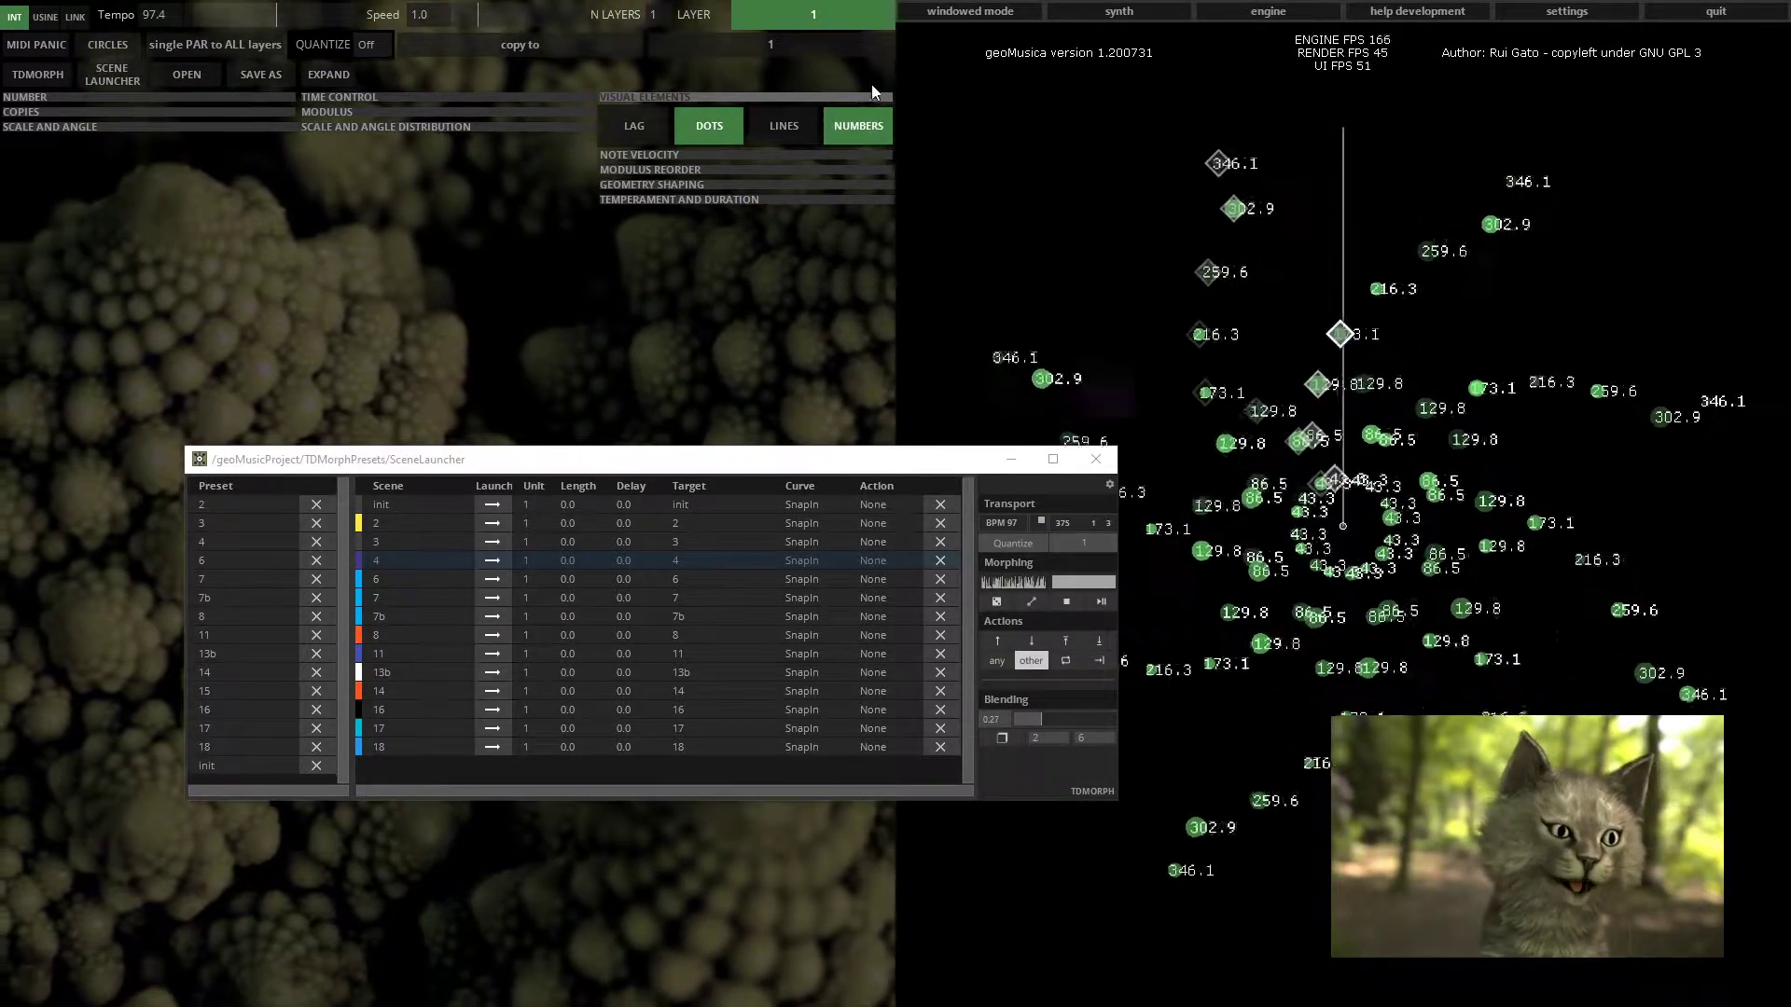
Launch scenes 6, 8, 7 and 2 in turn from the Scene Launcher
{"action": "left_click", "coordinate": [473, 583]}
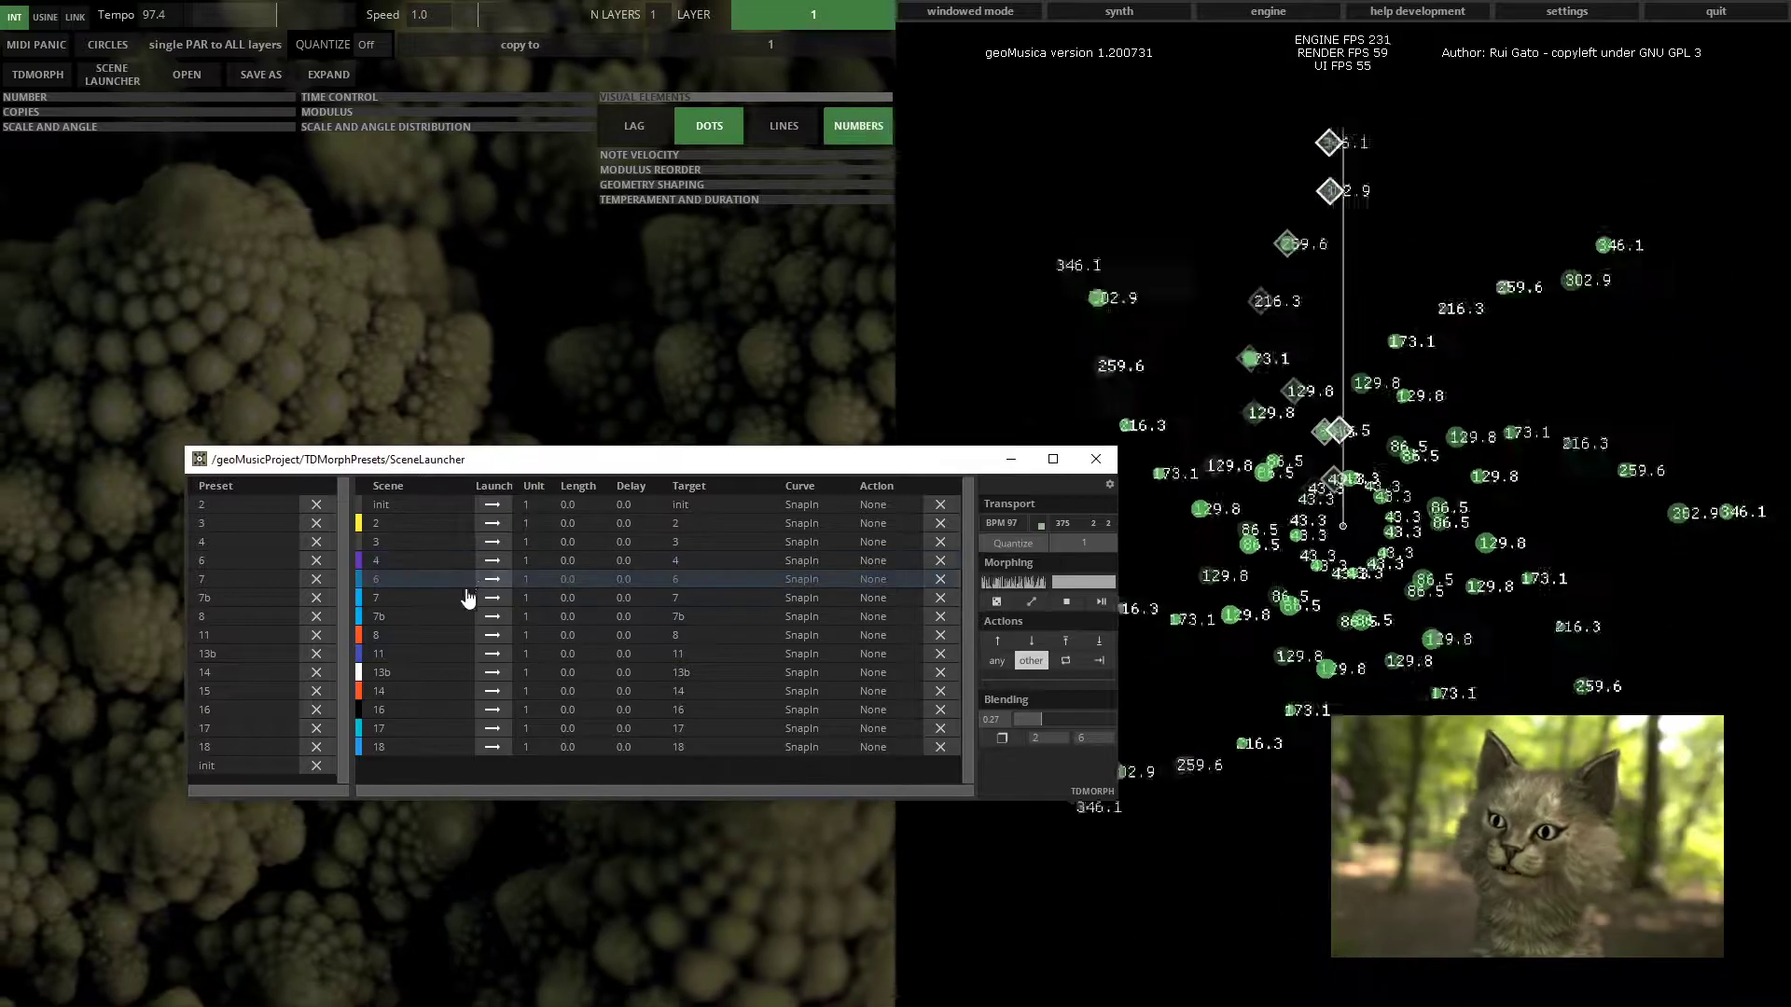
{"action": "left_click", "coordinate": [493, 637]}
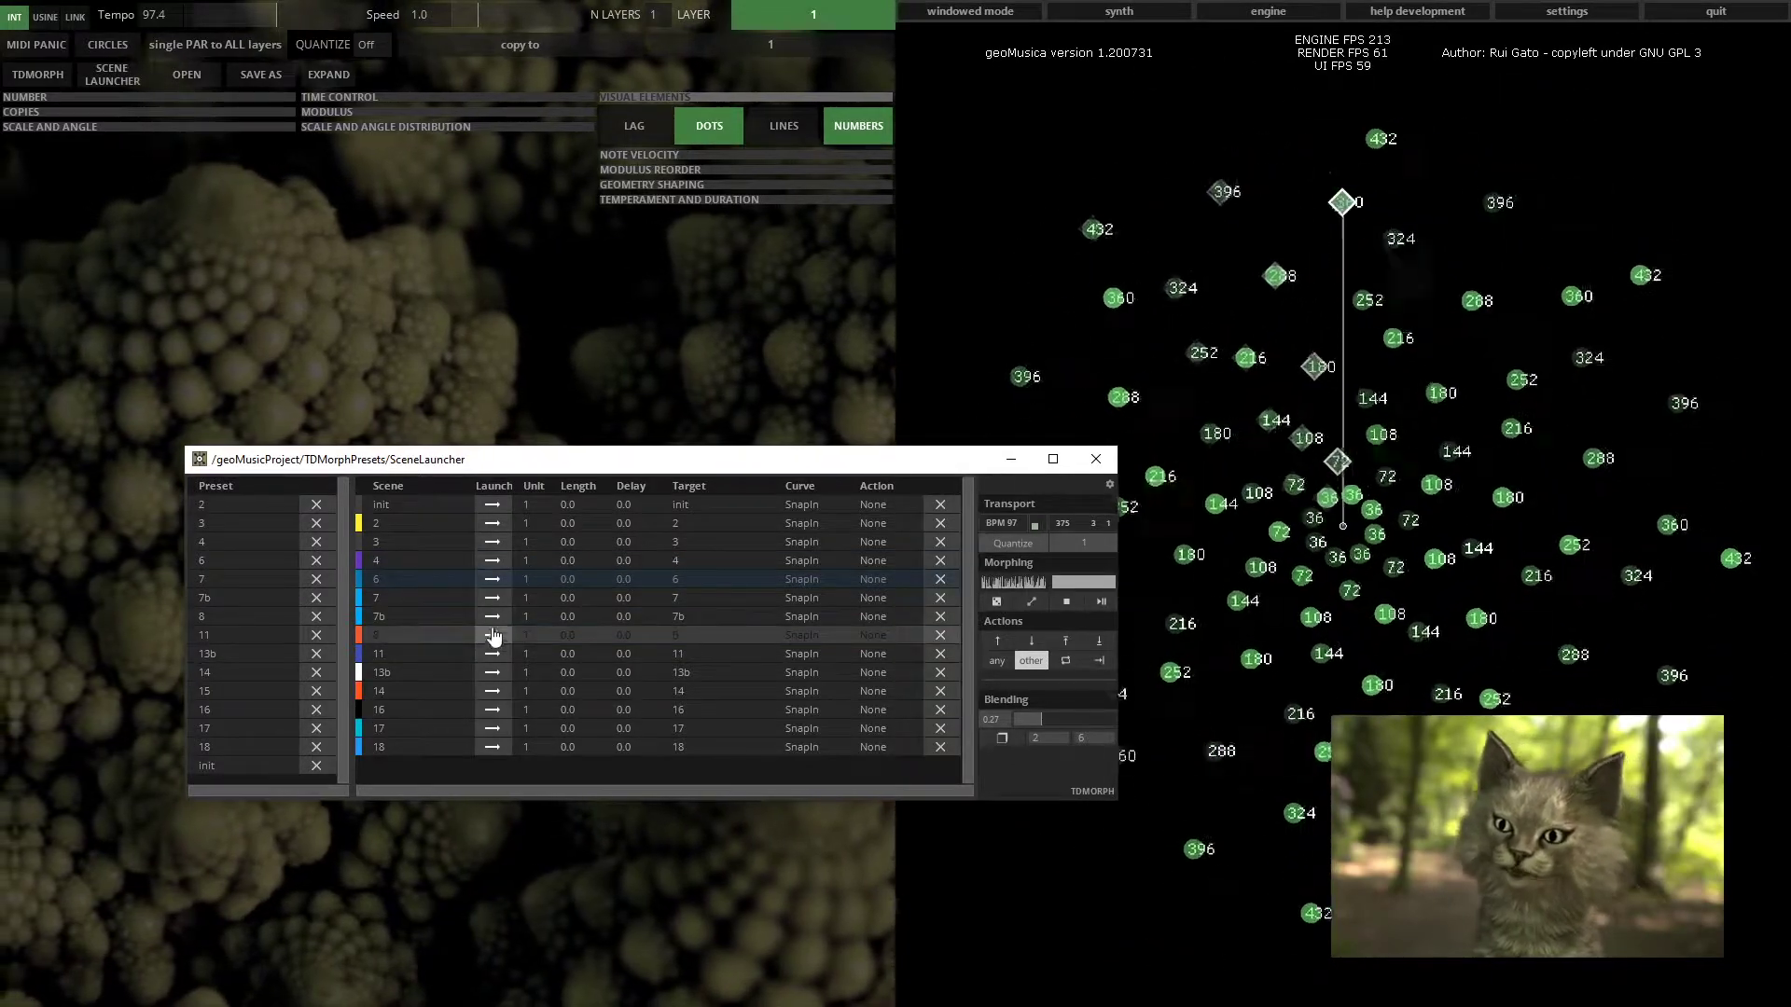
{"action": "left_click", "coordinate": [477, 597]}
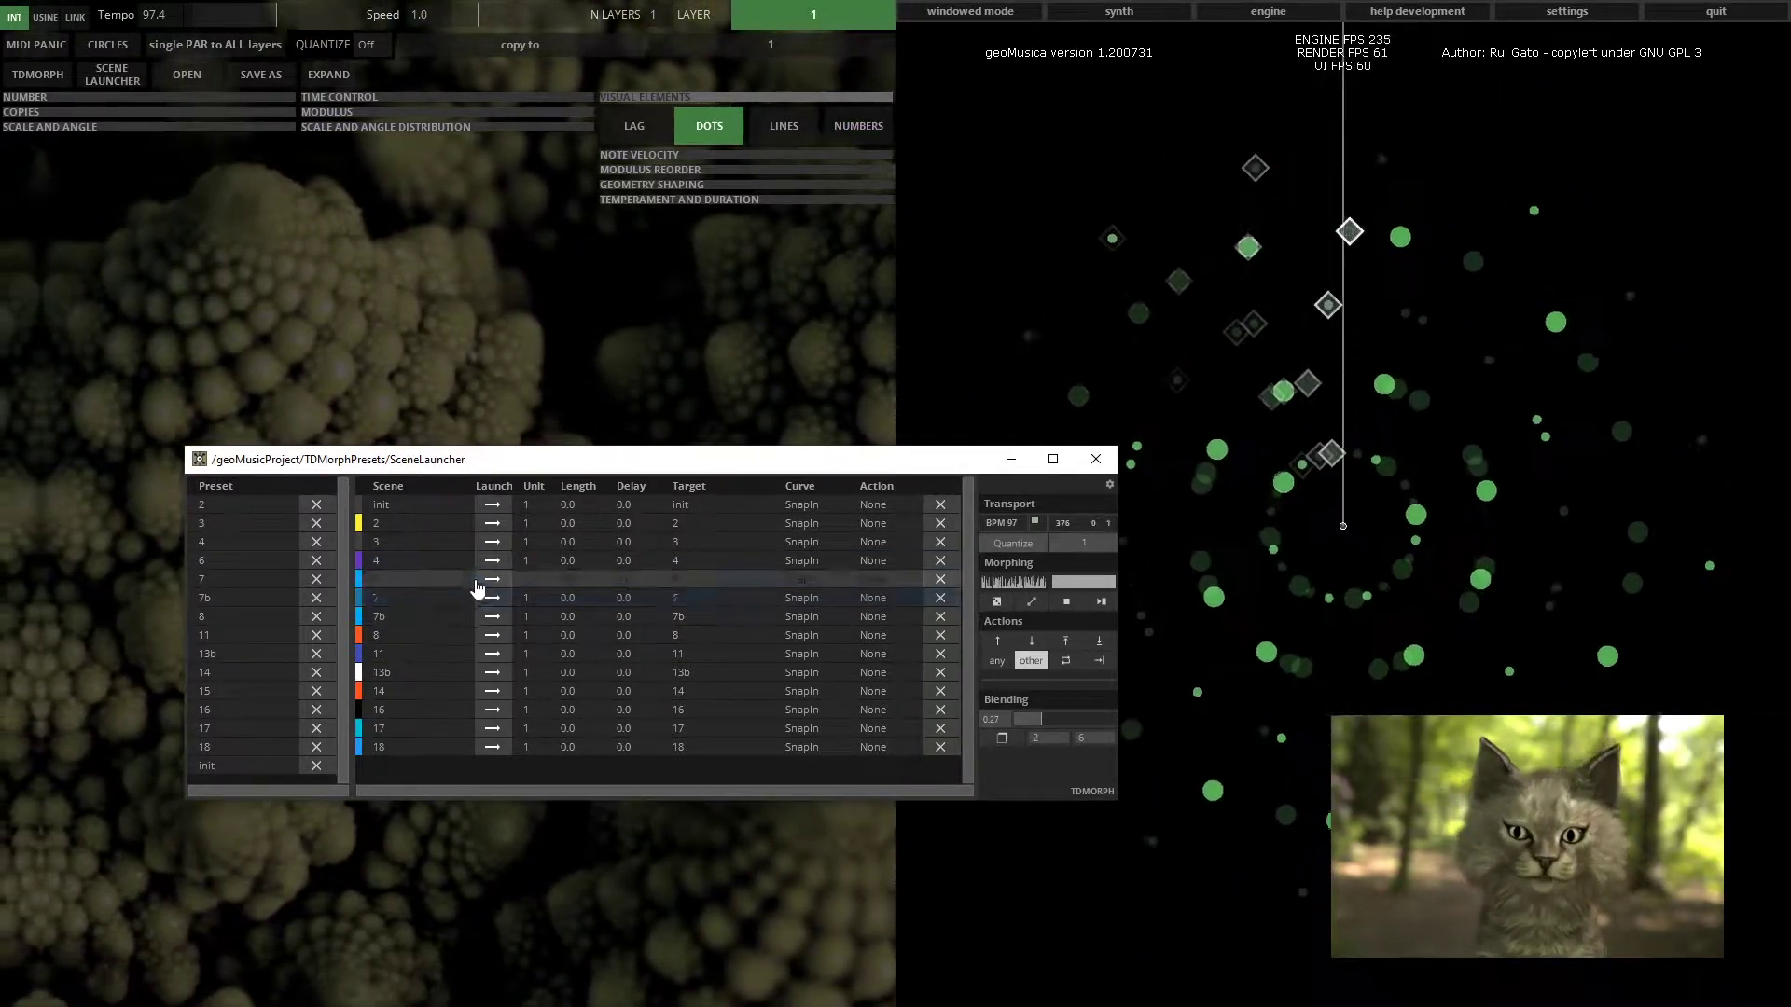
{"action": "left_click", "coordinate": [492, 524]}
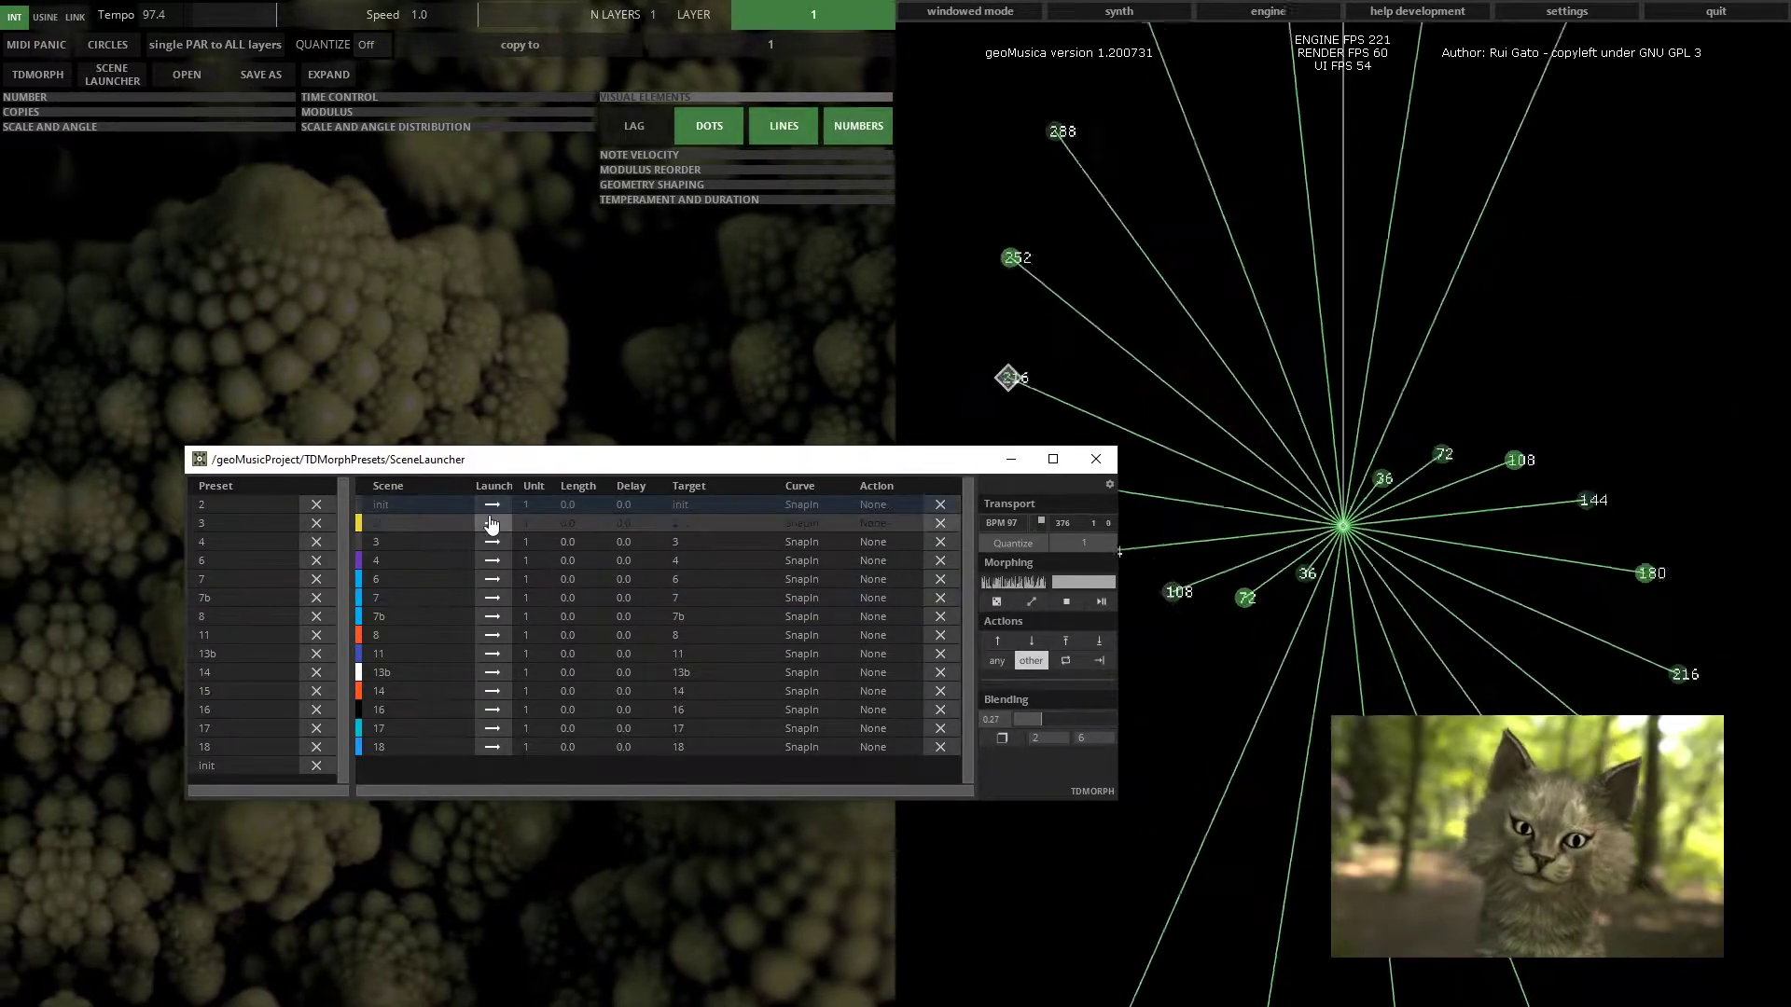
{"action": "left_click", "coordinate": [1097, 192]}
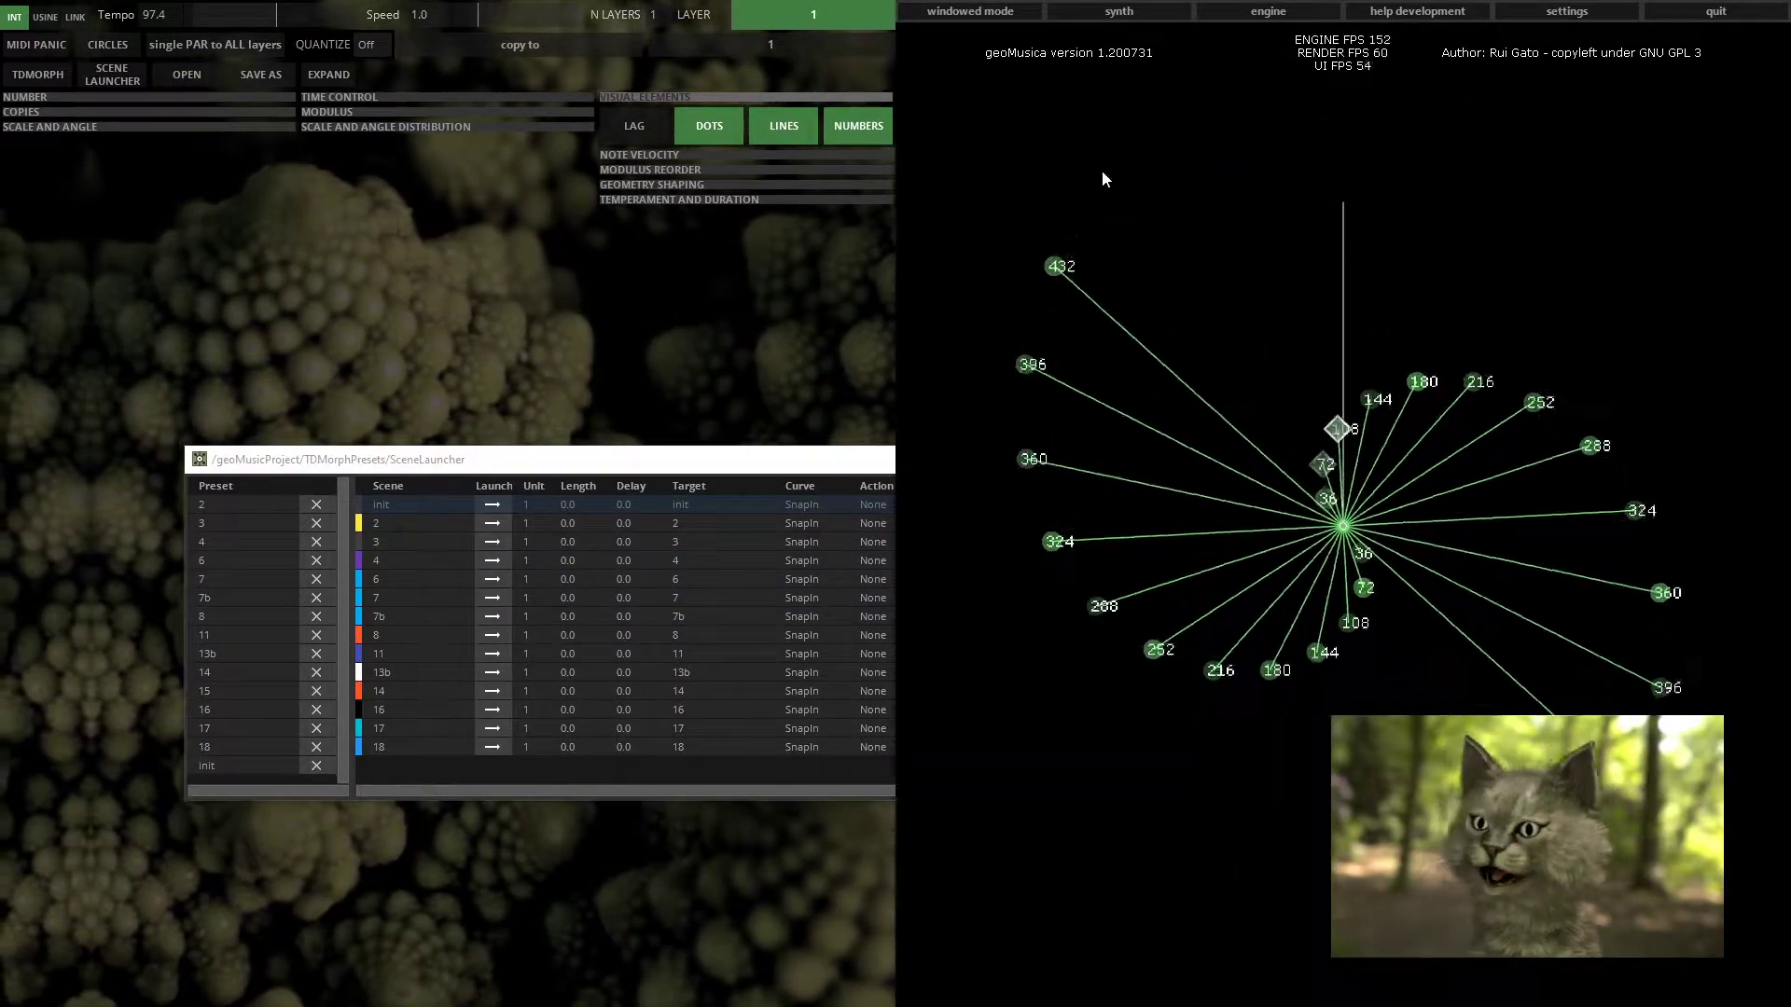
Reopen the synth window and arrange it alongside the Scene Launcher
{"action": "left_click", "coordinate": [1119, 11]}
{"action": "left_click_drag", "start_coordinate": [751, 300], "coordinate": [937, 353]}
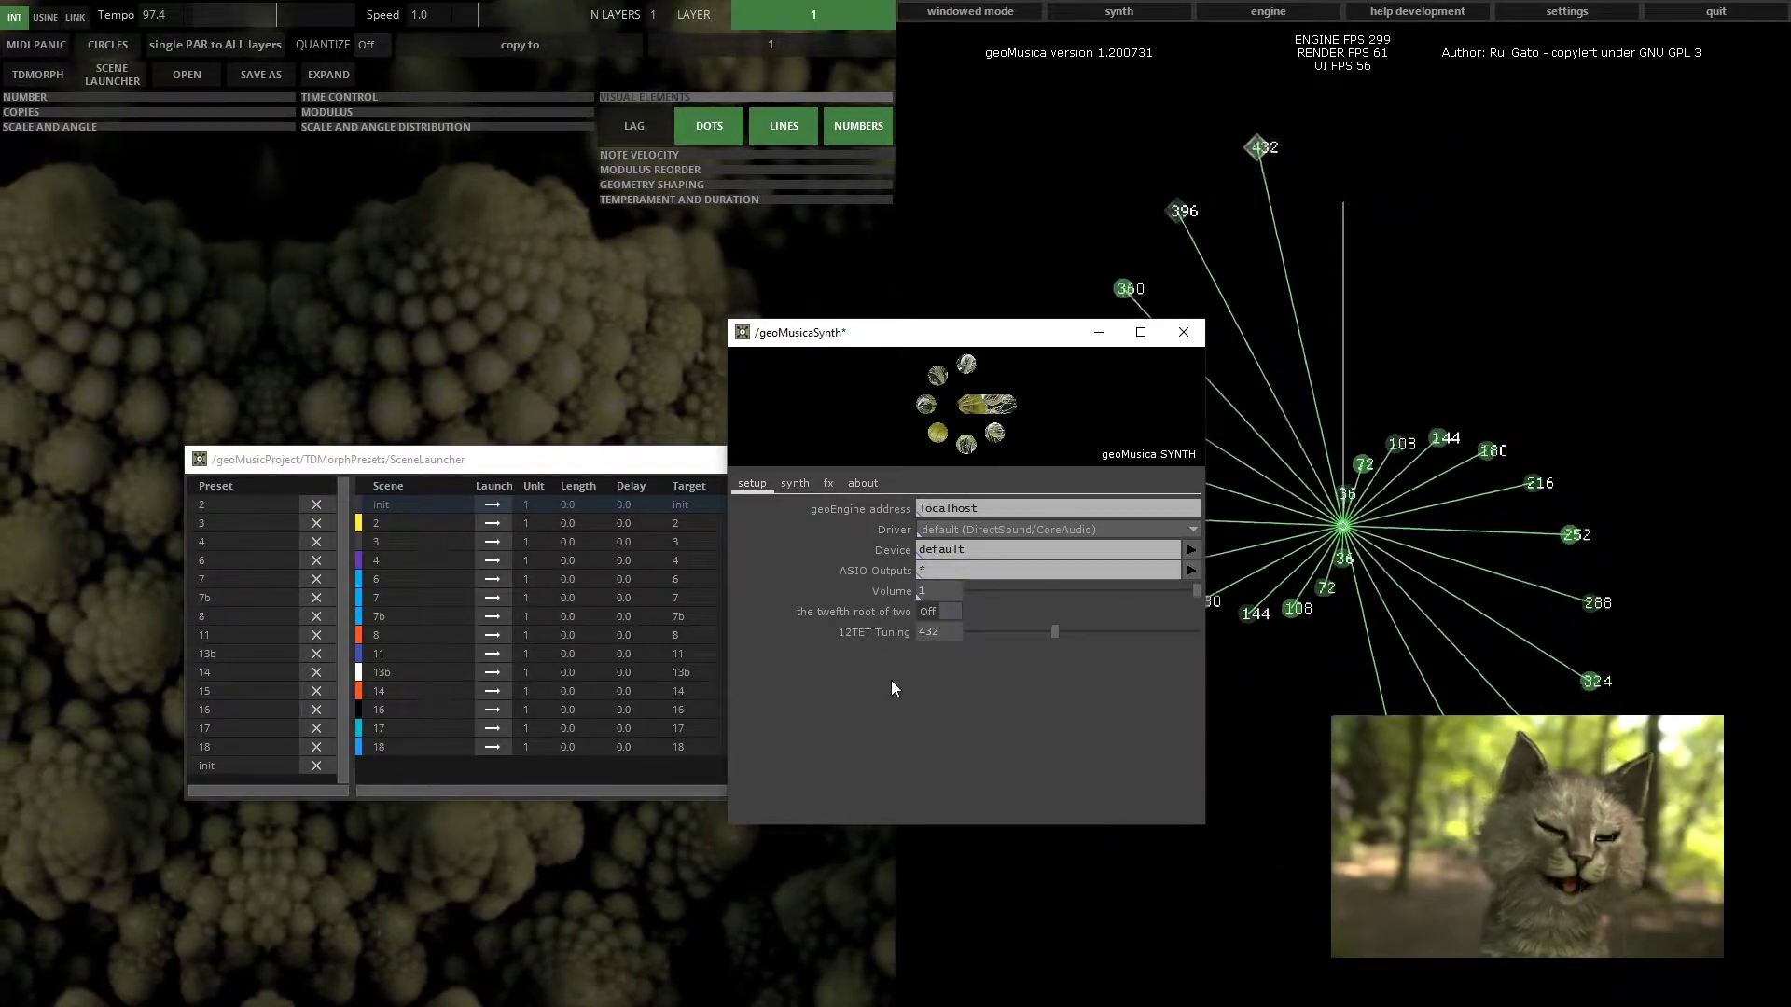
{"action": "left_click_drag", "start_coordinate": [621, 466], "coordinate": [514, 558]}
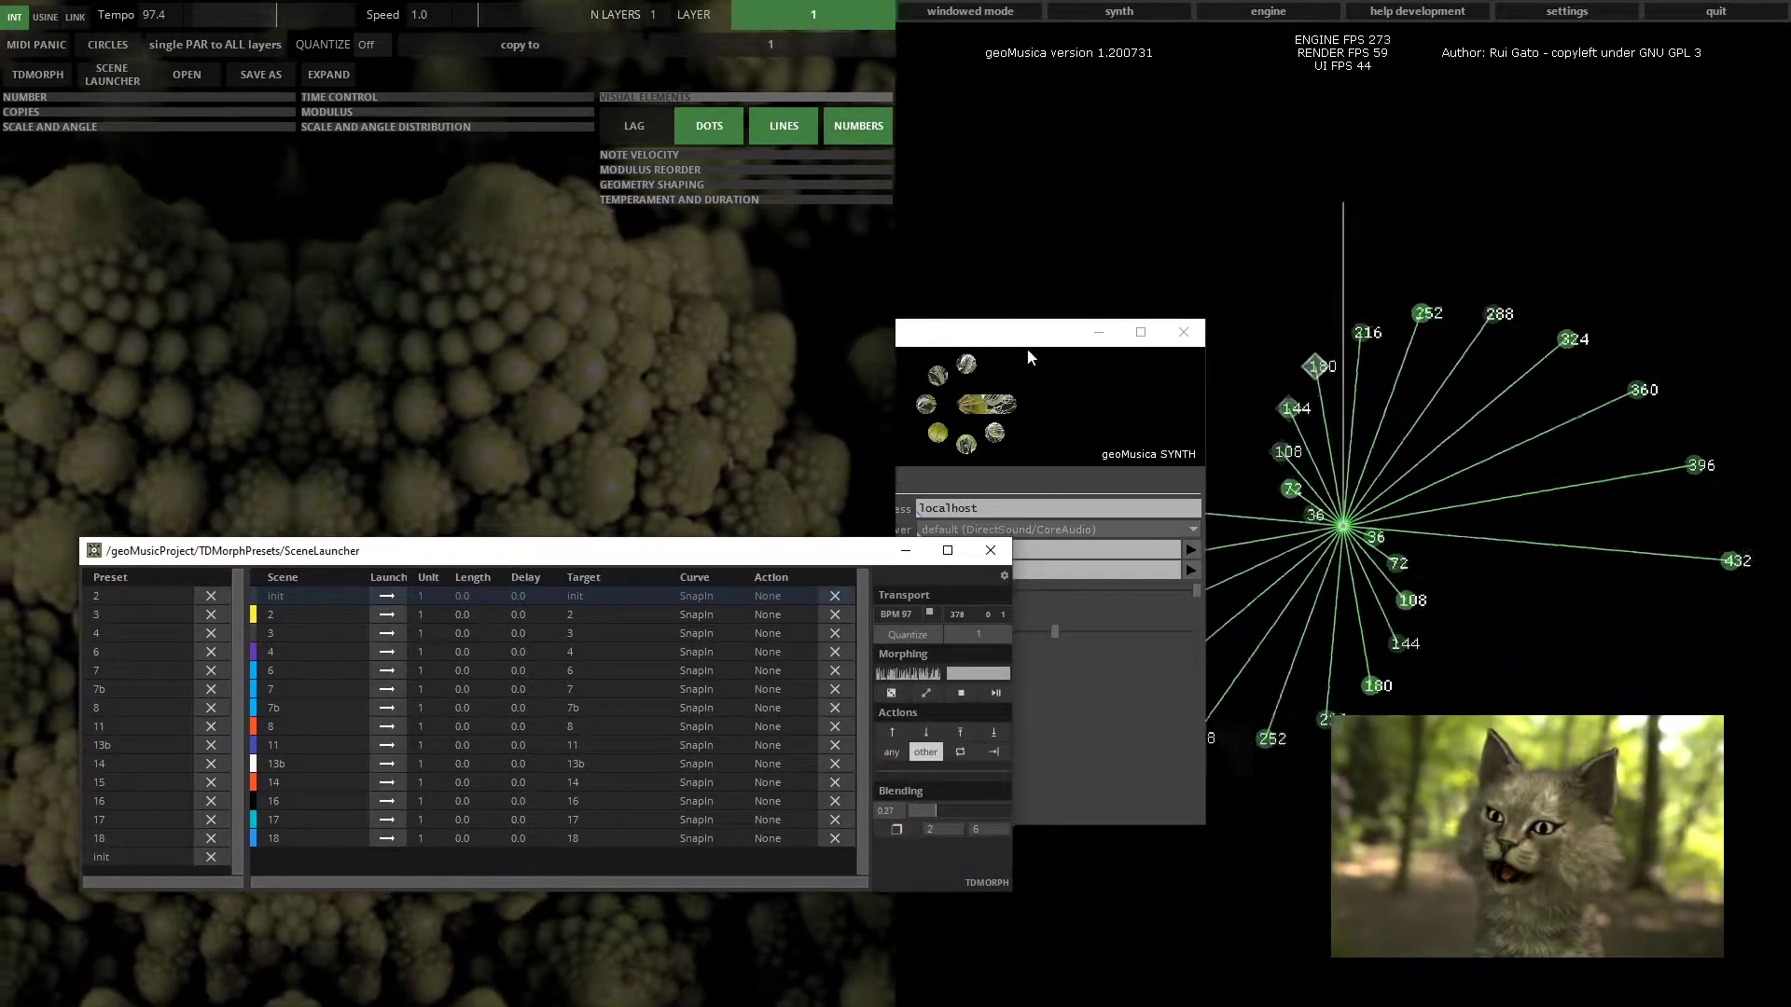
{"action": "left_click", "coordinate": [1027, 350]}
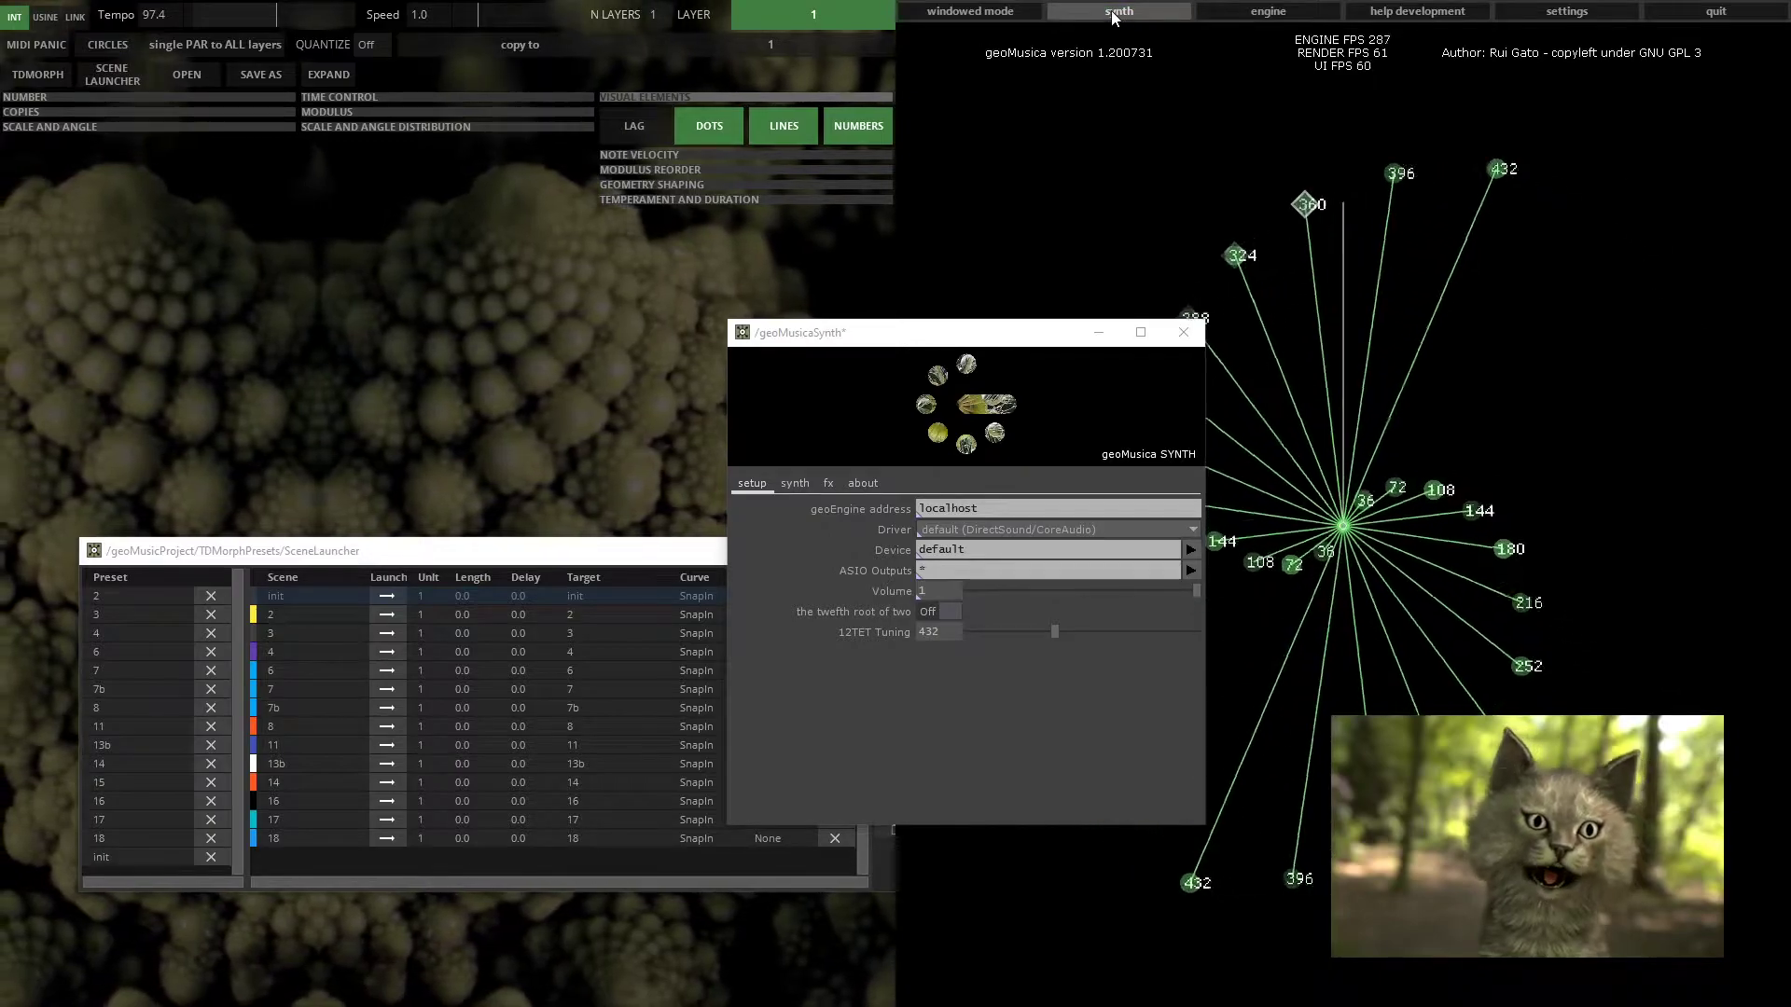
{"action": "left_click_drag", "start_coordinate": [916, 337], "coordinate": [876, 340]}
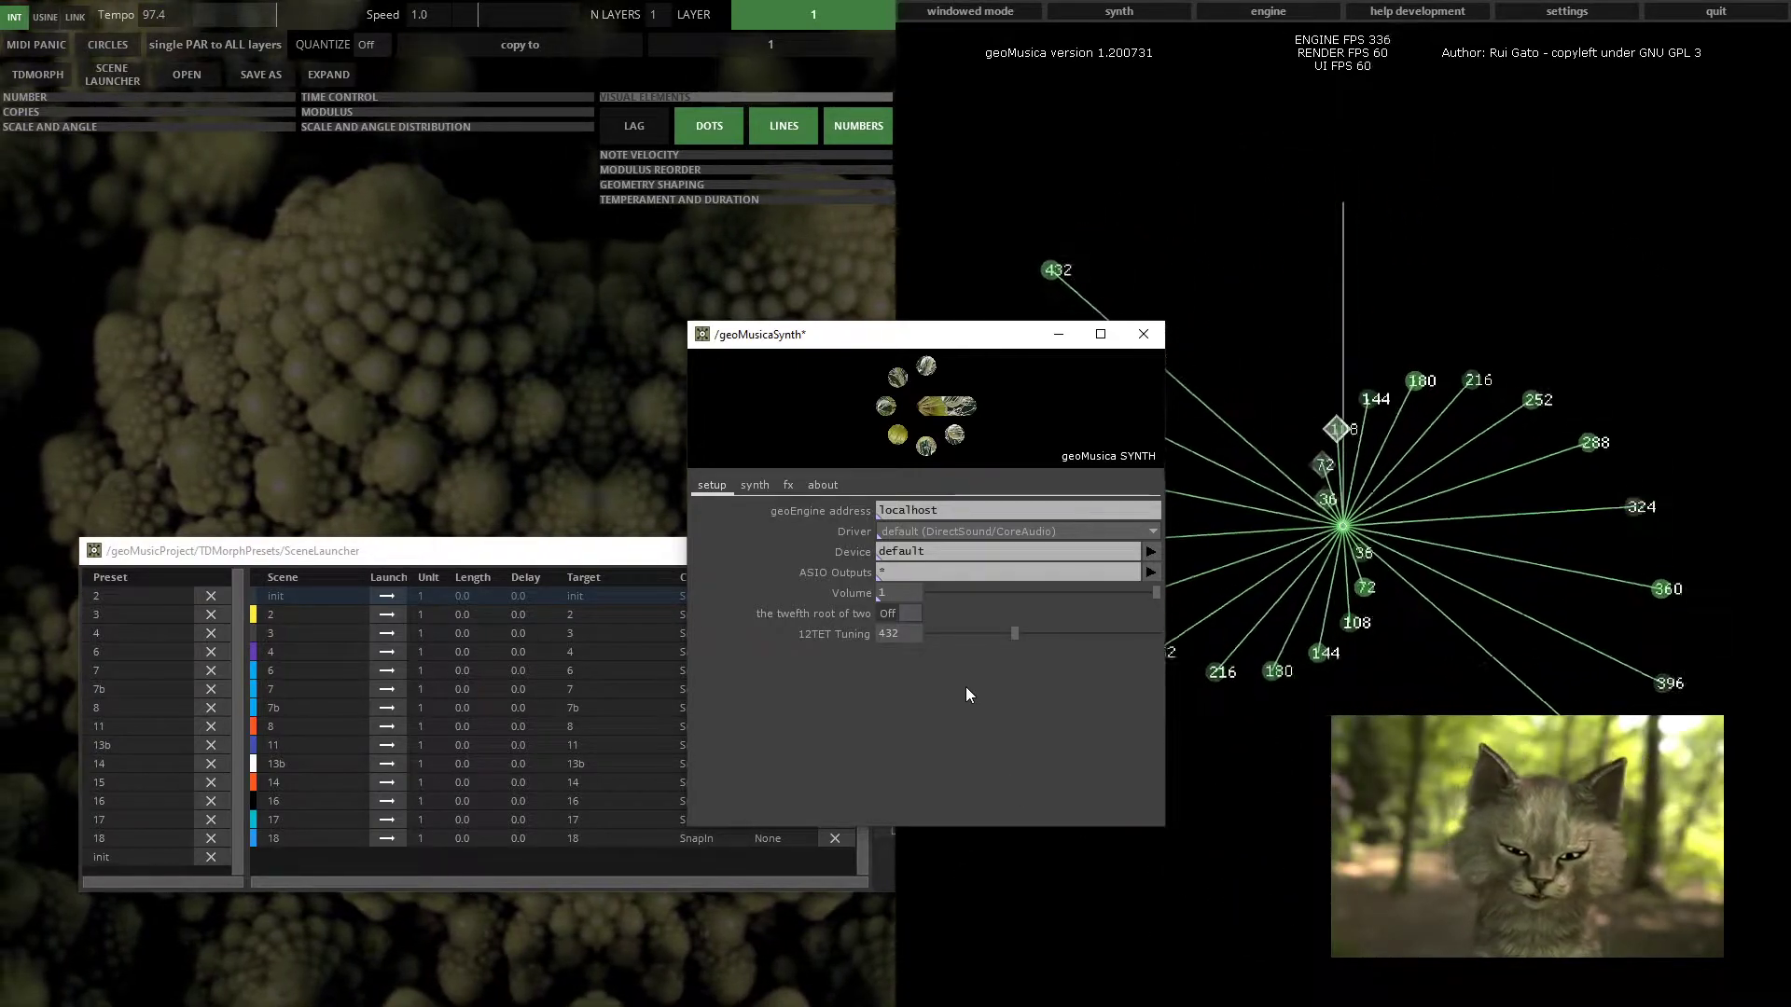
Open the synth's Driver list to view the available audio drivers
{"action": "left_click", "coordinate": [903, 530]}
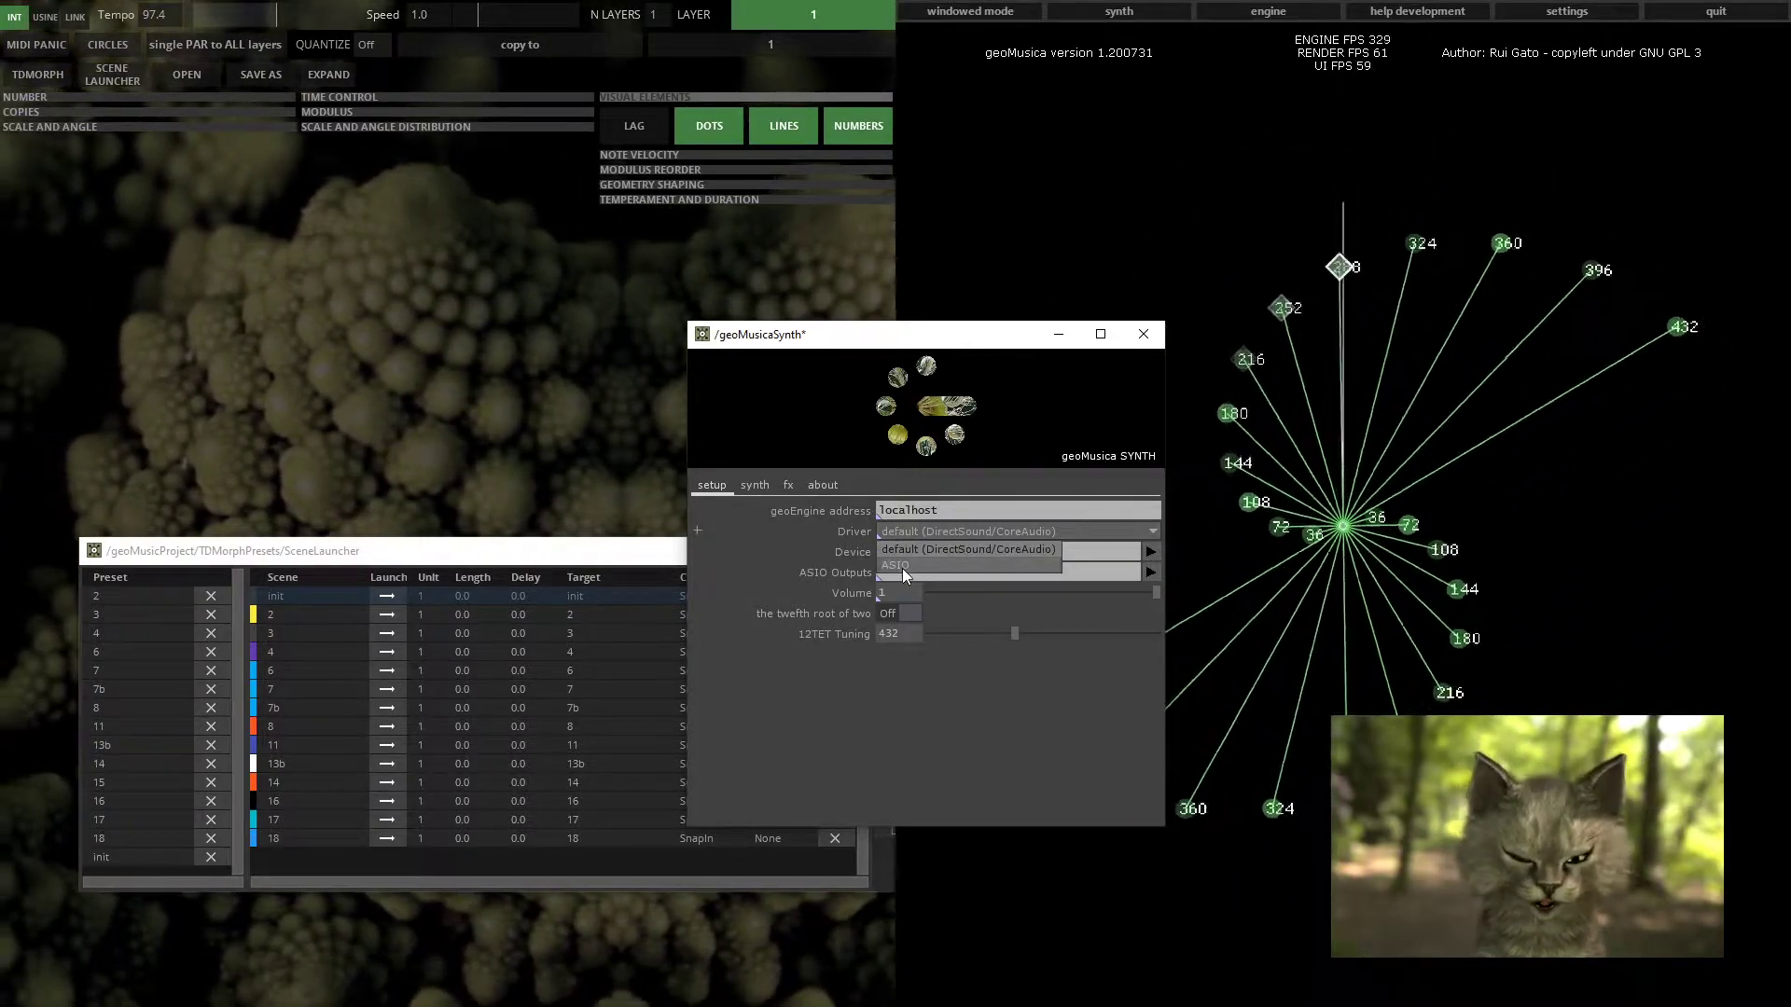
{"action": "left_click", "coordinate": [893, 729]}
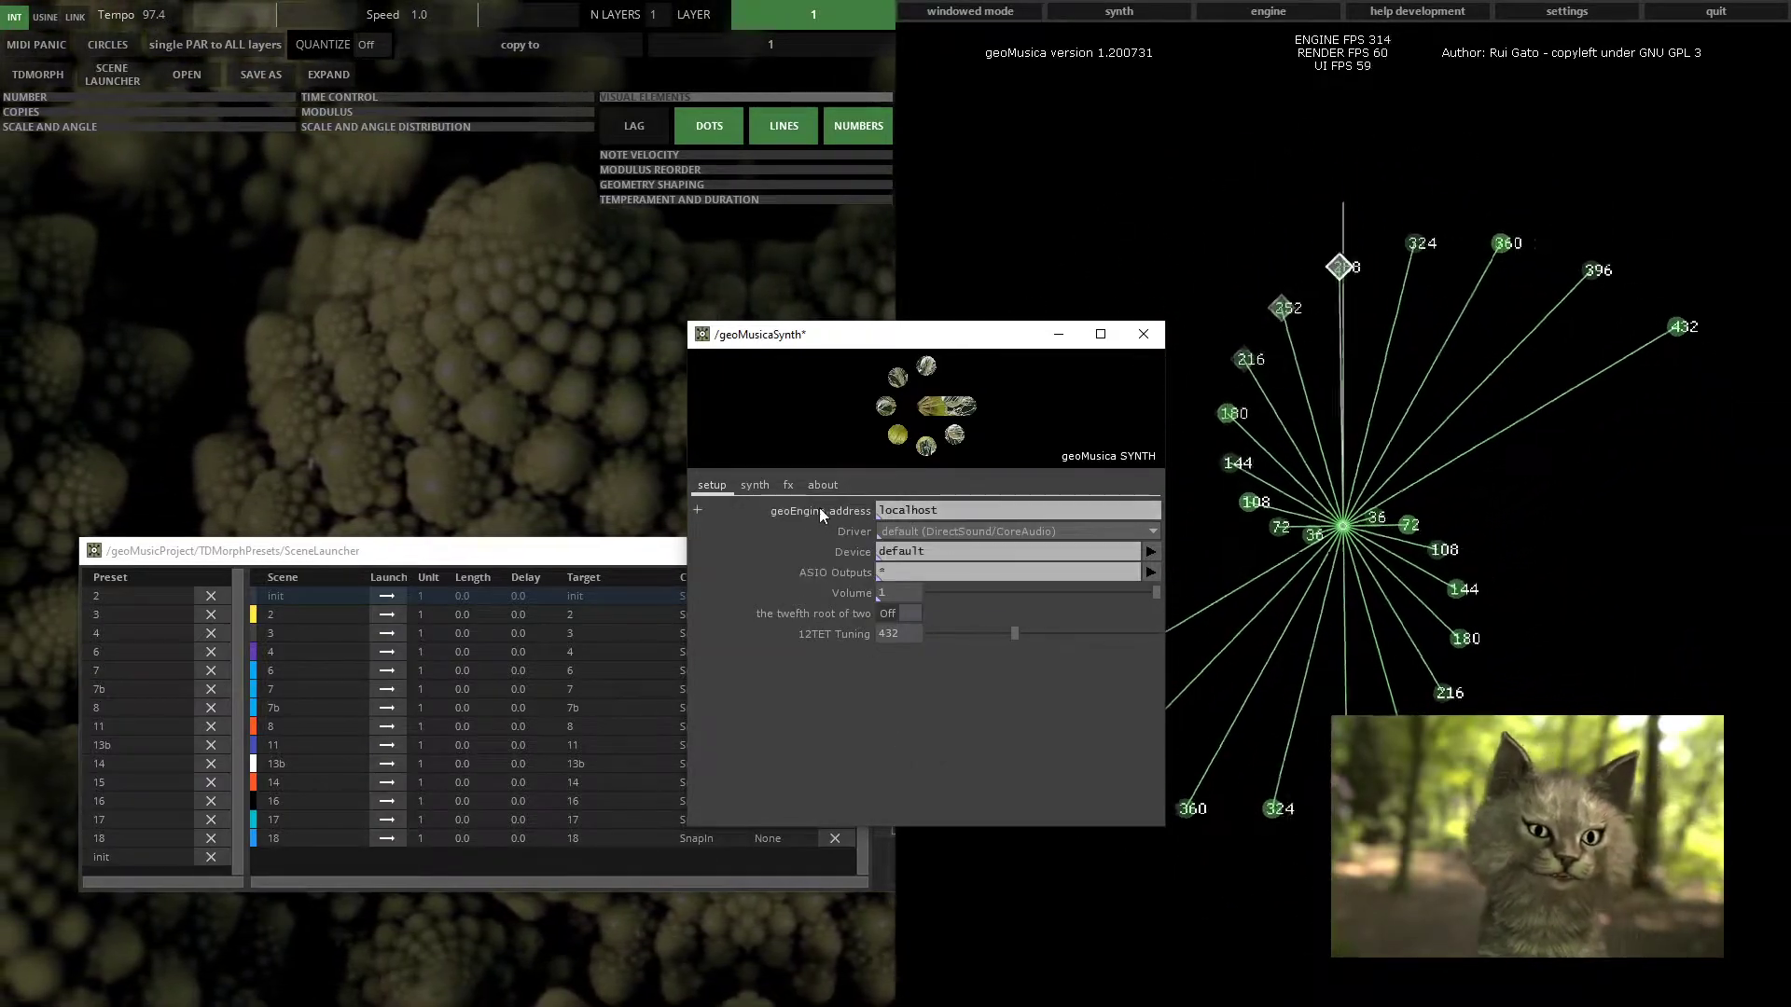
Open the engine window and place it beside the synth window
{"action": "left_click", "coordinate": [1241, 11]}
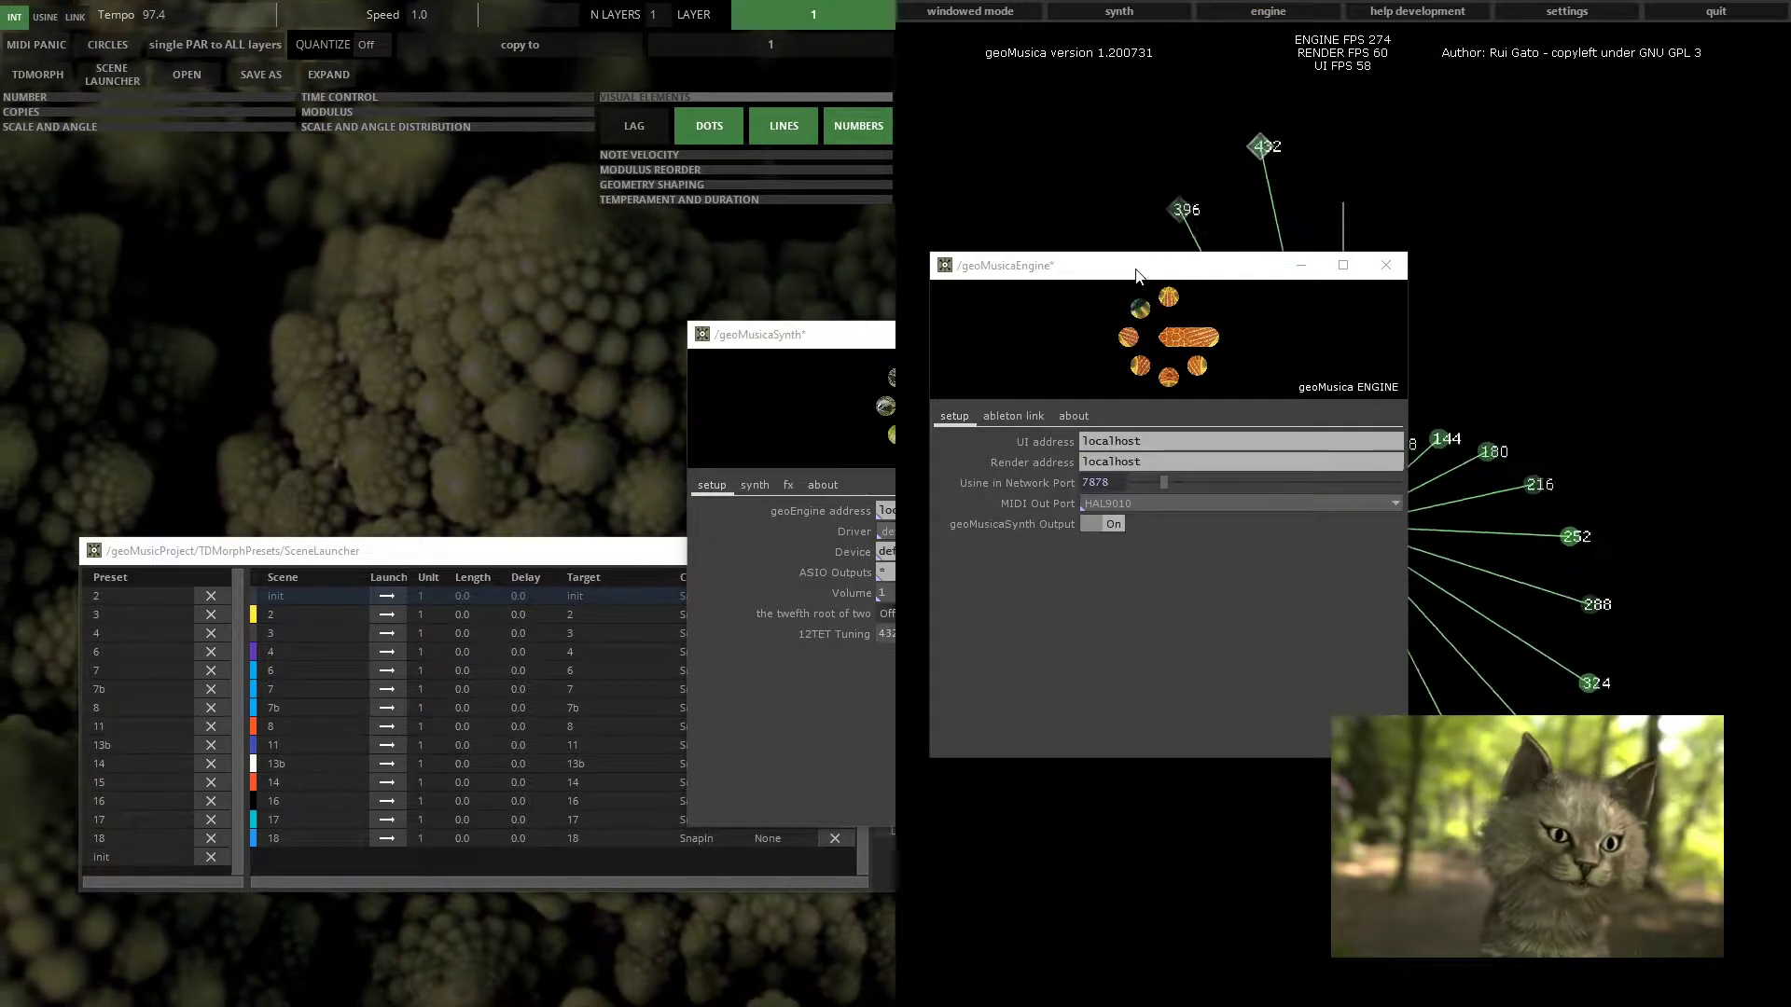
{"action": "left_click_drag", "start_coordinate": [1150, 267], "coordinate": [1320, 336]}
{"action": "left_click_drag", "start_coordinate": [832, 345], "coordinate": [484, 337]}
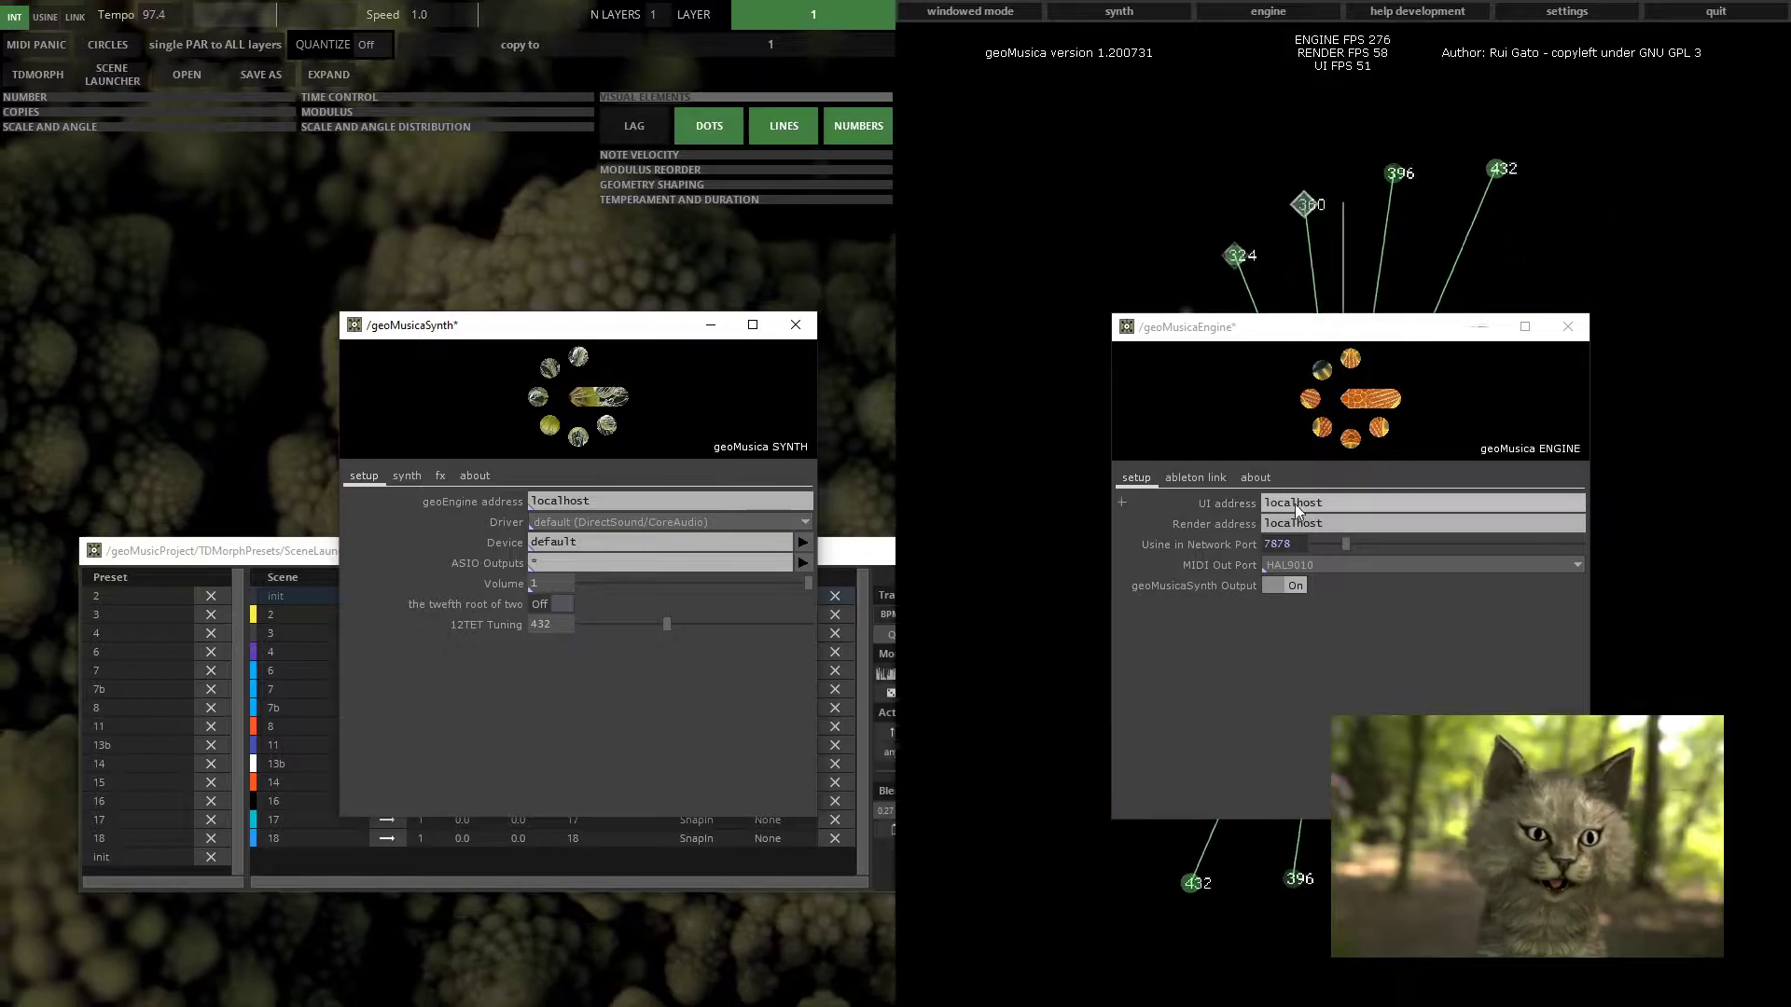
{"action": "left_click_drag", "start_coordinate": [1225, 333], "coordinate": [1194, 334]}
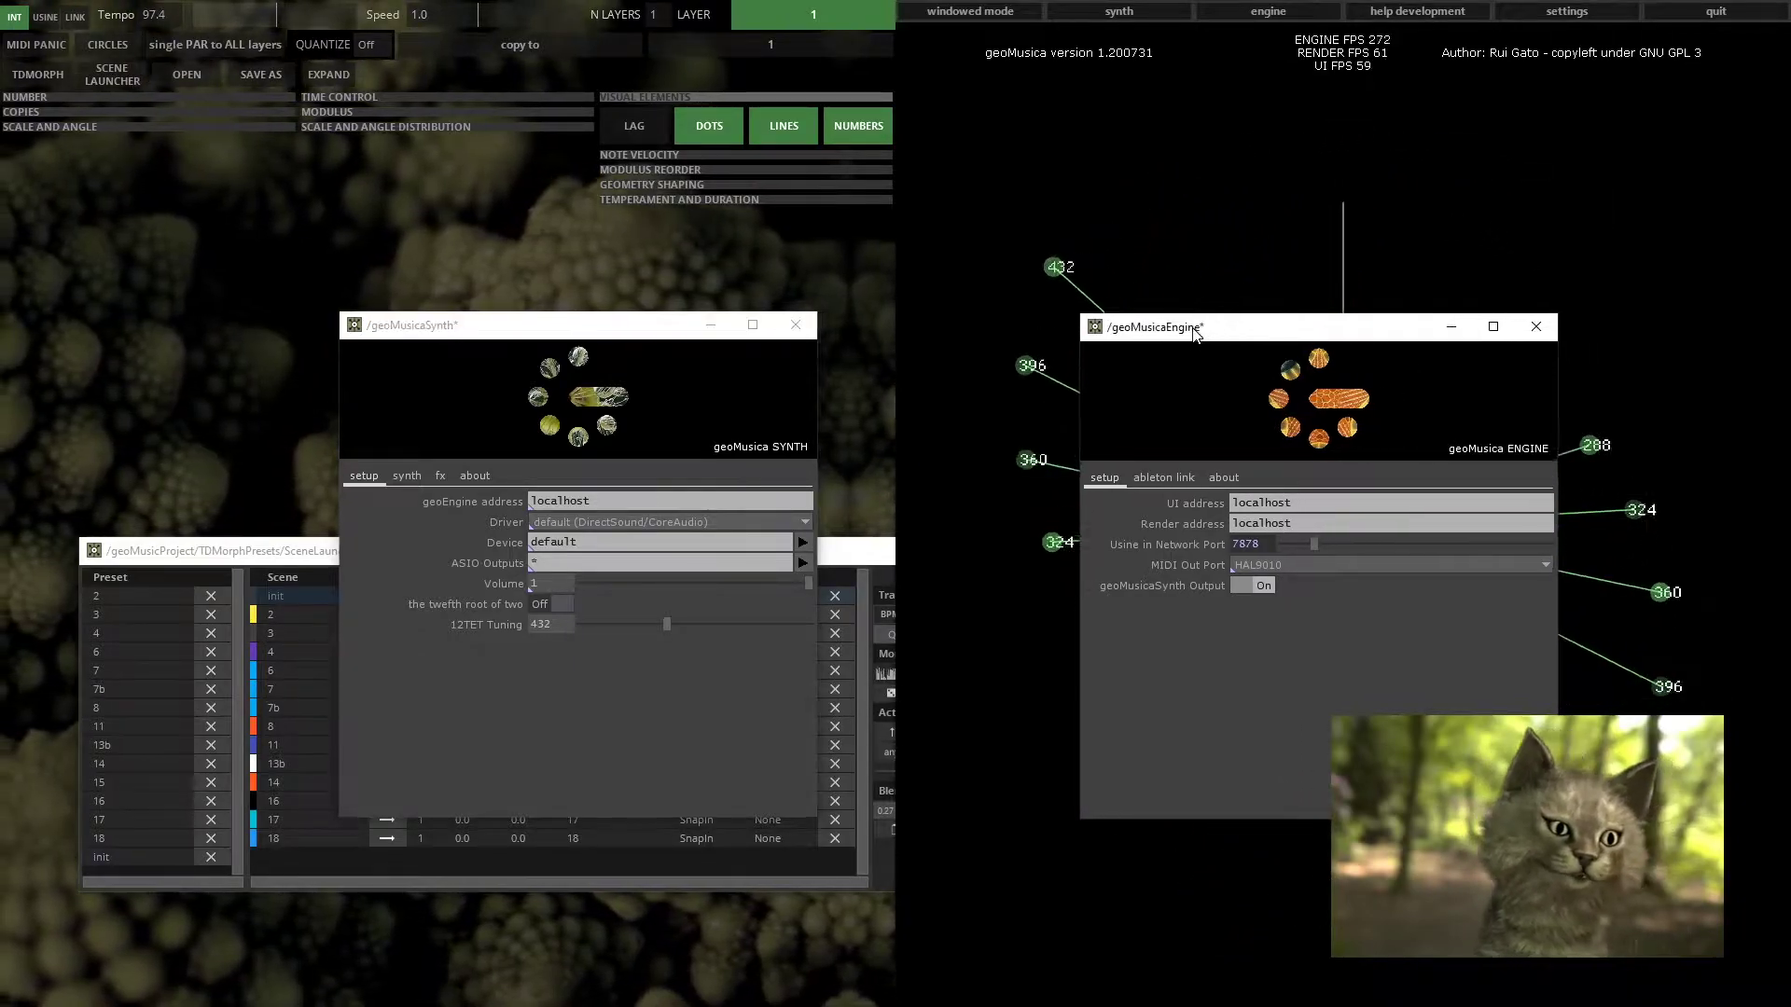
{"action": "left_click_drag", "start_coordinate": [664, 336], "coordinate": [869, 341]}
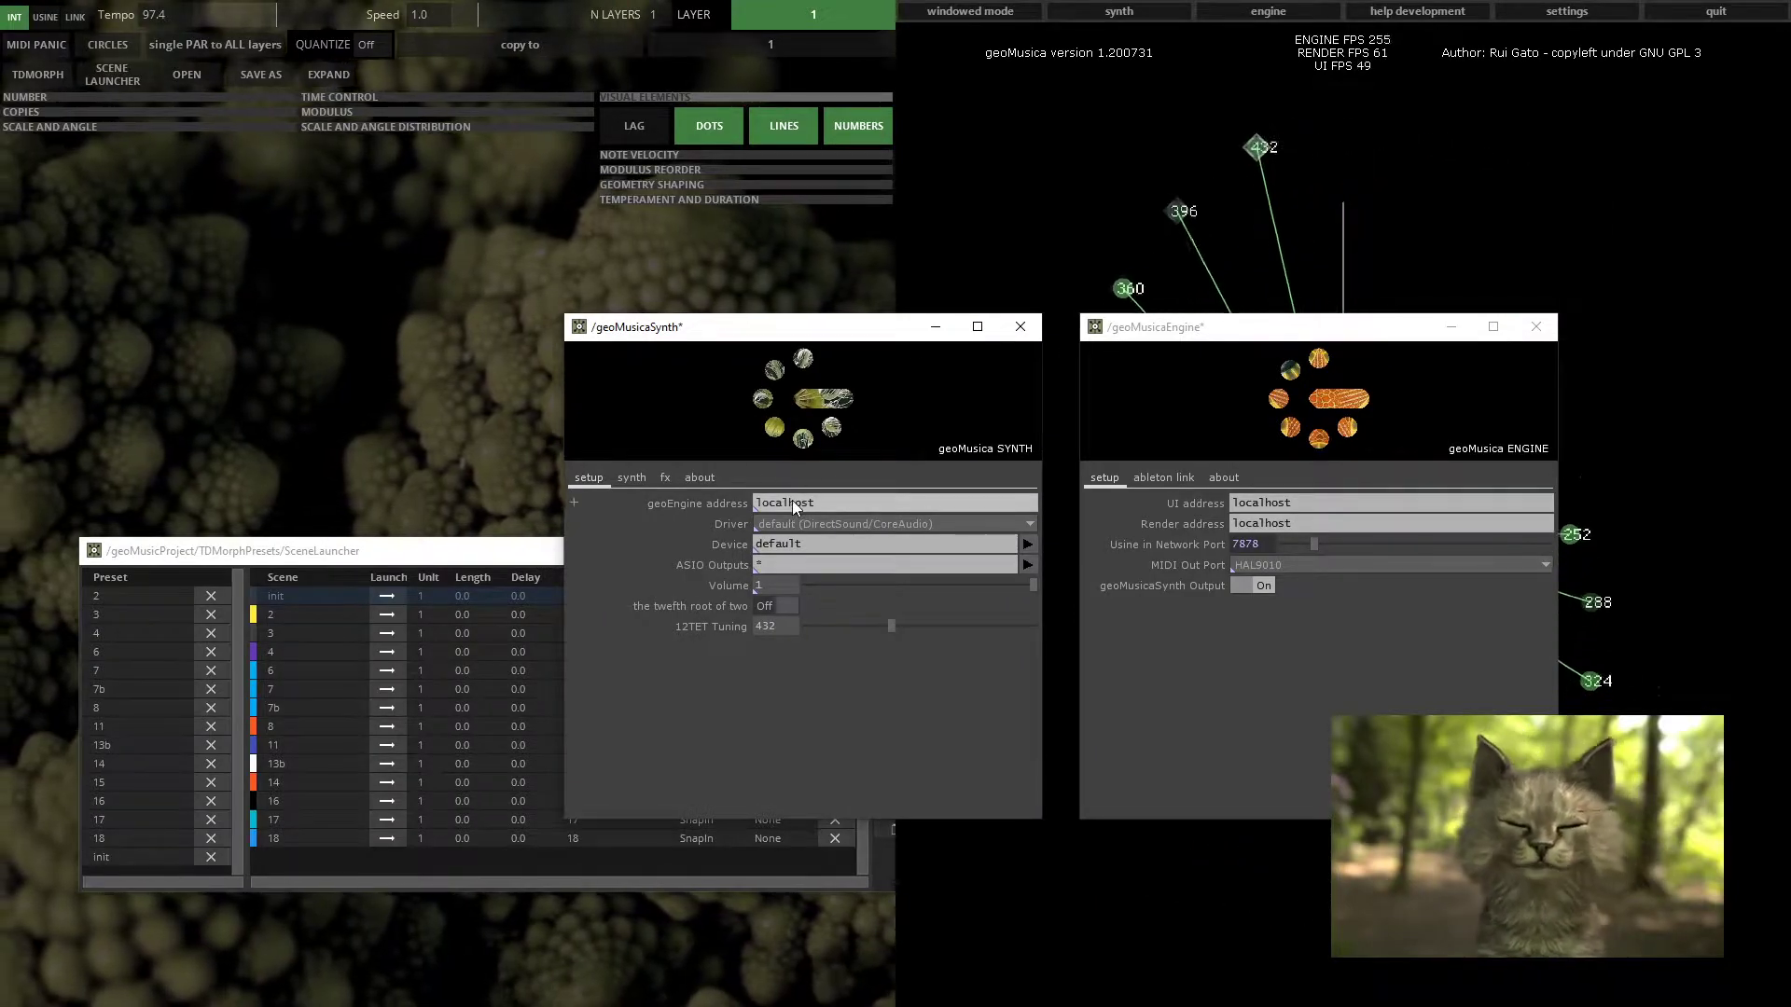
Open the synth's Driver list again to review its options
{"action": "left_click", "coordinate": [776, 524]}
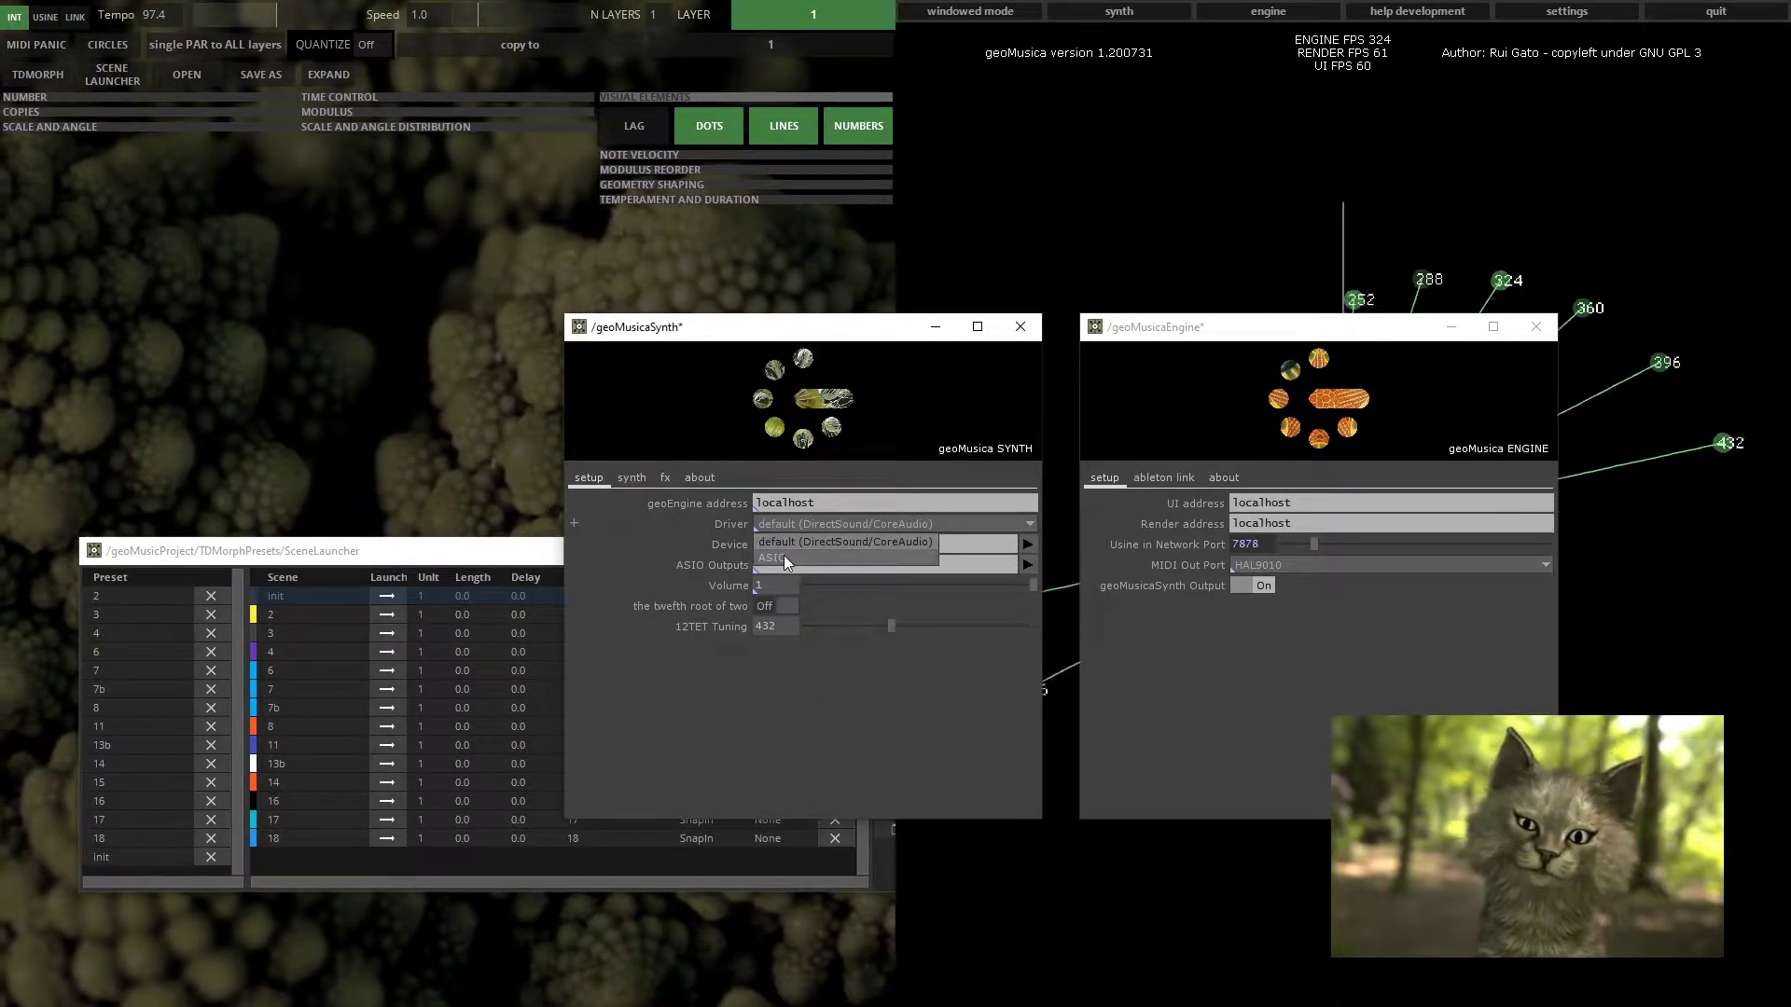
{"action": "left_click", "coordinate": [805, 744]}
Move the synth window higher and switch the twelfth root of two option On
{"action": "left_click", "coordinate": [1120, 232]}
{"action": "left_click", "coordinate": [792, 329]}
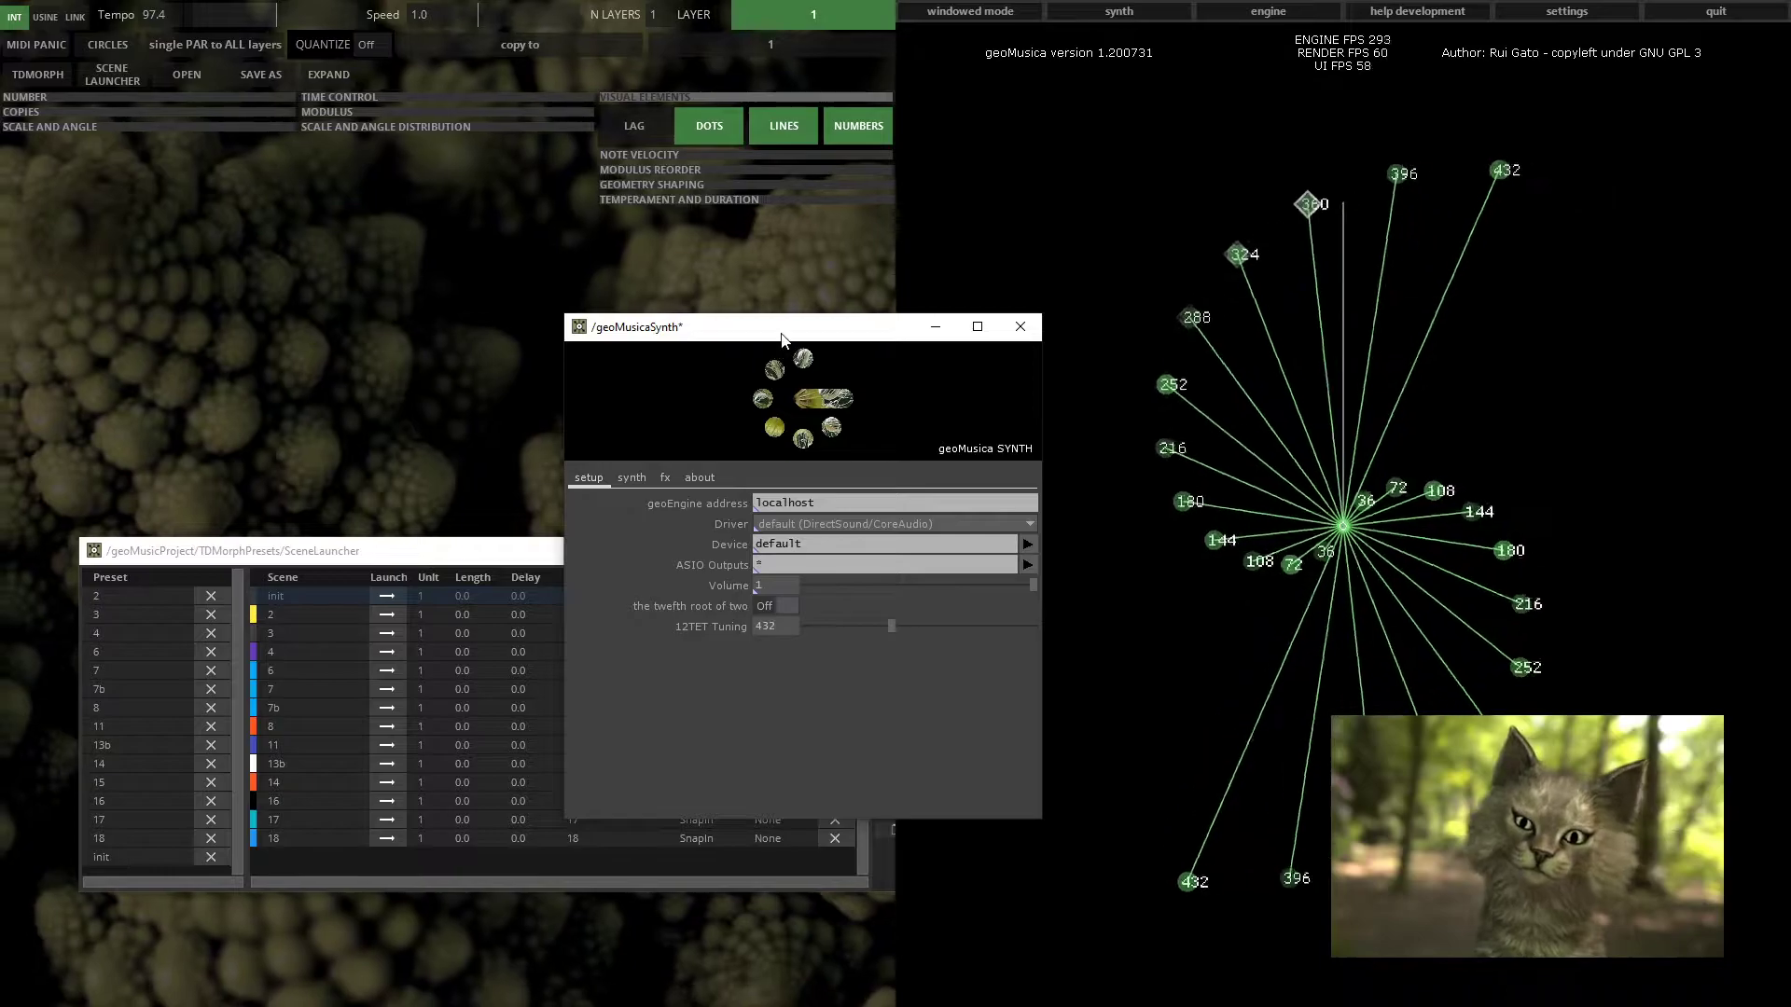
{"action": "left_click_drag", "start_coordinate": [782, 330], "coordinate": [592, 210]}
{"action": "left_click", "coordinate": [574, 488]}
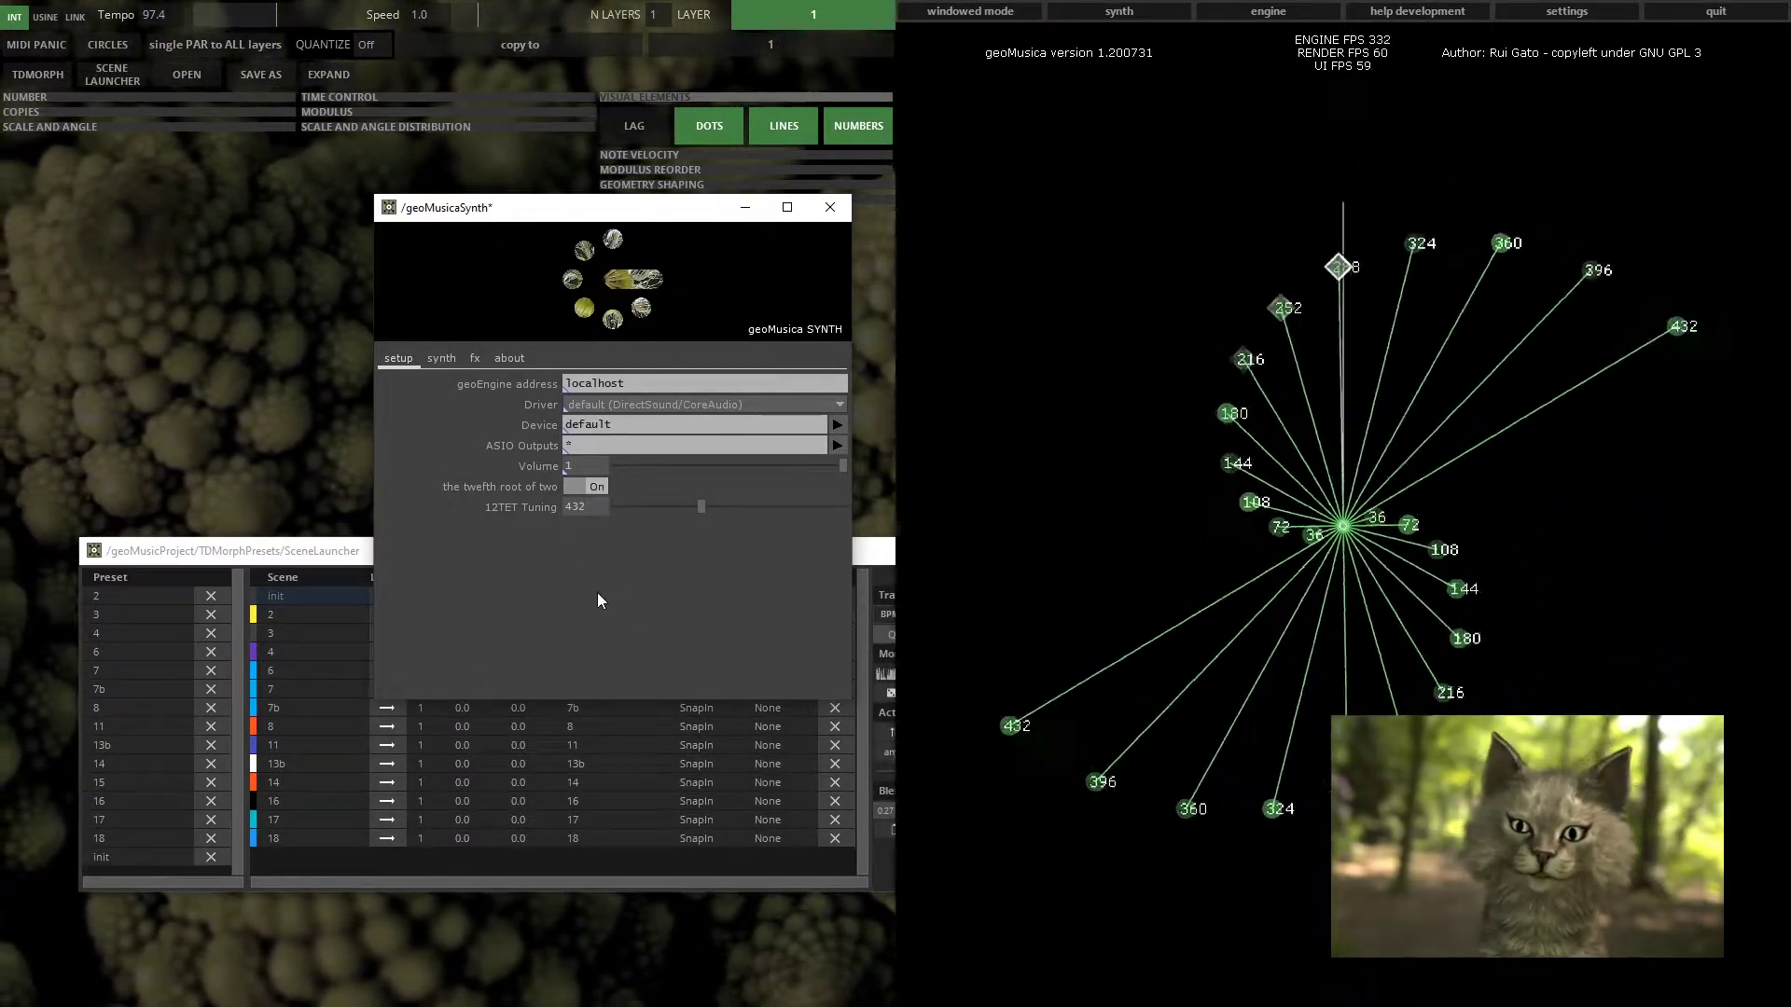
{"action": "left_click", "coordinate": [588, 488]}
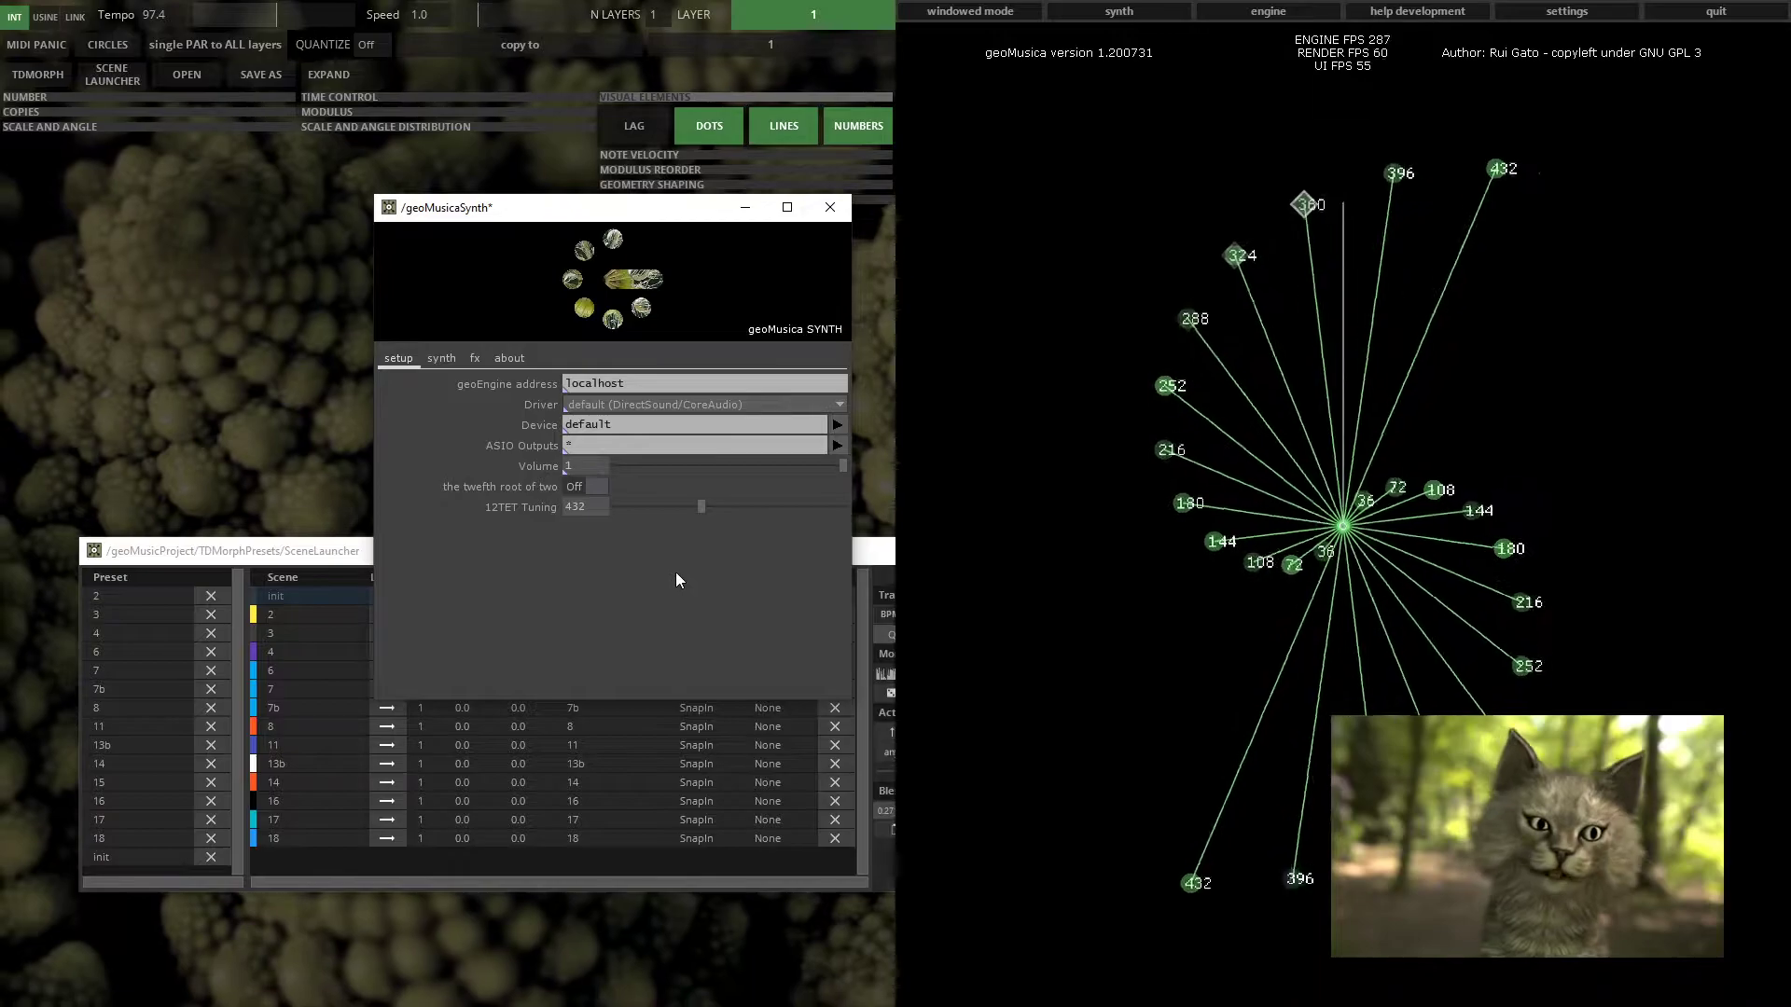
{"action": "left_click", "coordinate": [591, 486]}
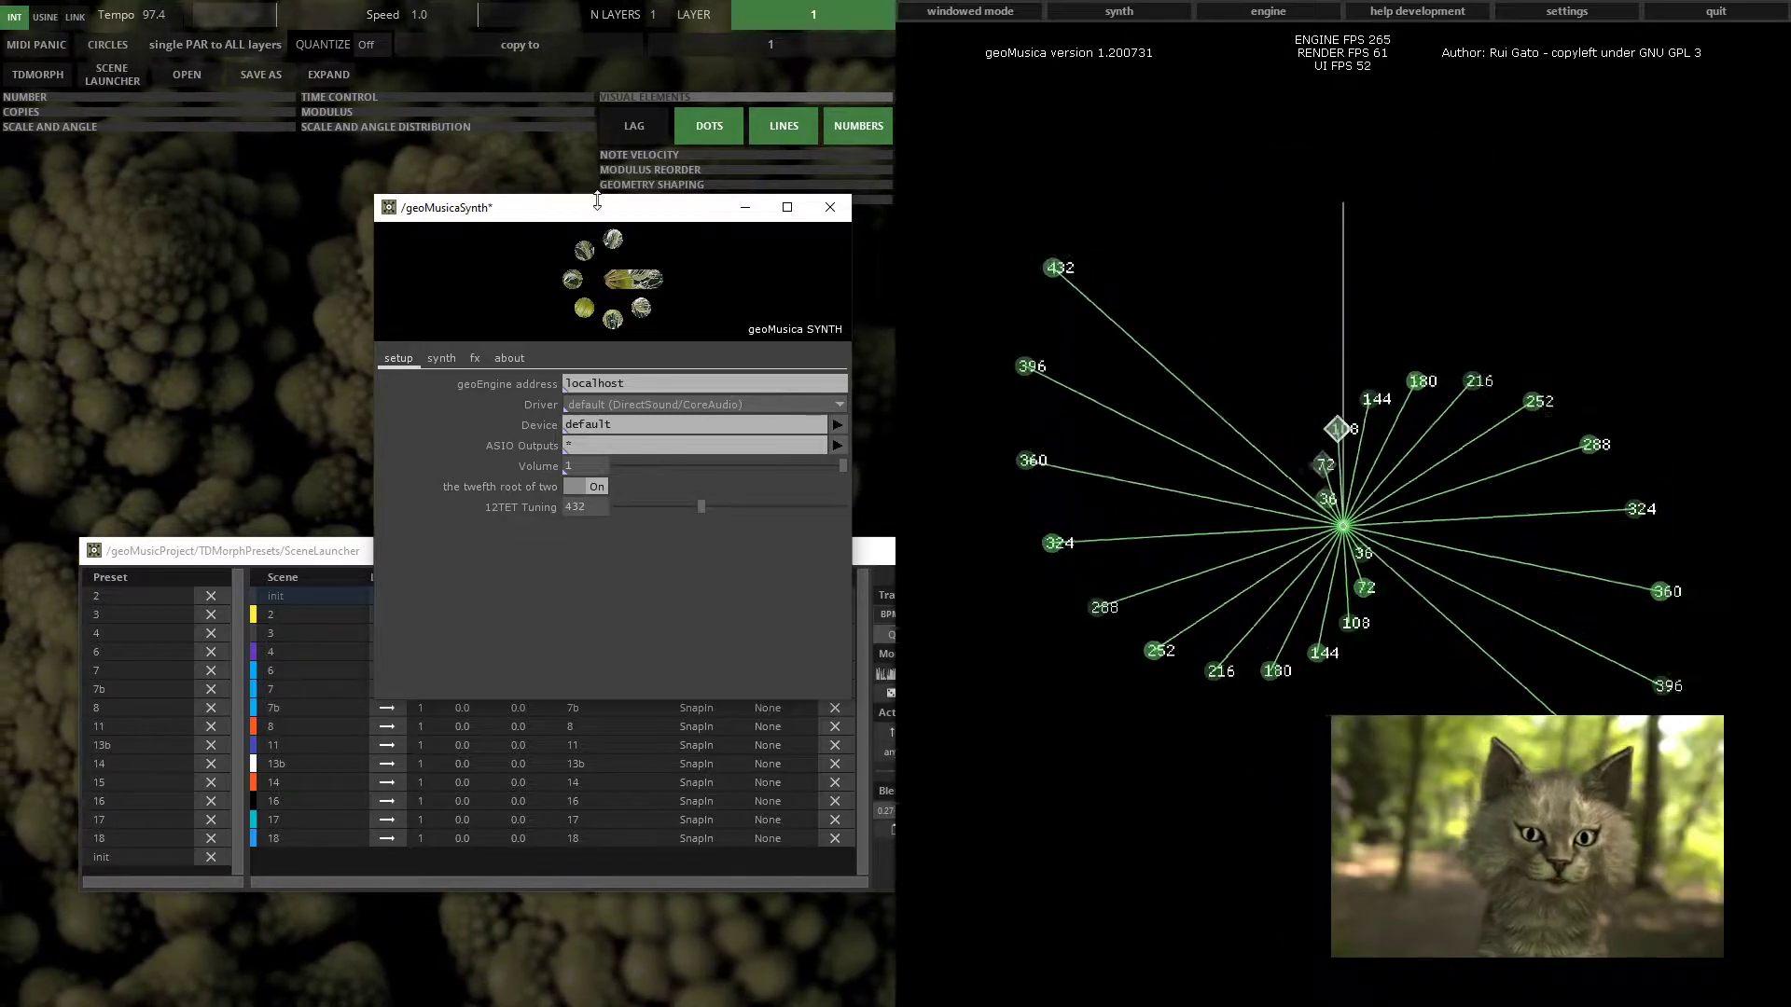
Nudge the synth window down slightly and toggle the twelfth root of two option several times, leaving it Off
{"action": "left_click_drag", "start_coordinate": [598, 203], "coordinate": [605, 226]}
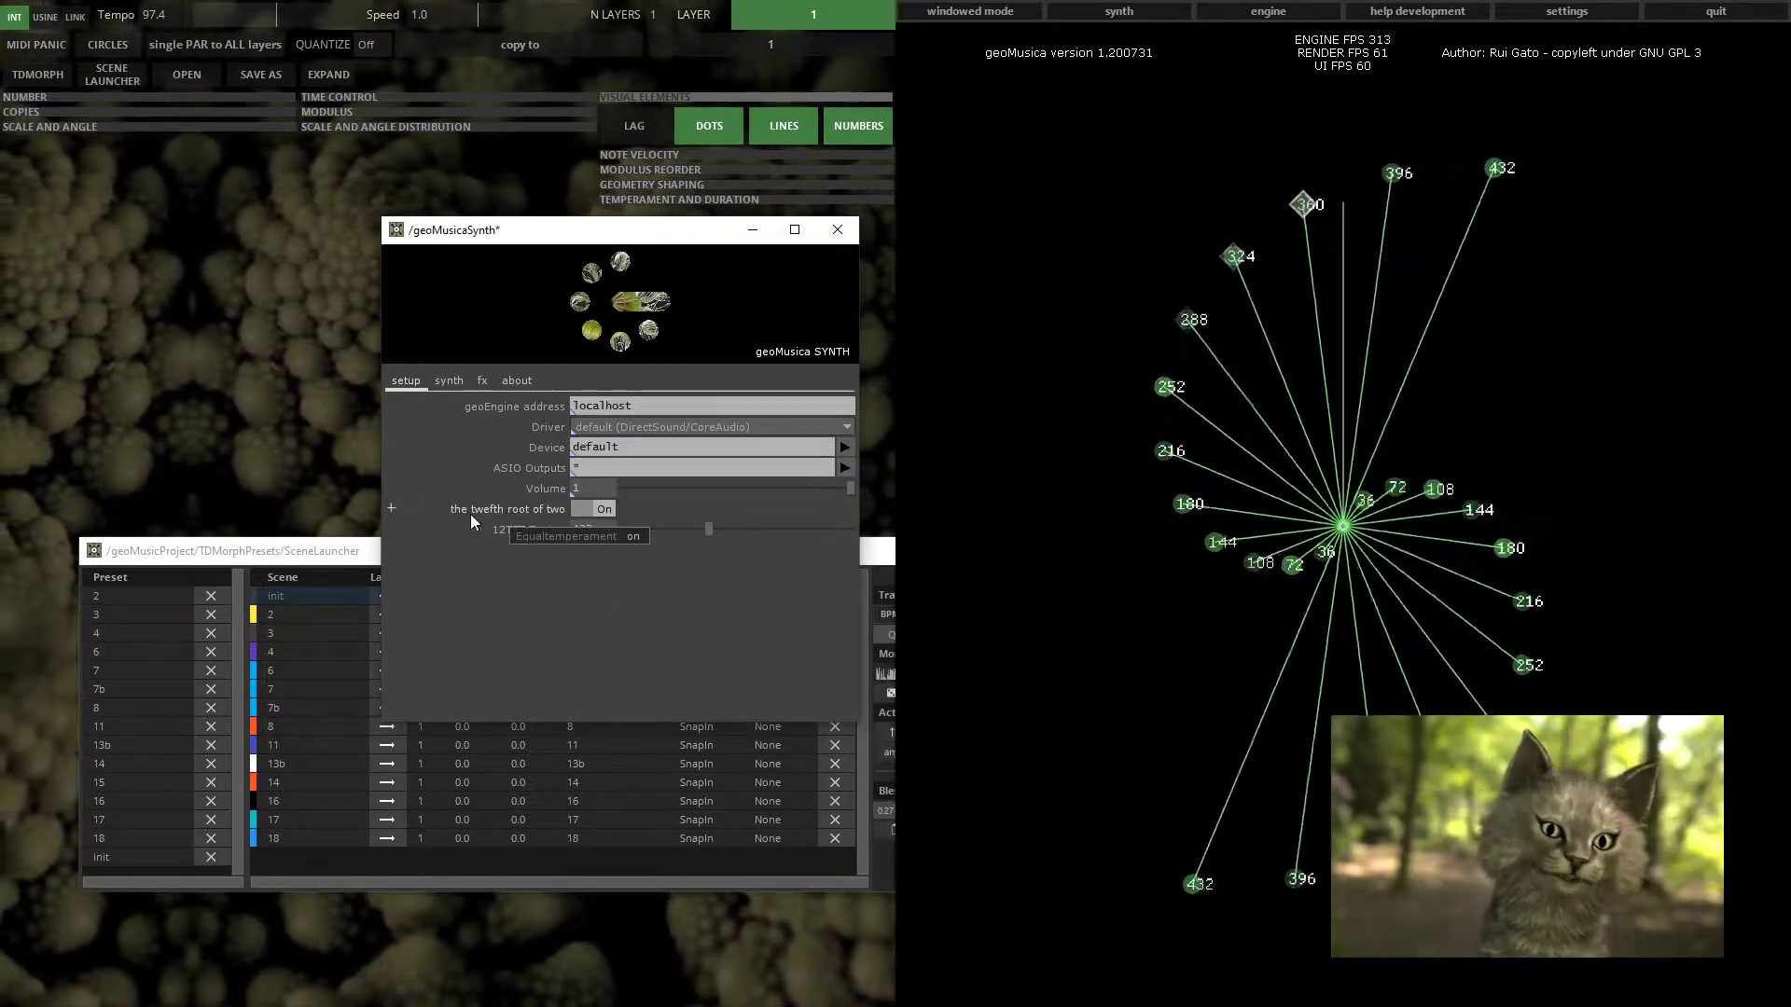
{"action": "left_click", "coordinate": [602, 508]}
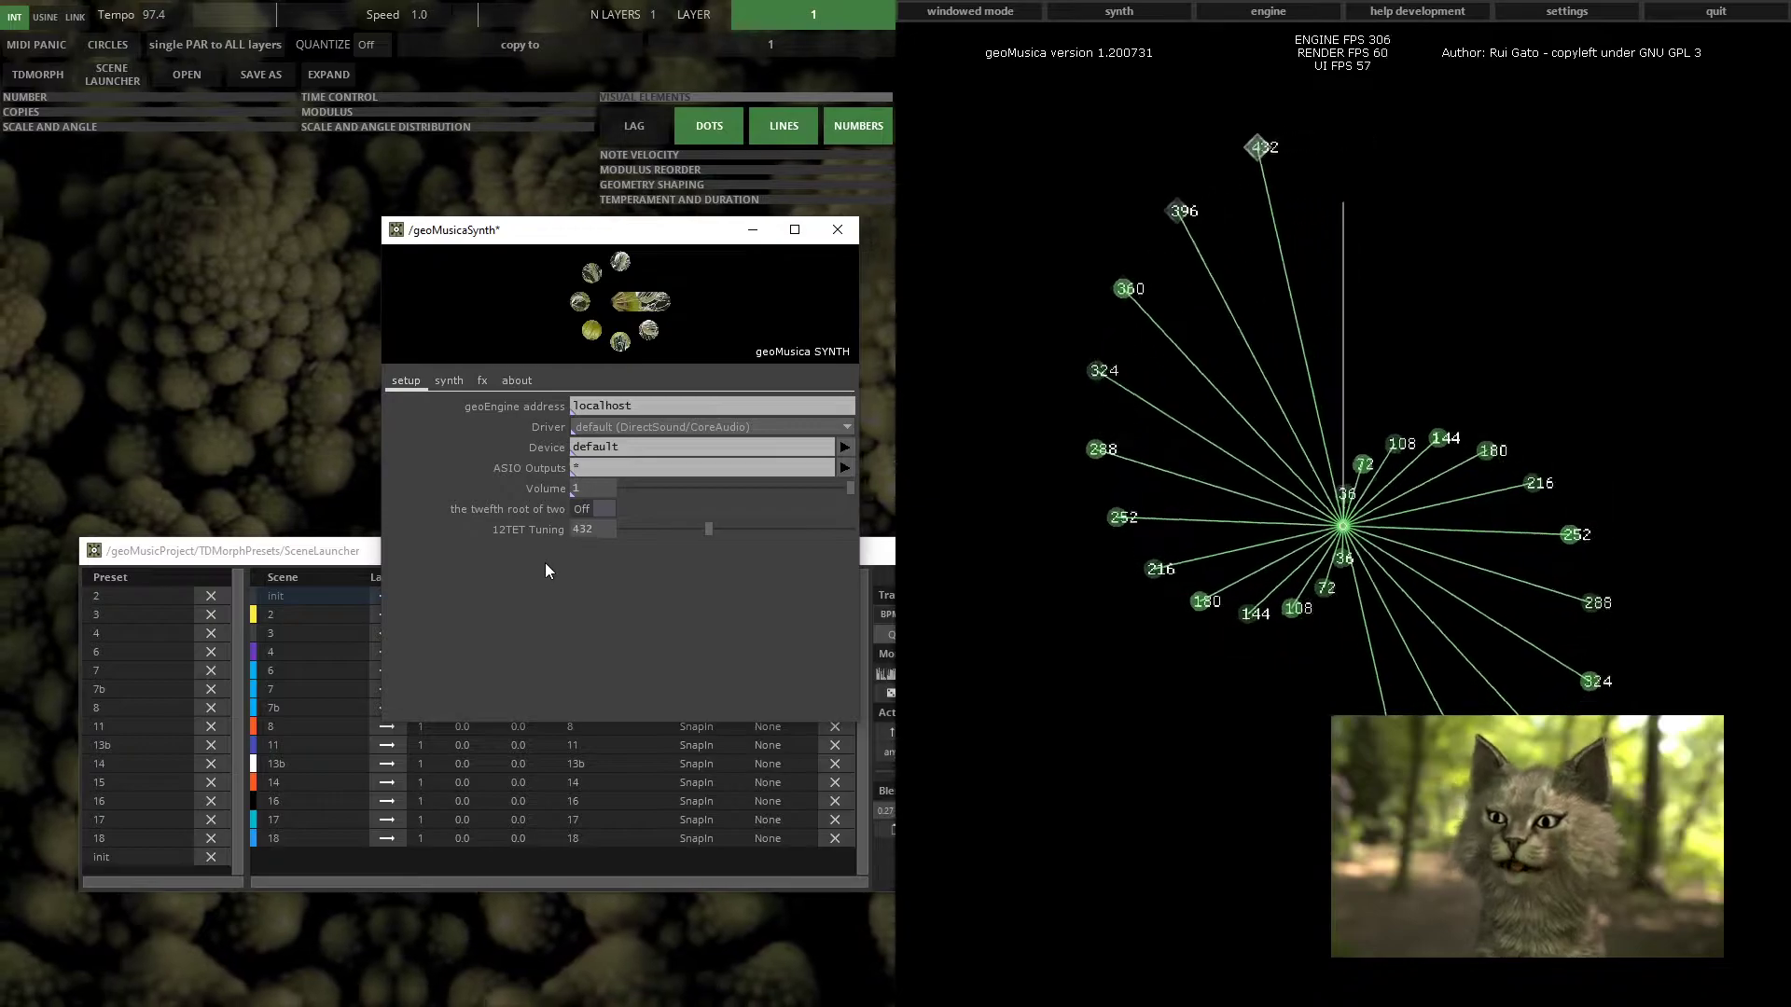
{"action": "left_click", "coordinate": [593, 509]}
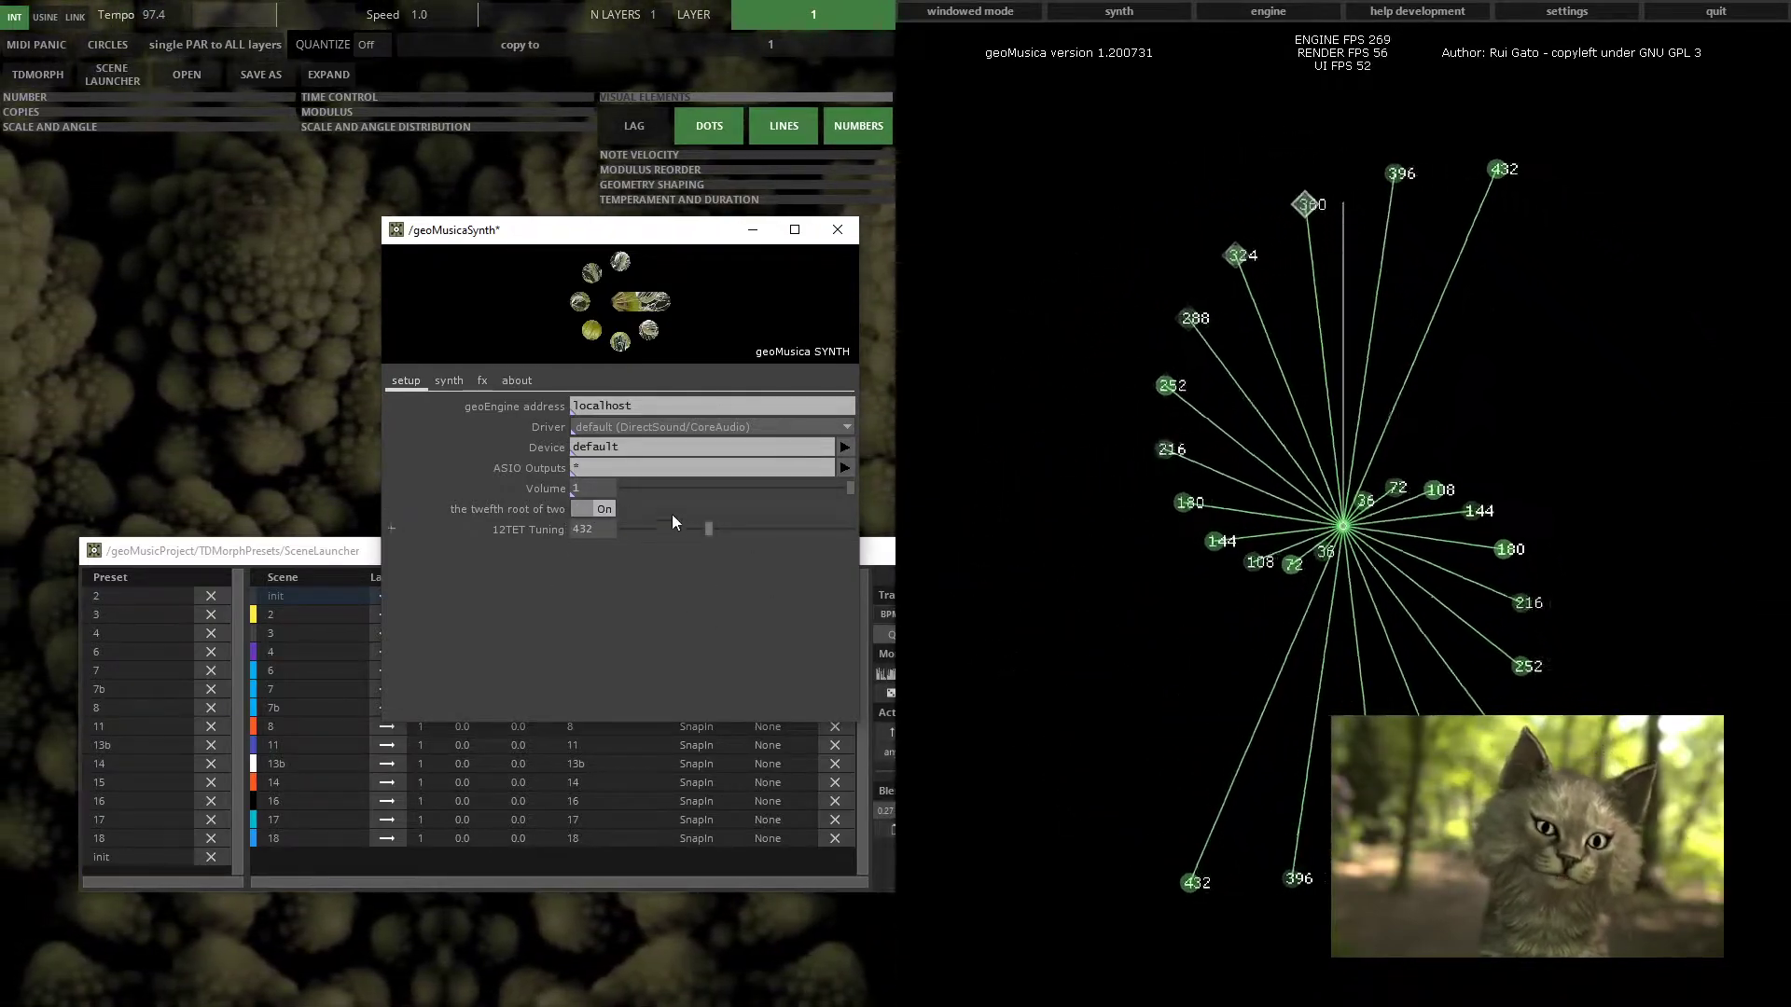
{"action": "left_click", "coordinate": [597, 508]}
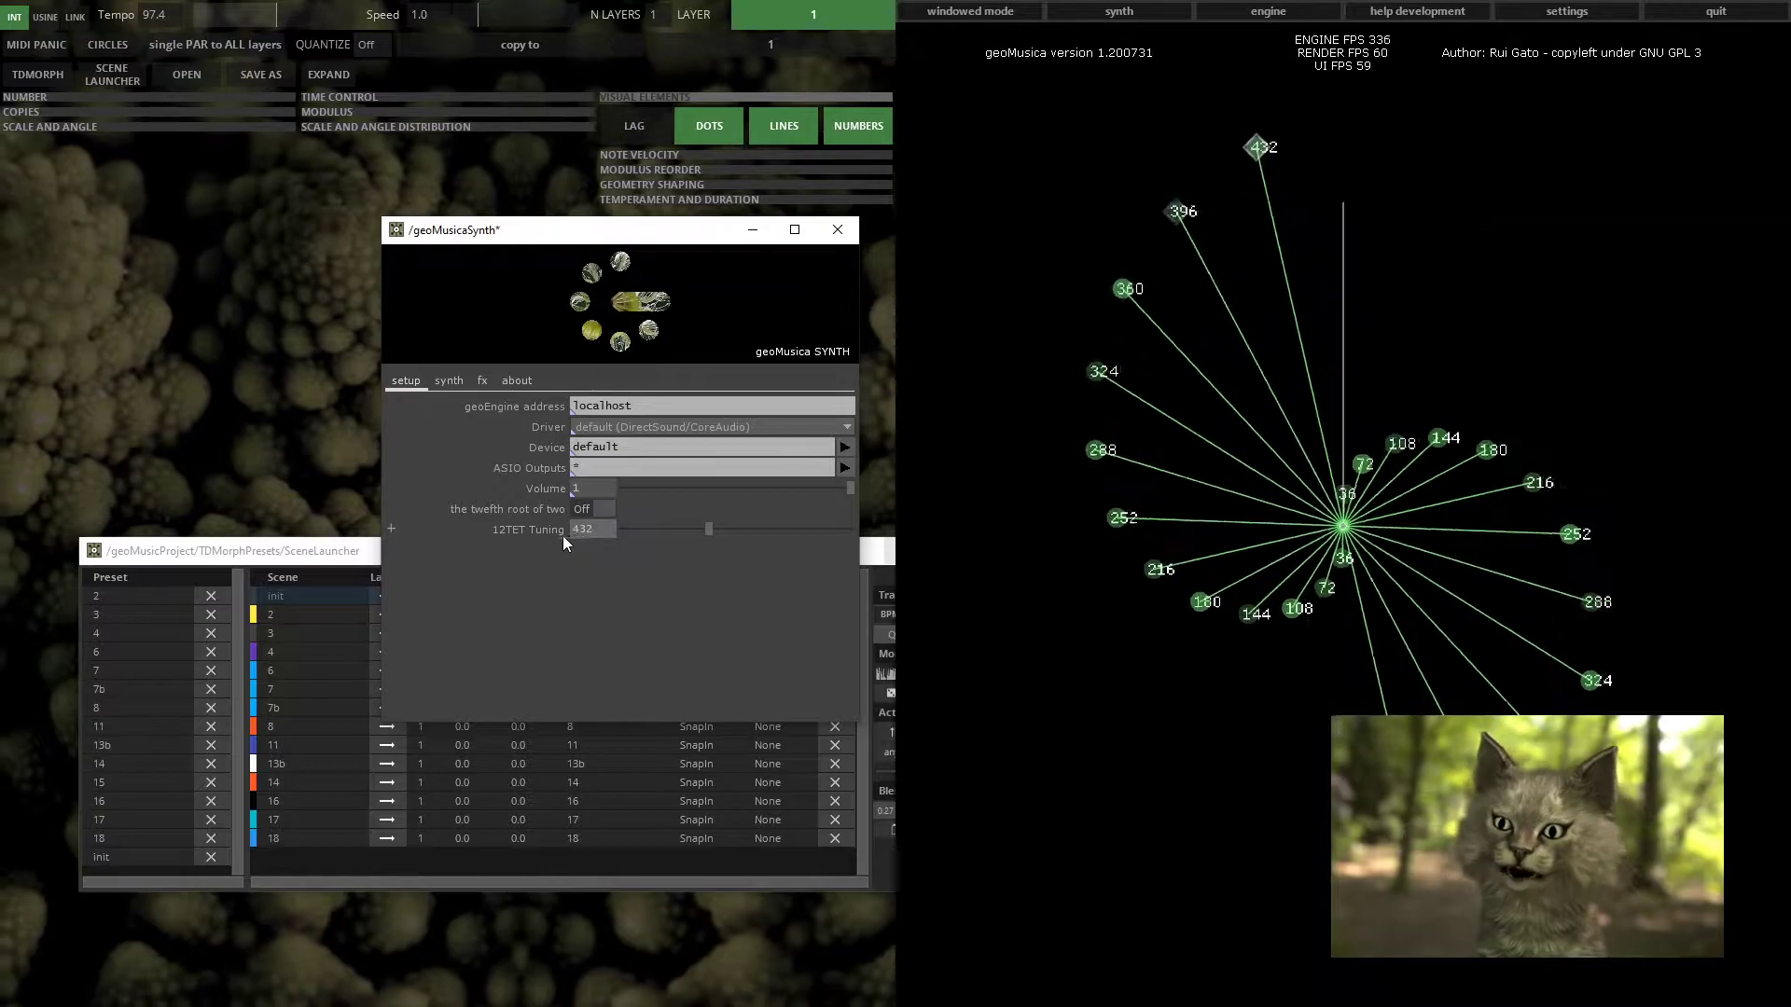
{"action": "left_click", "coordinate": [596, 509]}
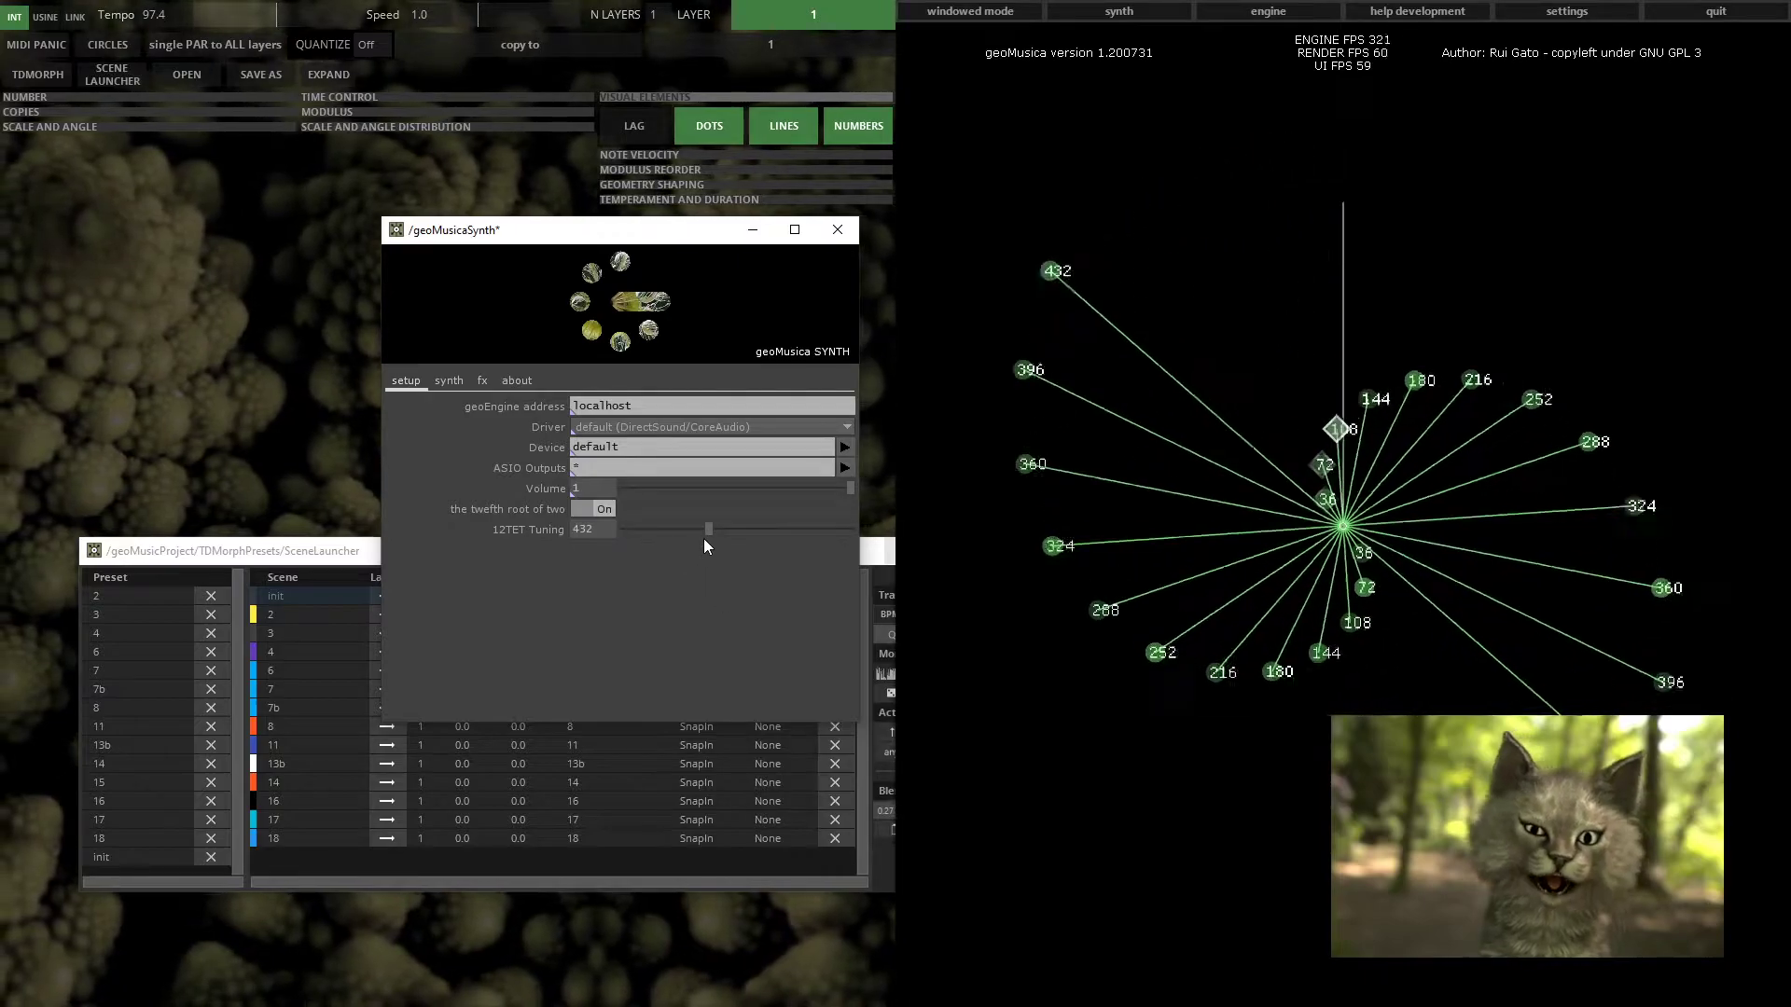
{"action": "left_click", "coordinate": [580, 511]}
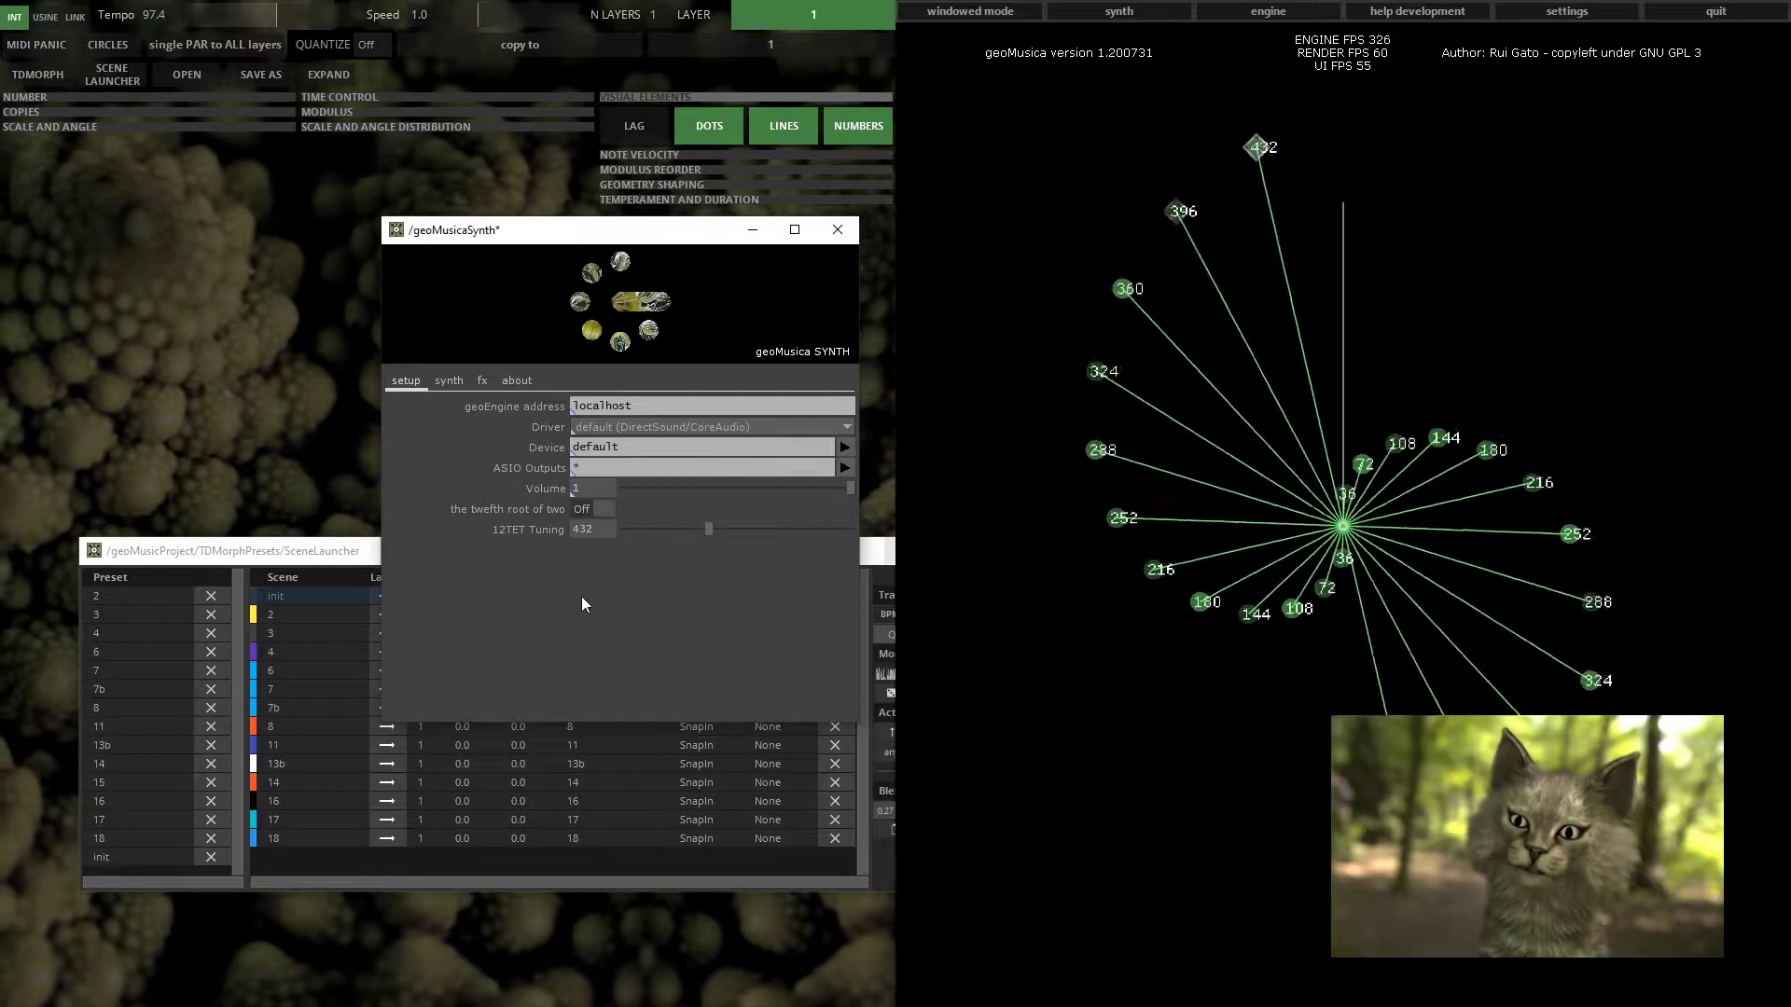
Open TDMorph from the synth tab and move the TDMorph window to the right beside the synth window
{"action": "left_click", "coordinate": [446, 381]}
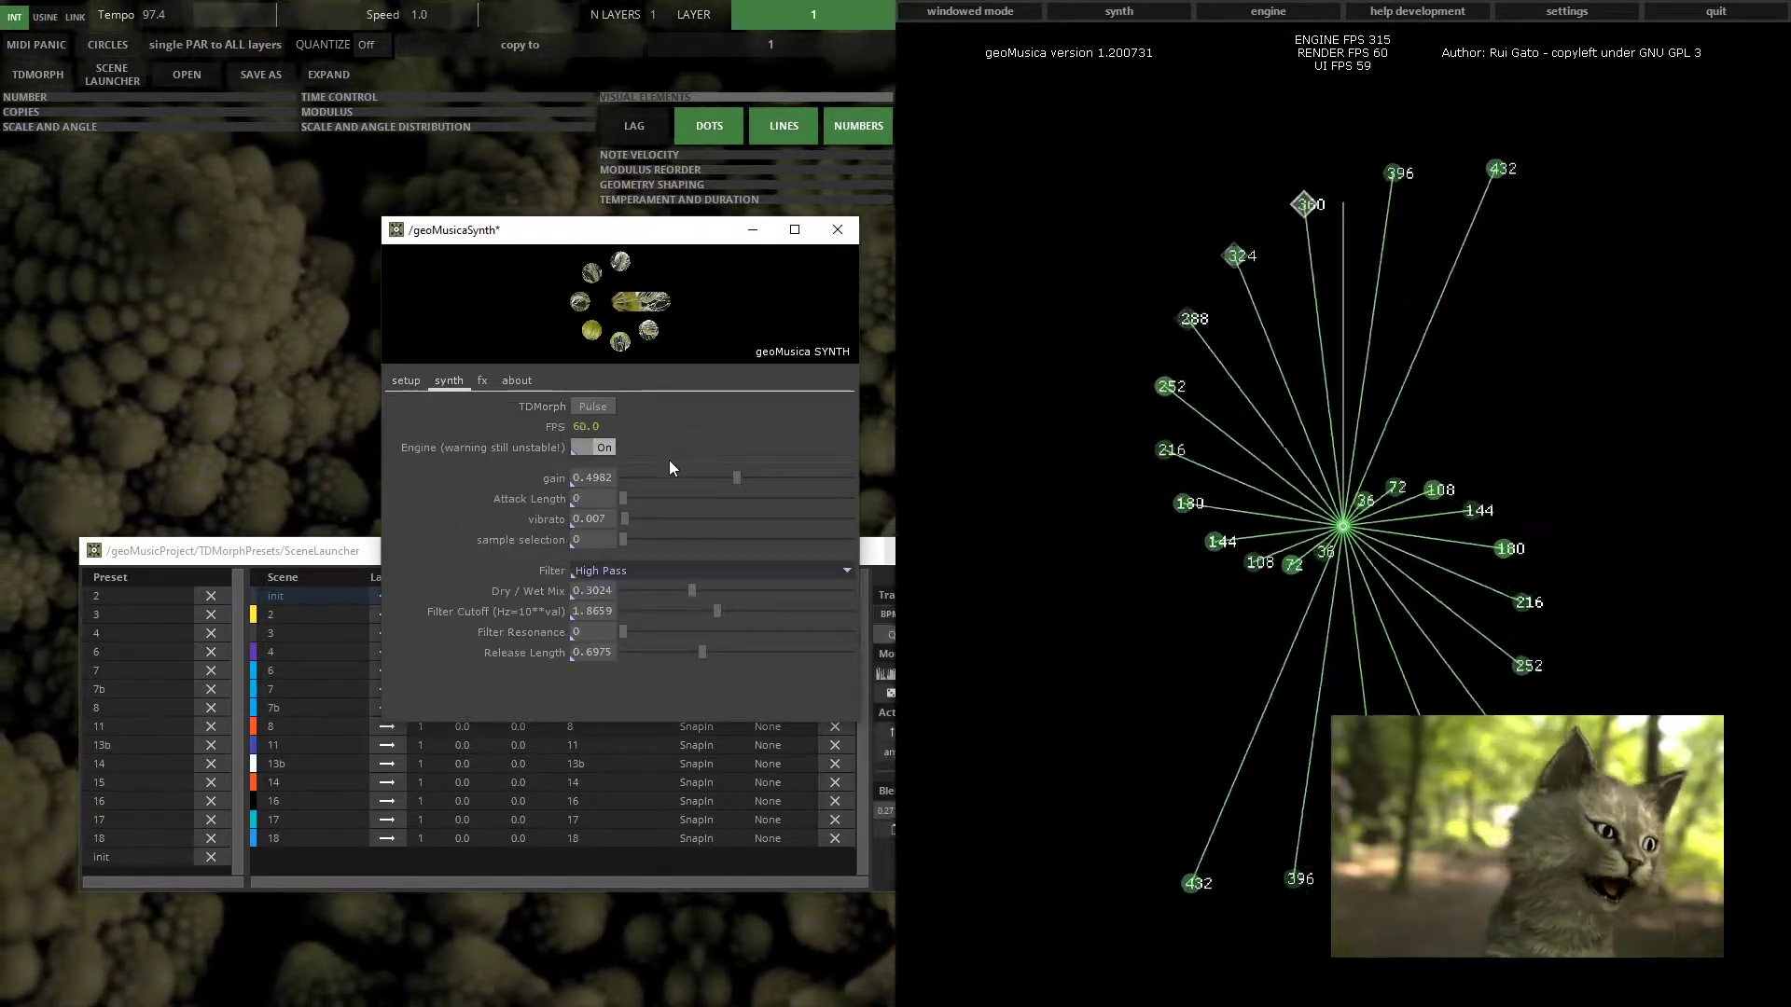
{"action": "left_click", "coordinate": [585, 407]}
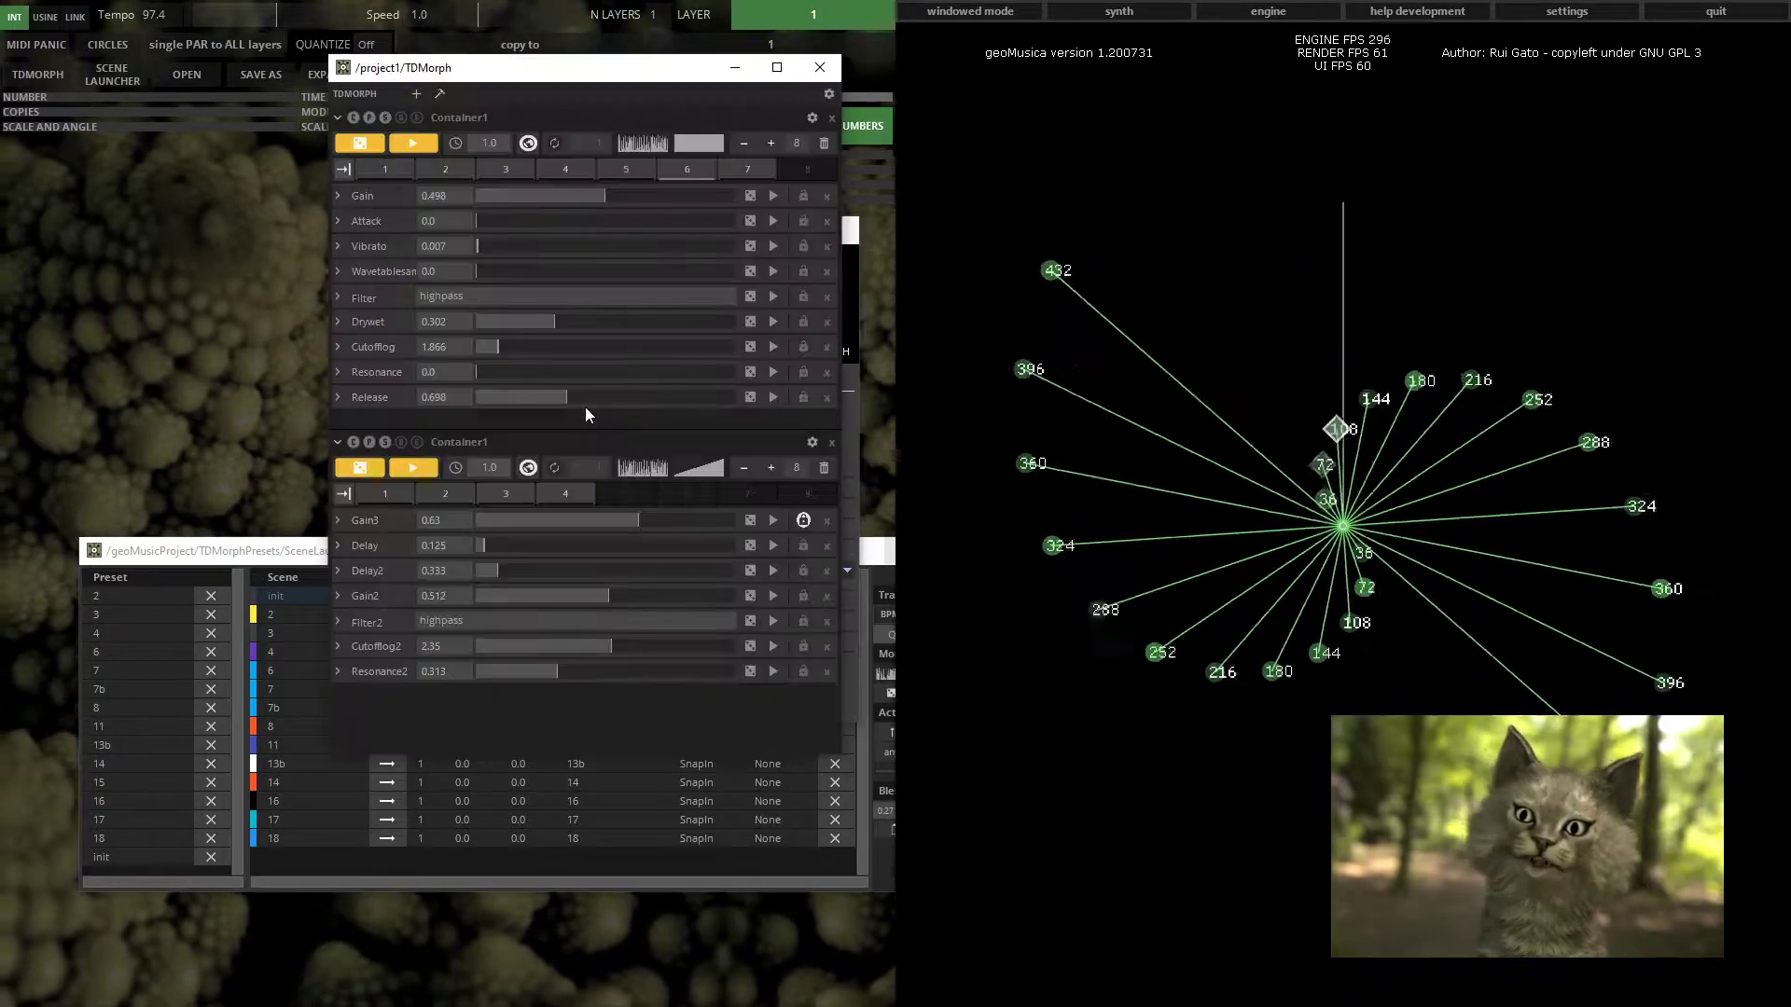
{"action": "left_click_drag", "start_coordinate": [543, 75], "coordinate": [851, 240]}
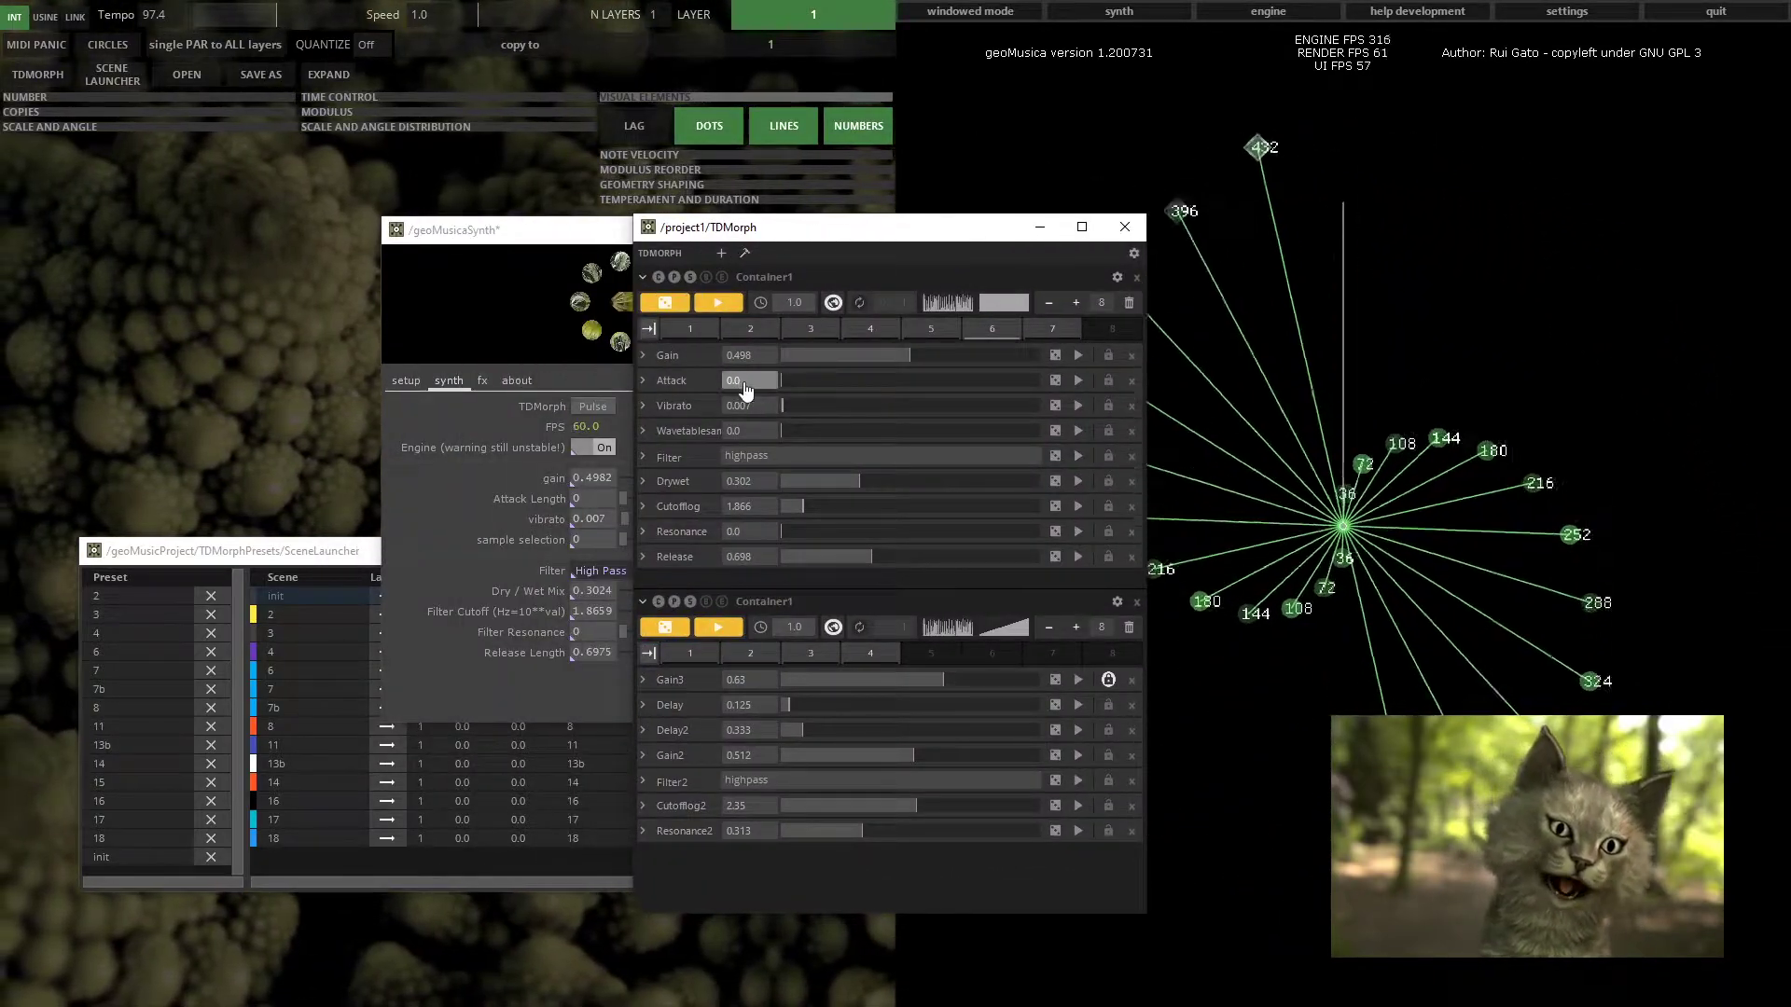
{"action": "left_click_drag", "start_coordinate": [820, 229], "coordinate": [1087, 216]}
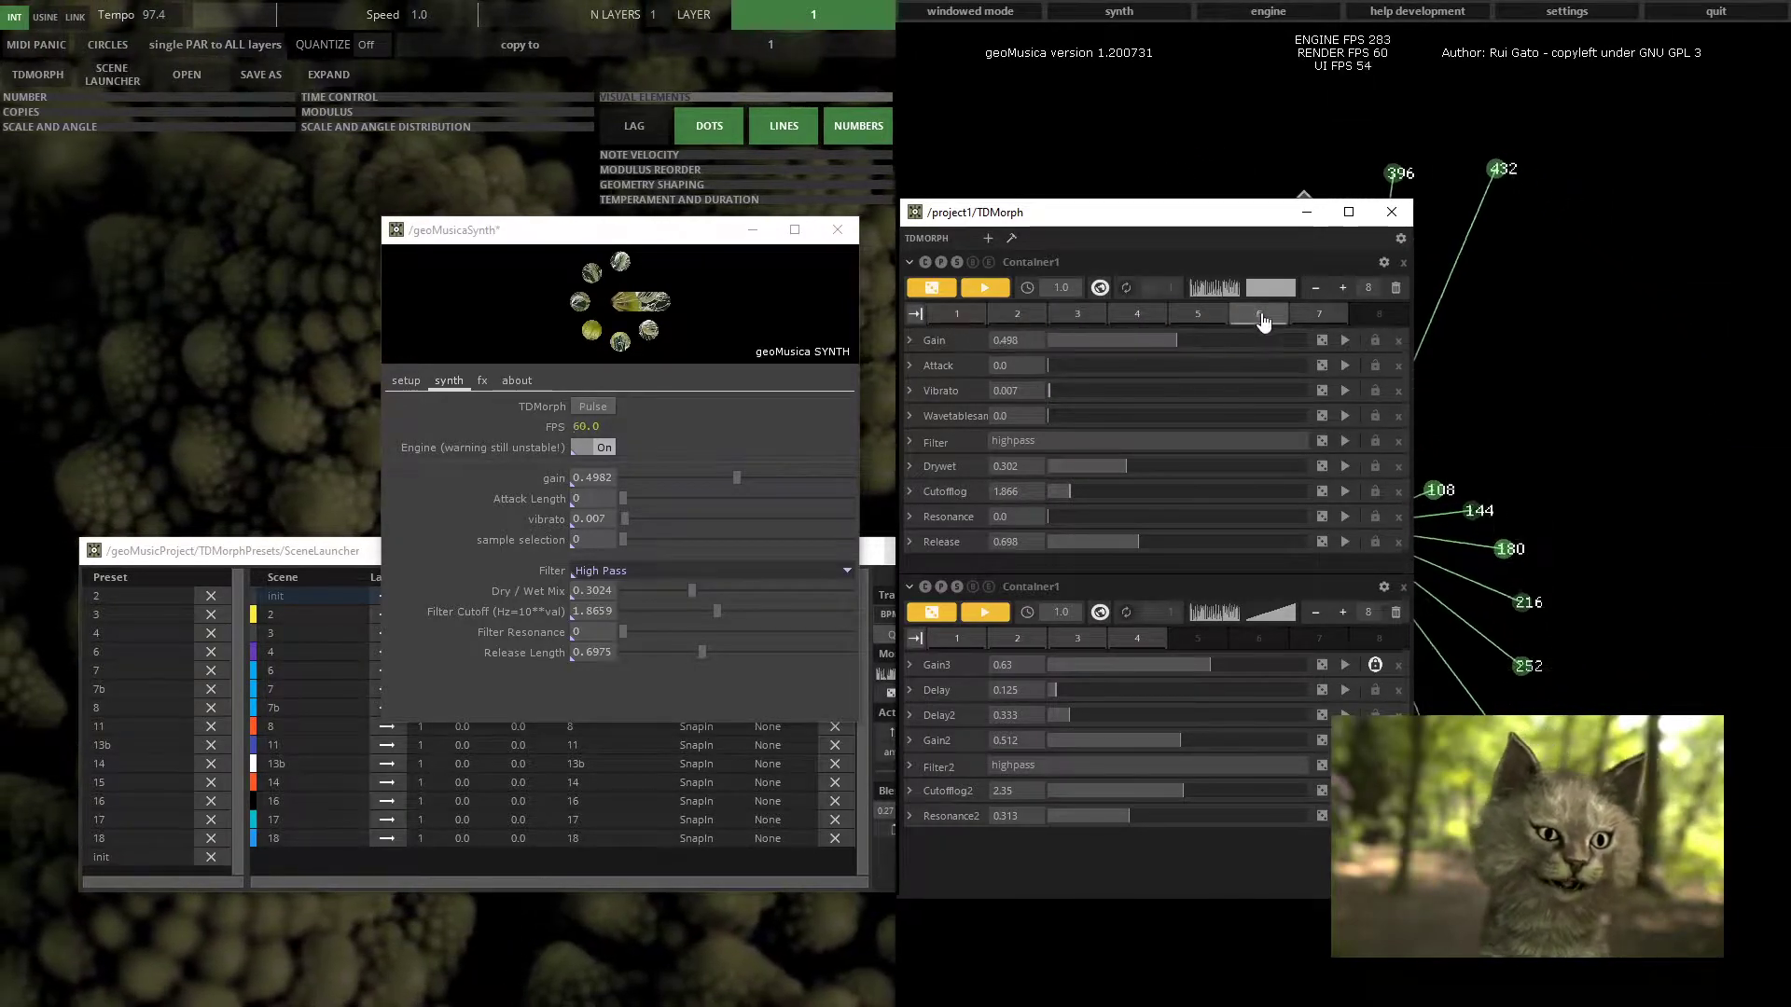
Recall several stored presets in the first TDMorph container, ending on preset 1, to morph the synth parameters
{"action": "left_click", "coordinate": [953, 314]}
{"action": "left_click", "coordinate": [1015, 315]}
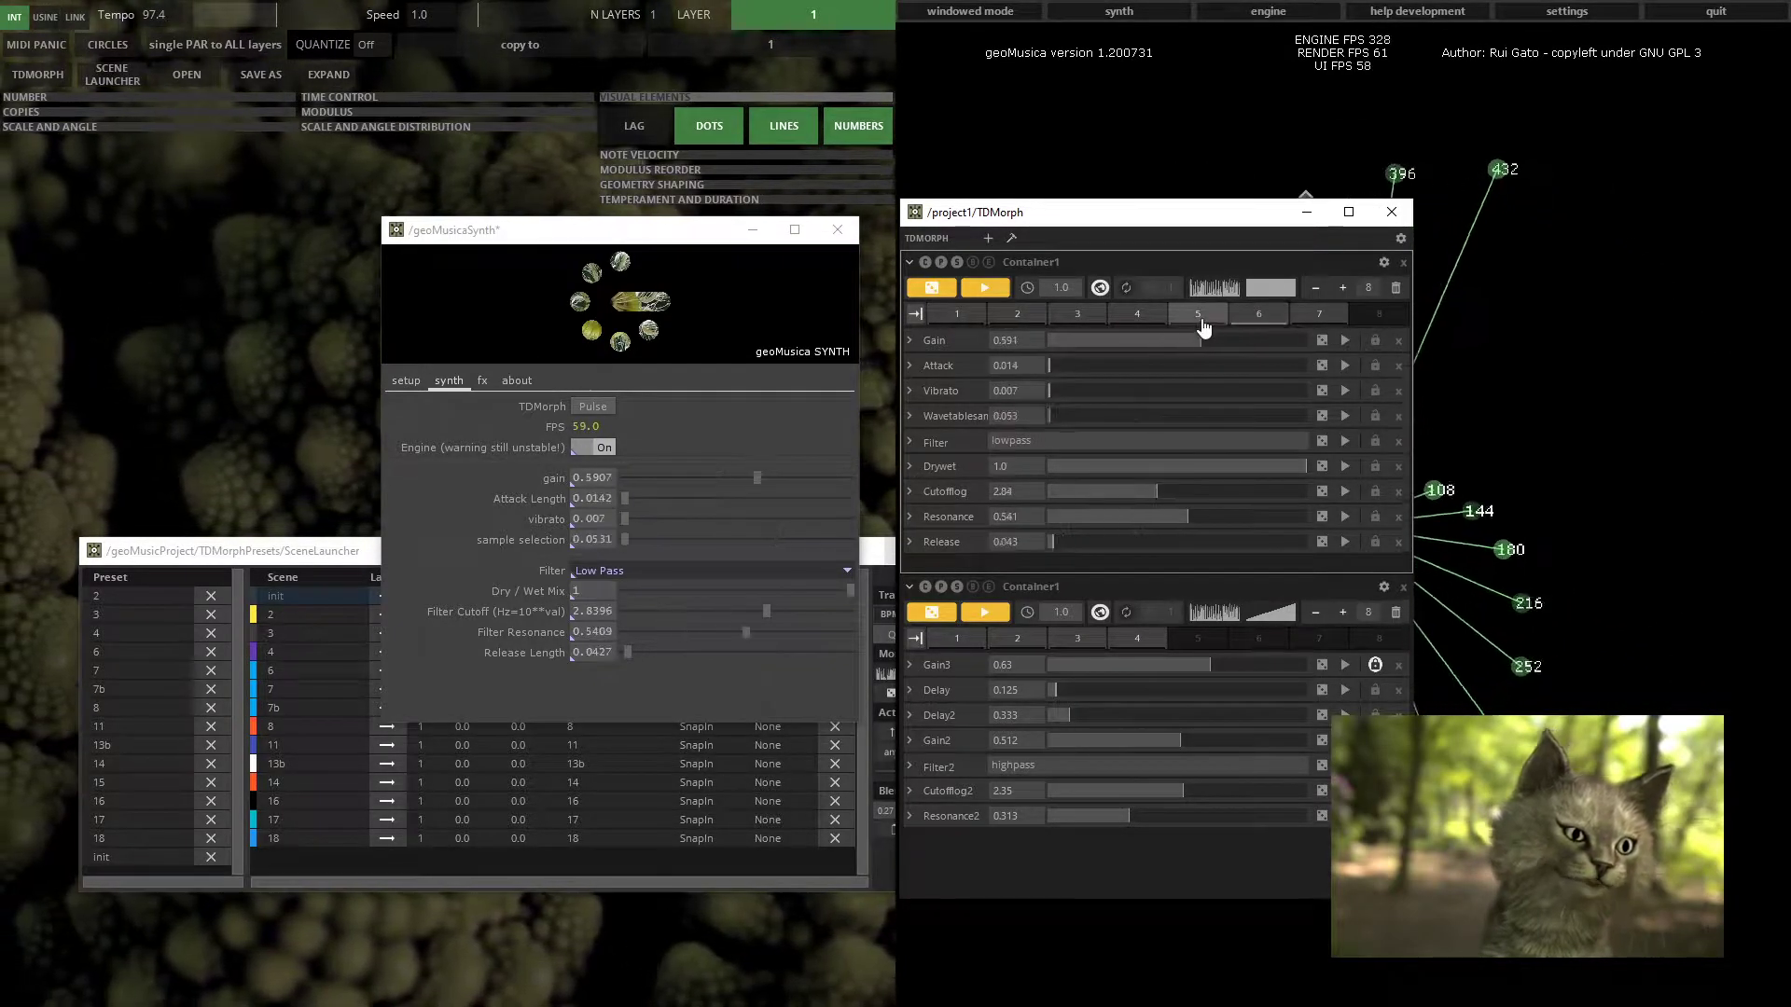
{"action": "left_click", "coordinate": [1035, 320]}
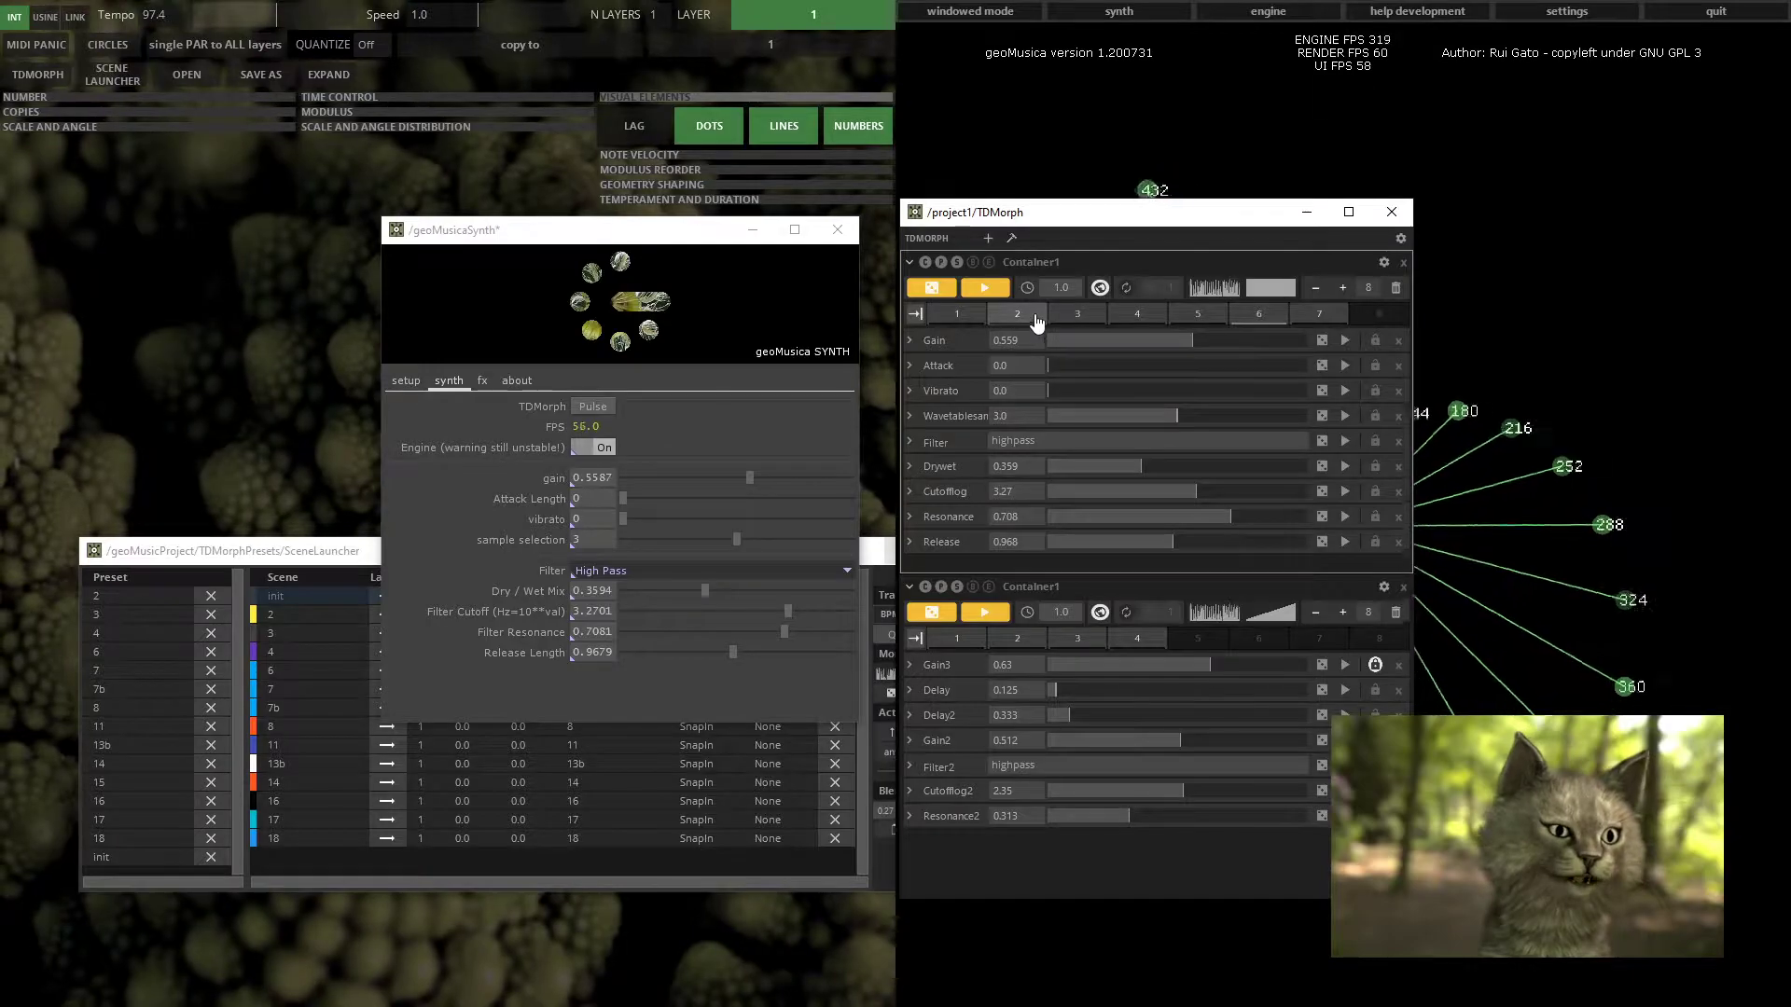
{"action": "left_click", "coordinate": [977, 320]}
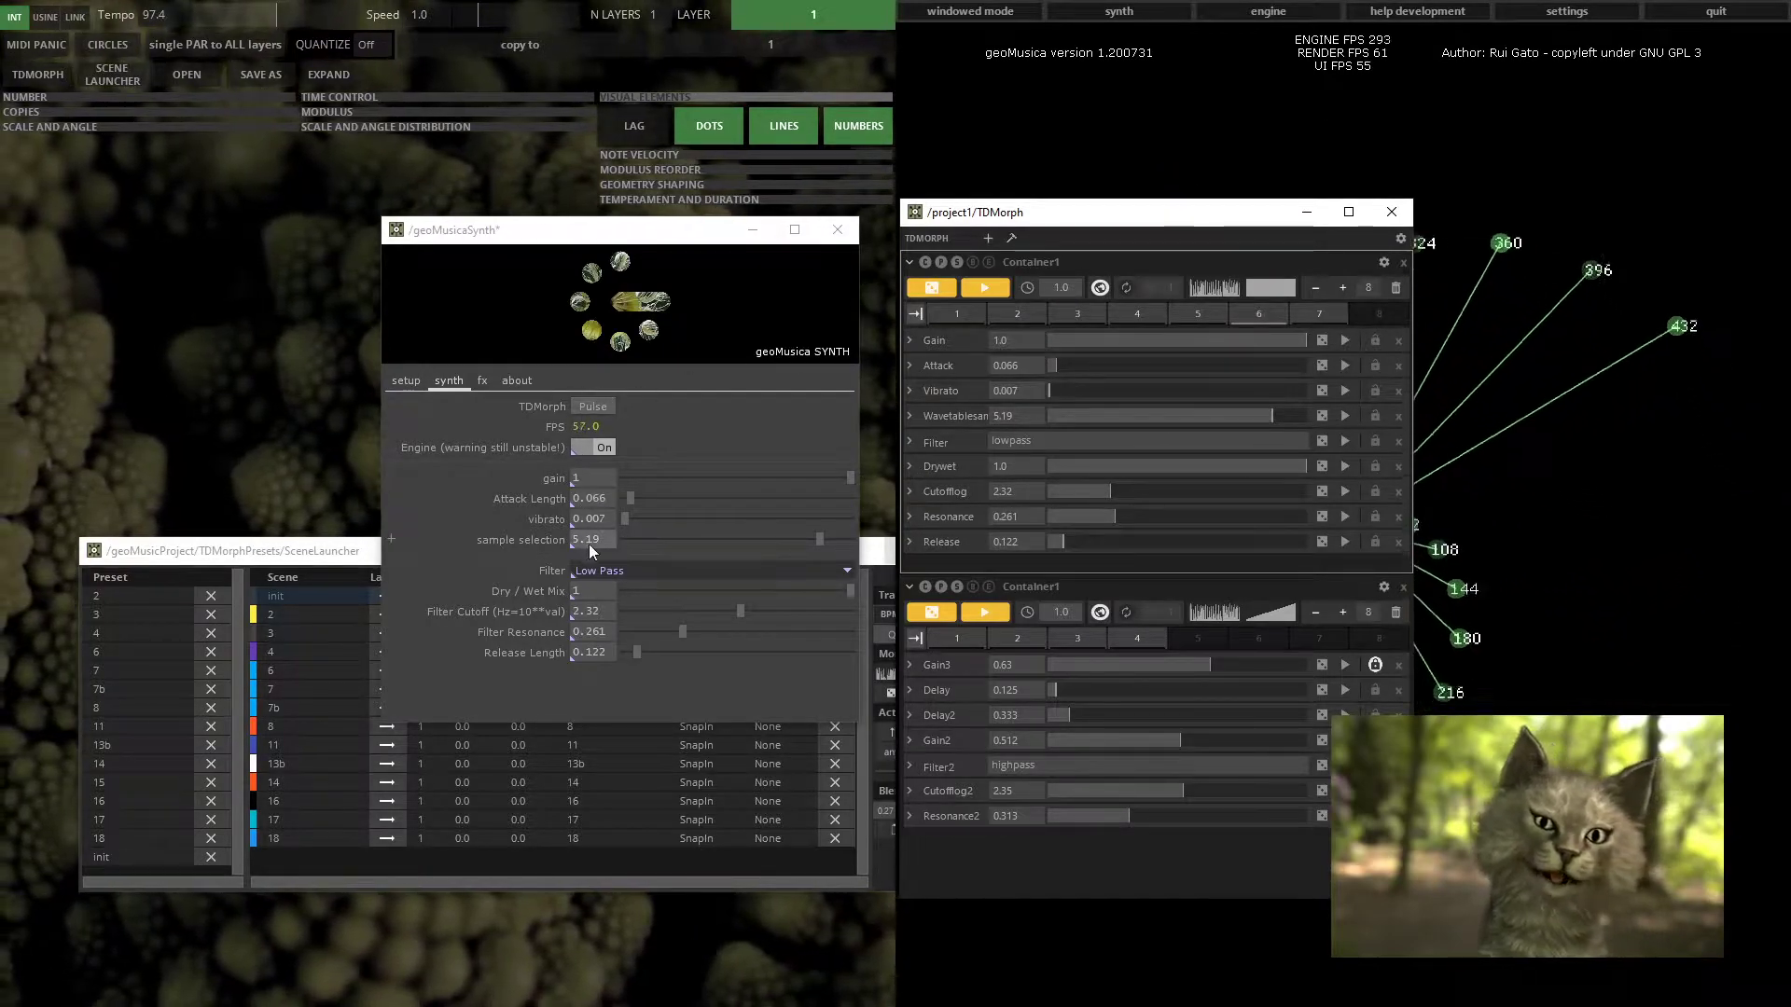
Show the synth's fx tab, recall presets 3 and 2 in the second TDMorph container, and close TDMorph
{"action": "left_click", "coordinate": [483, 383]}
{"action": "left_click", "coordinate": [1012, 642]}
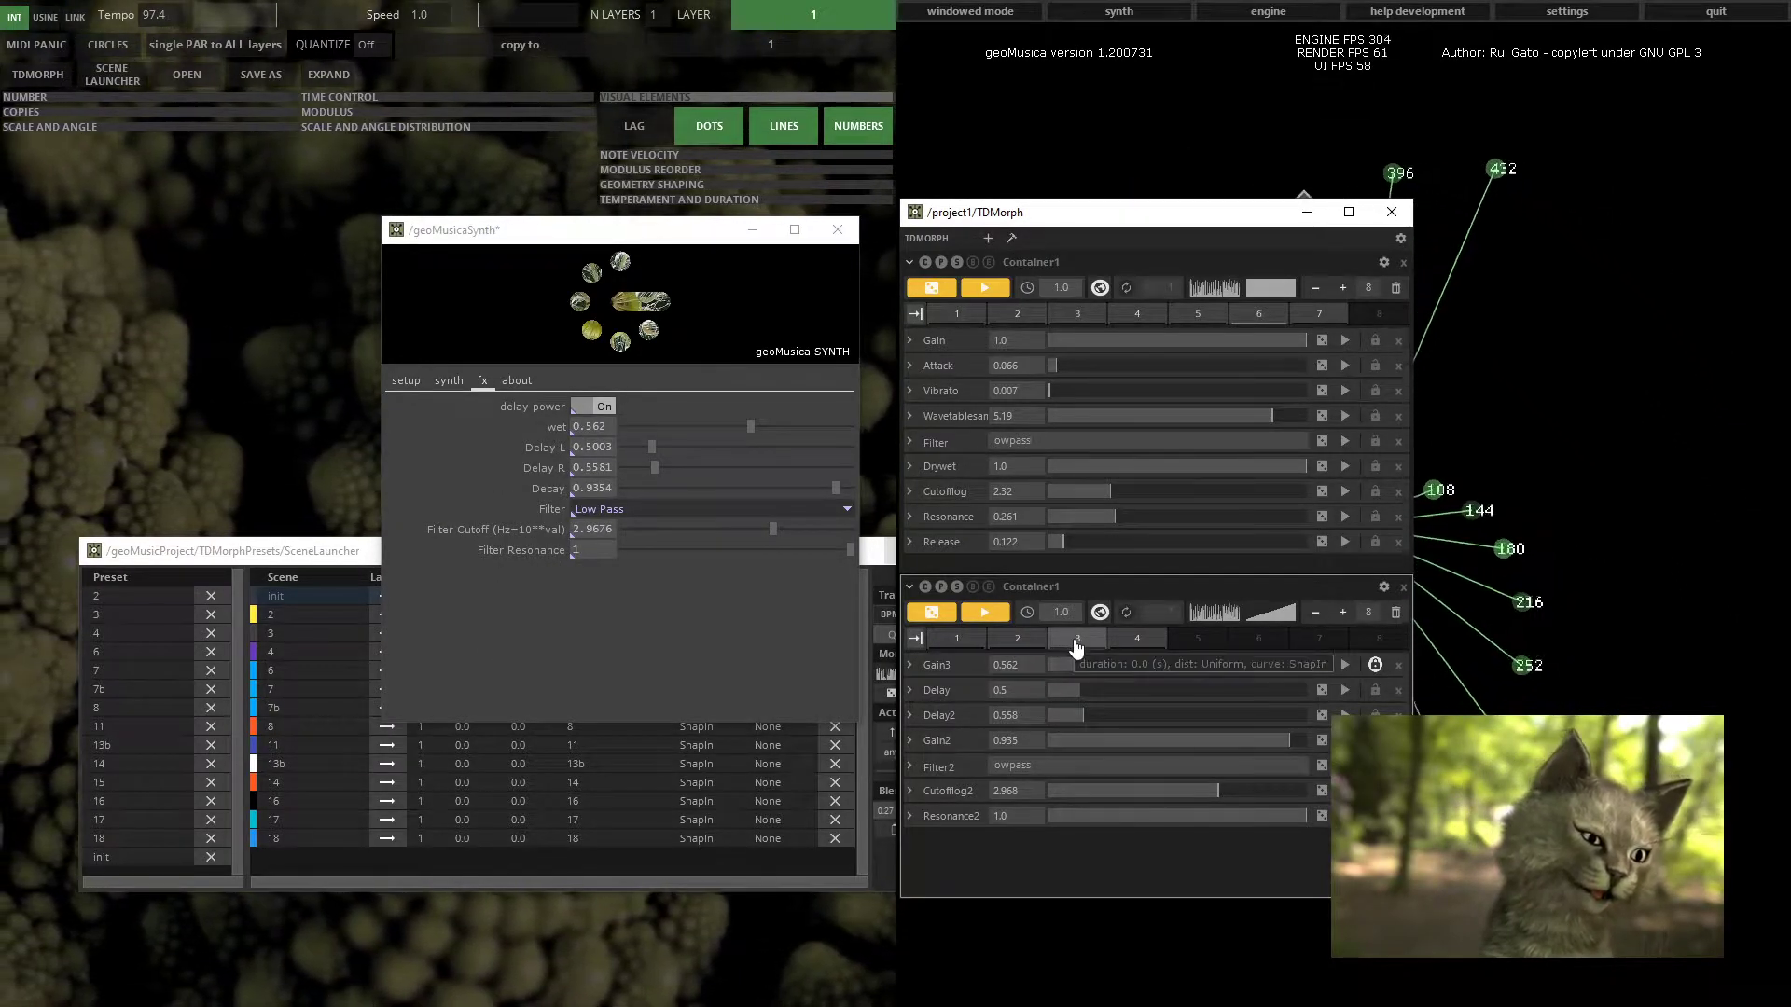
{"action": "left_click", "coordinate": [1016, 642]}
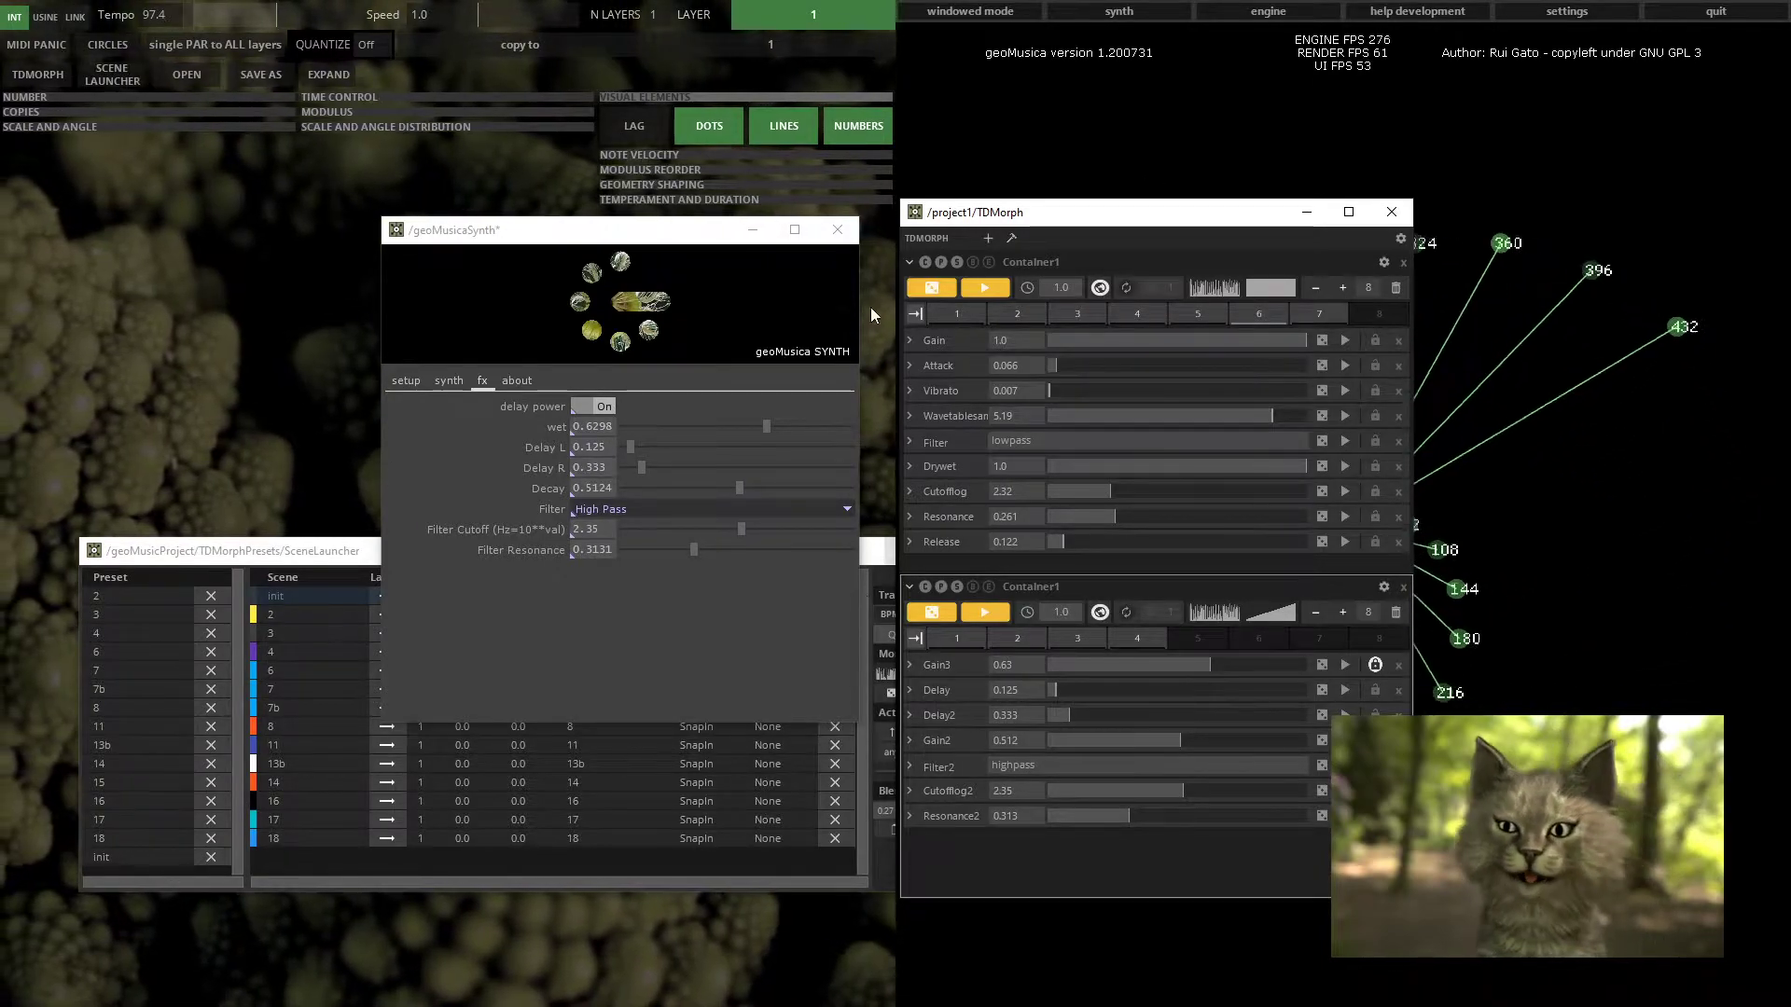
{"action": "left_click", "coordinate": [1381, 222]}
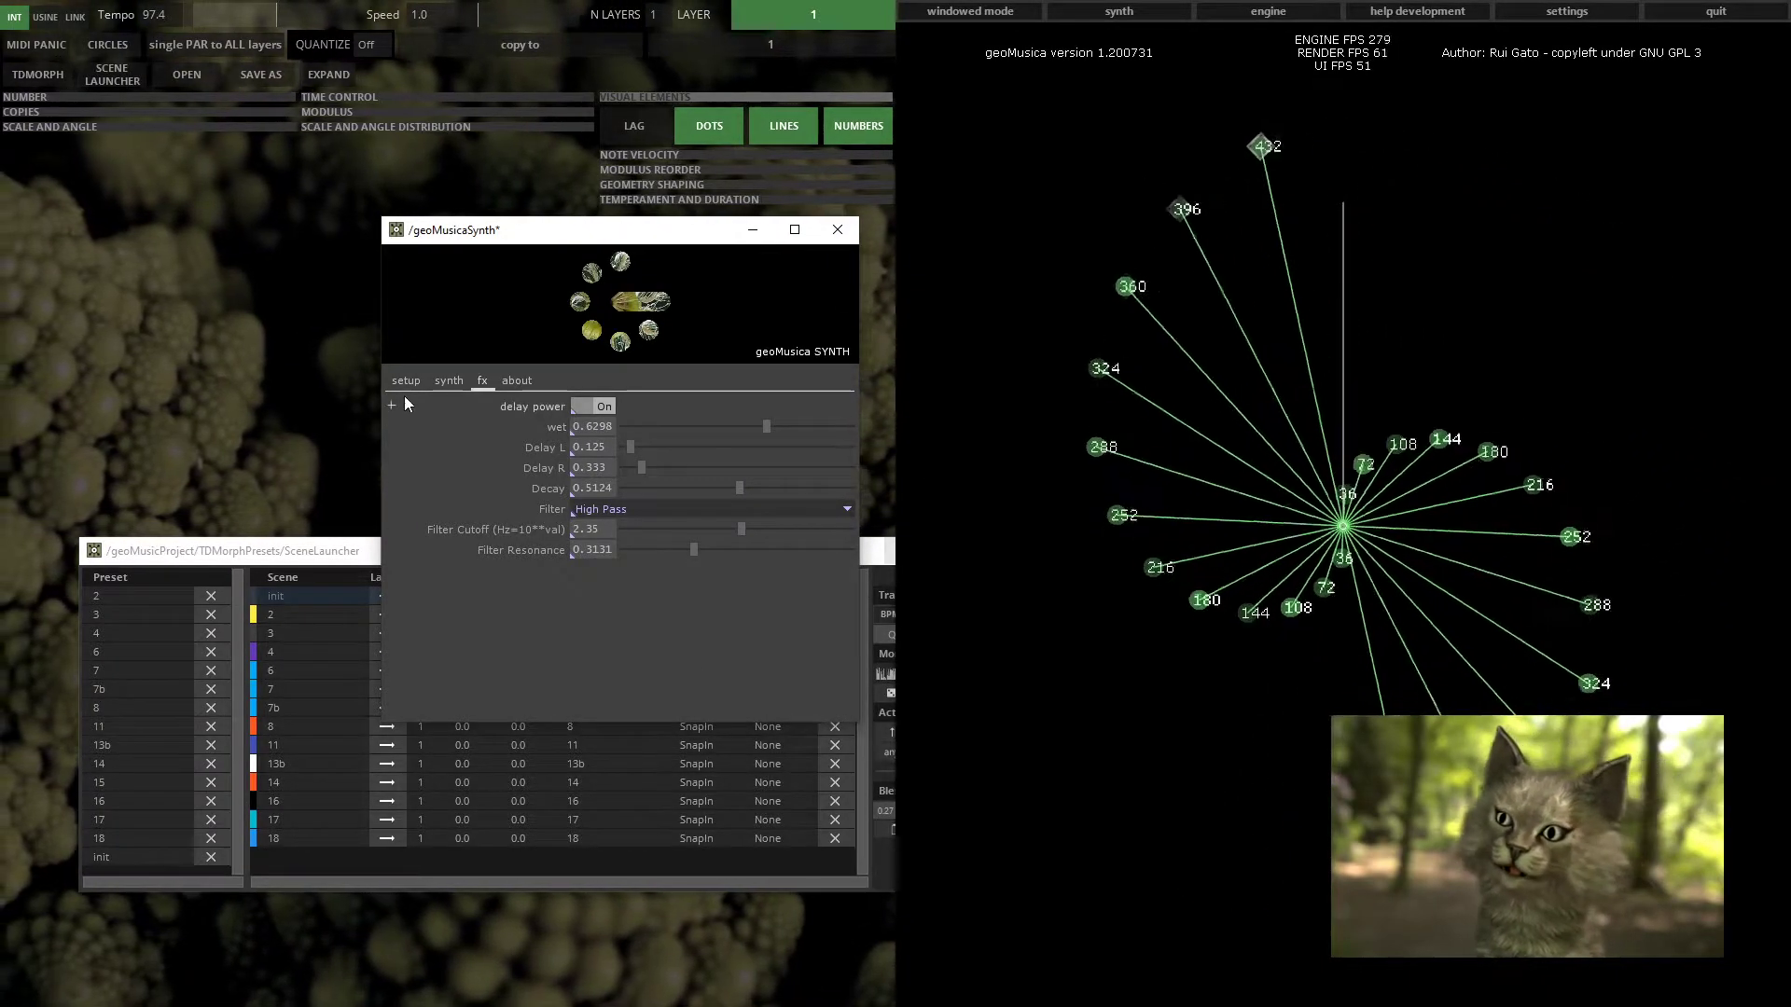
Return to the synth tab and move the synth window slightly up and to the right
{"action": "left_click", "coordinate": [449, 381]}
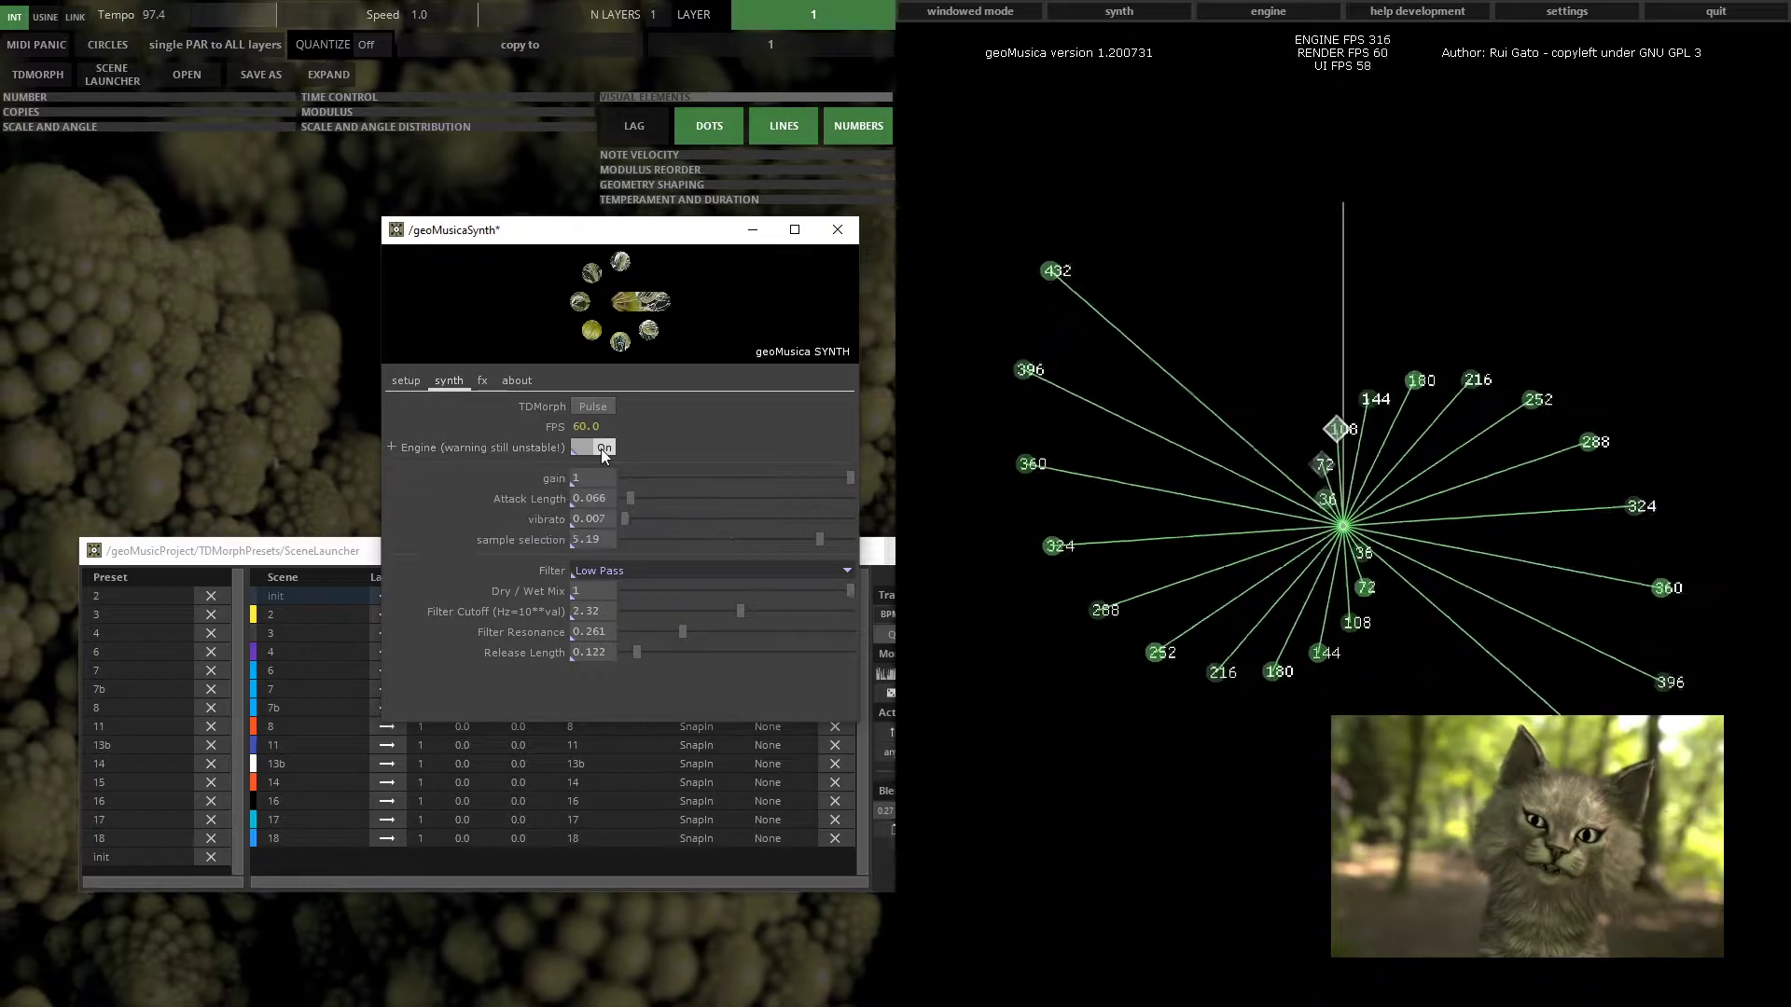
{"action": "left_click_drag", "start_coordinate": [662, 239], "coordinate": [685, 226]}
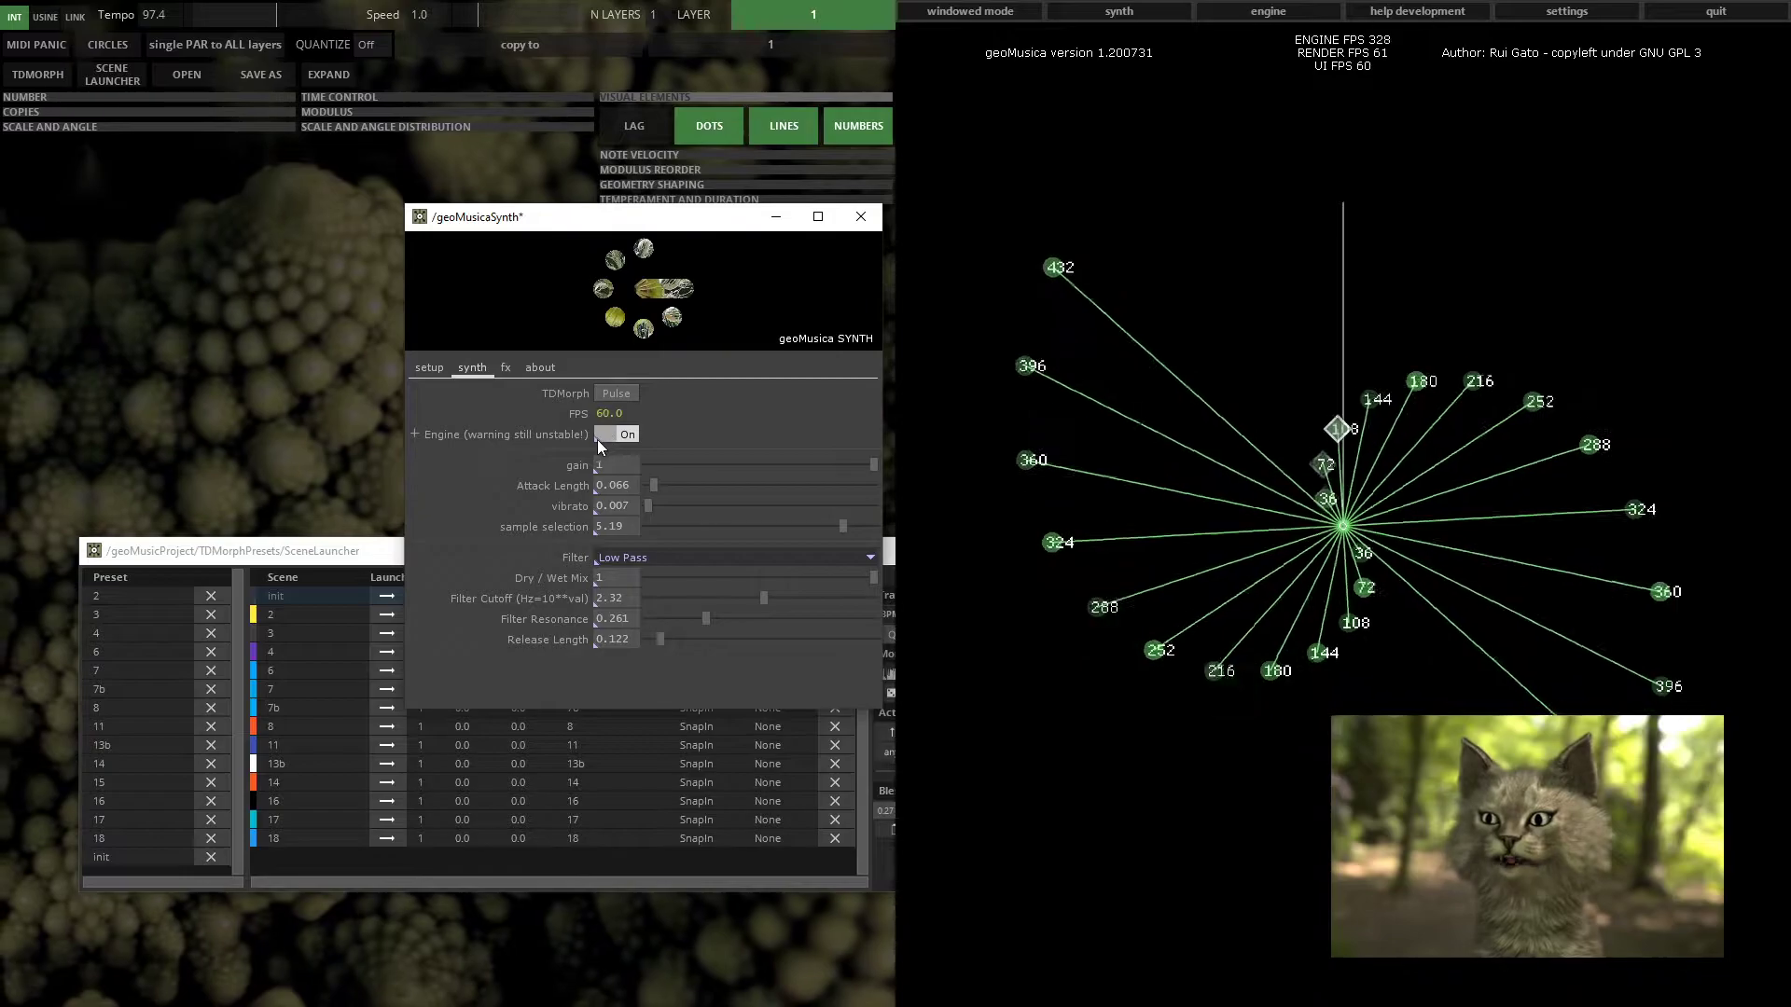
{"action": "left_click", "coordinate": [773, 421]}
{"action": "left_click", "coordinate": [420, 434]}
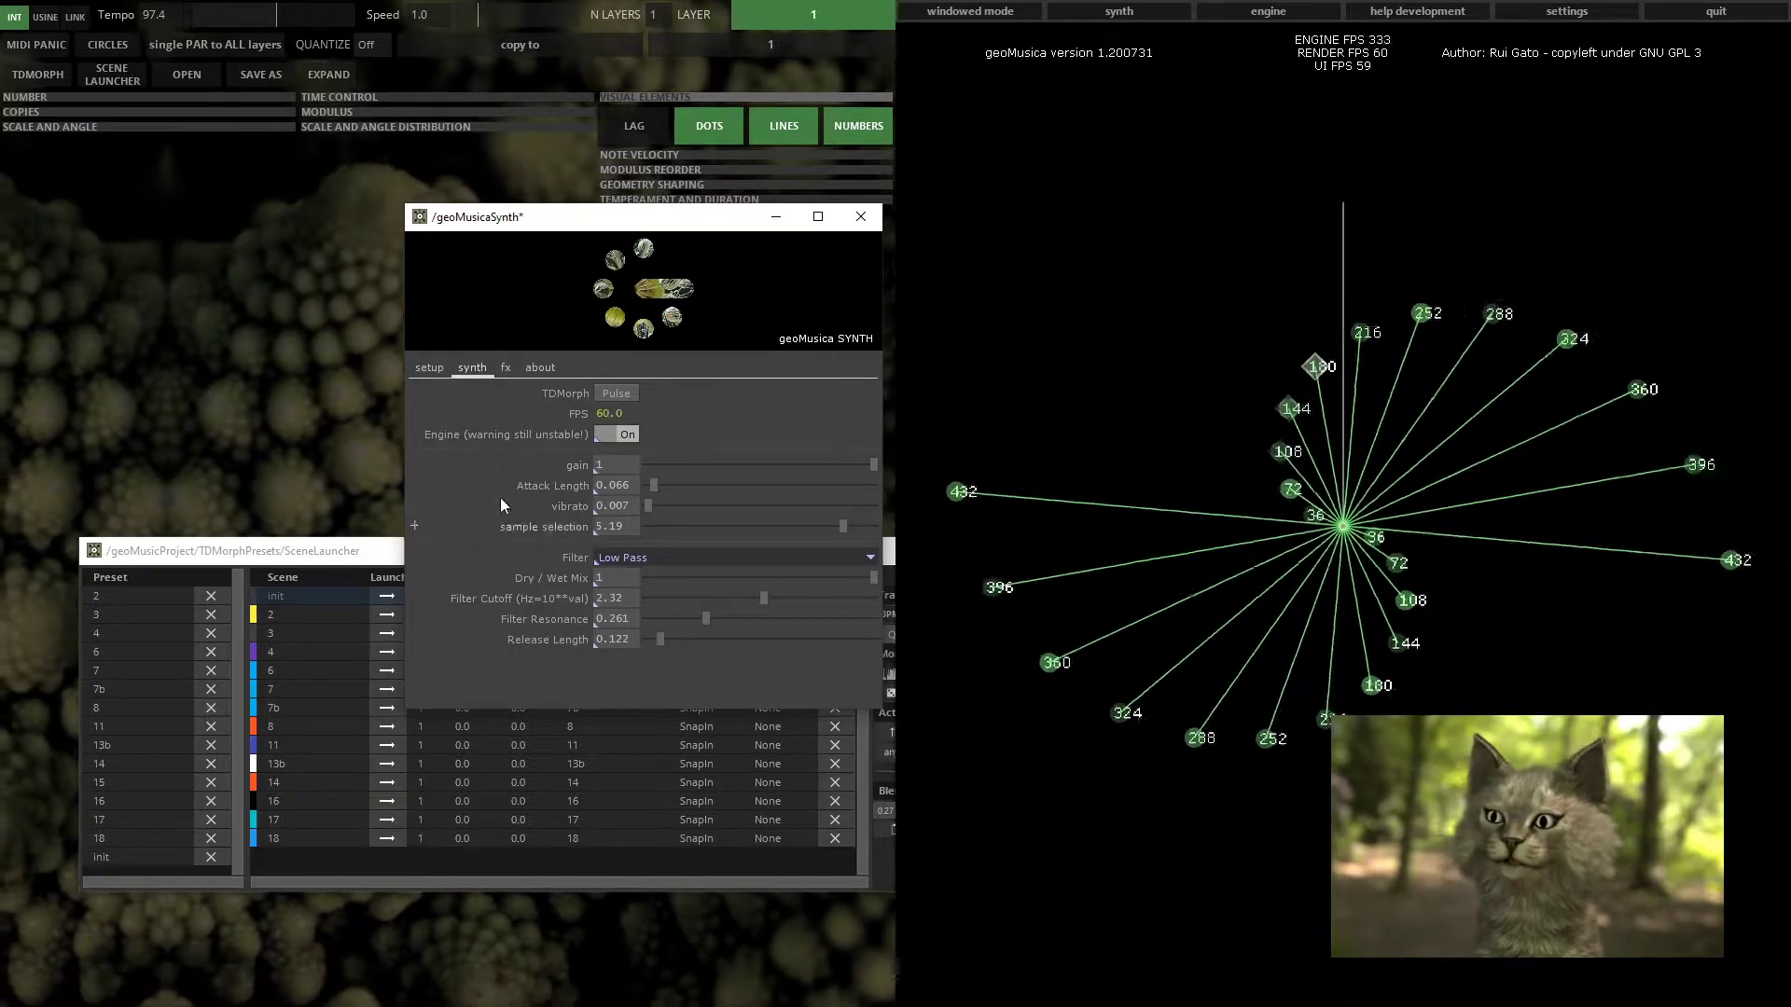
Switch back and forth between the fx and synth tabs of the synth window to compare their settings
{"action": "left_click", "coordinate": [506, 367]}
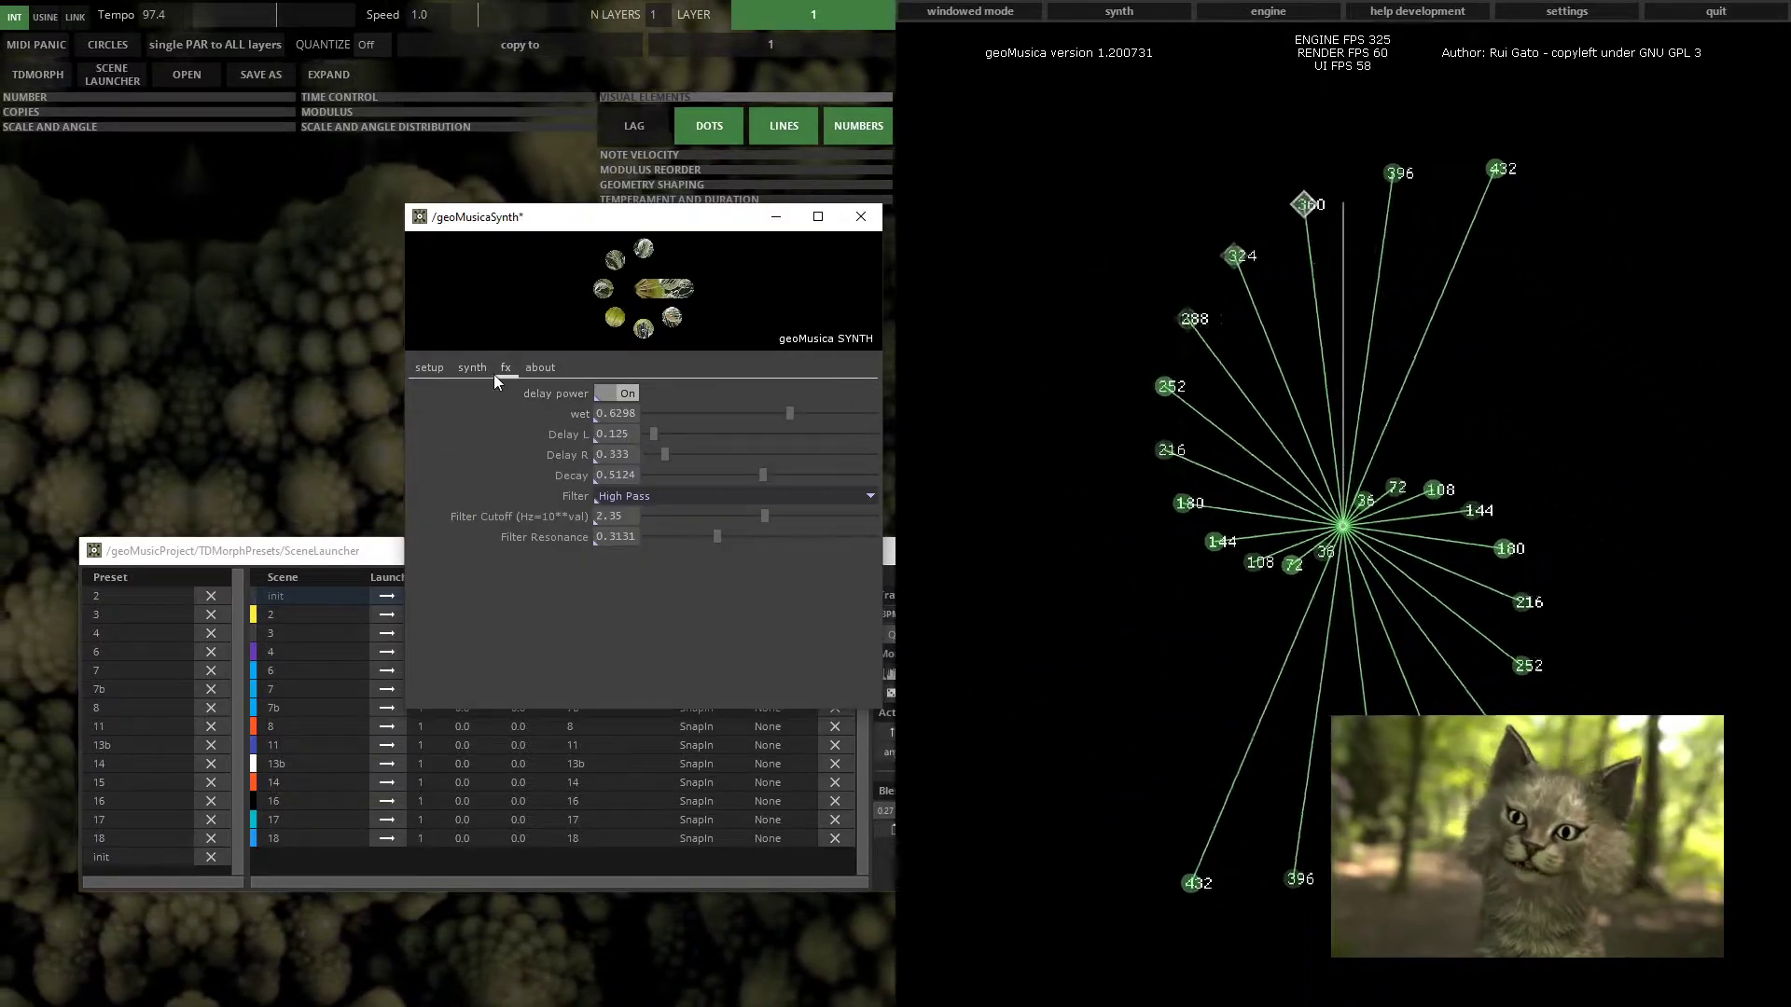
{"action": "left_click", "coordinate": [469, 367]}
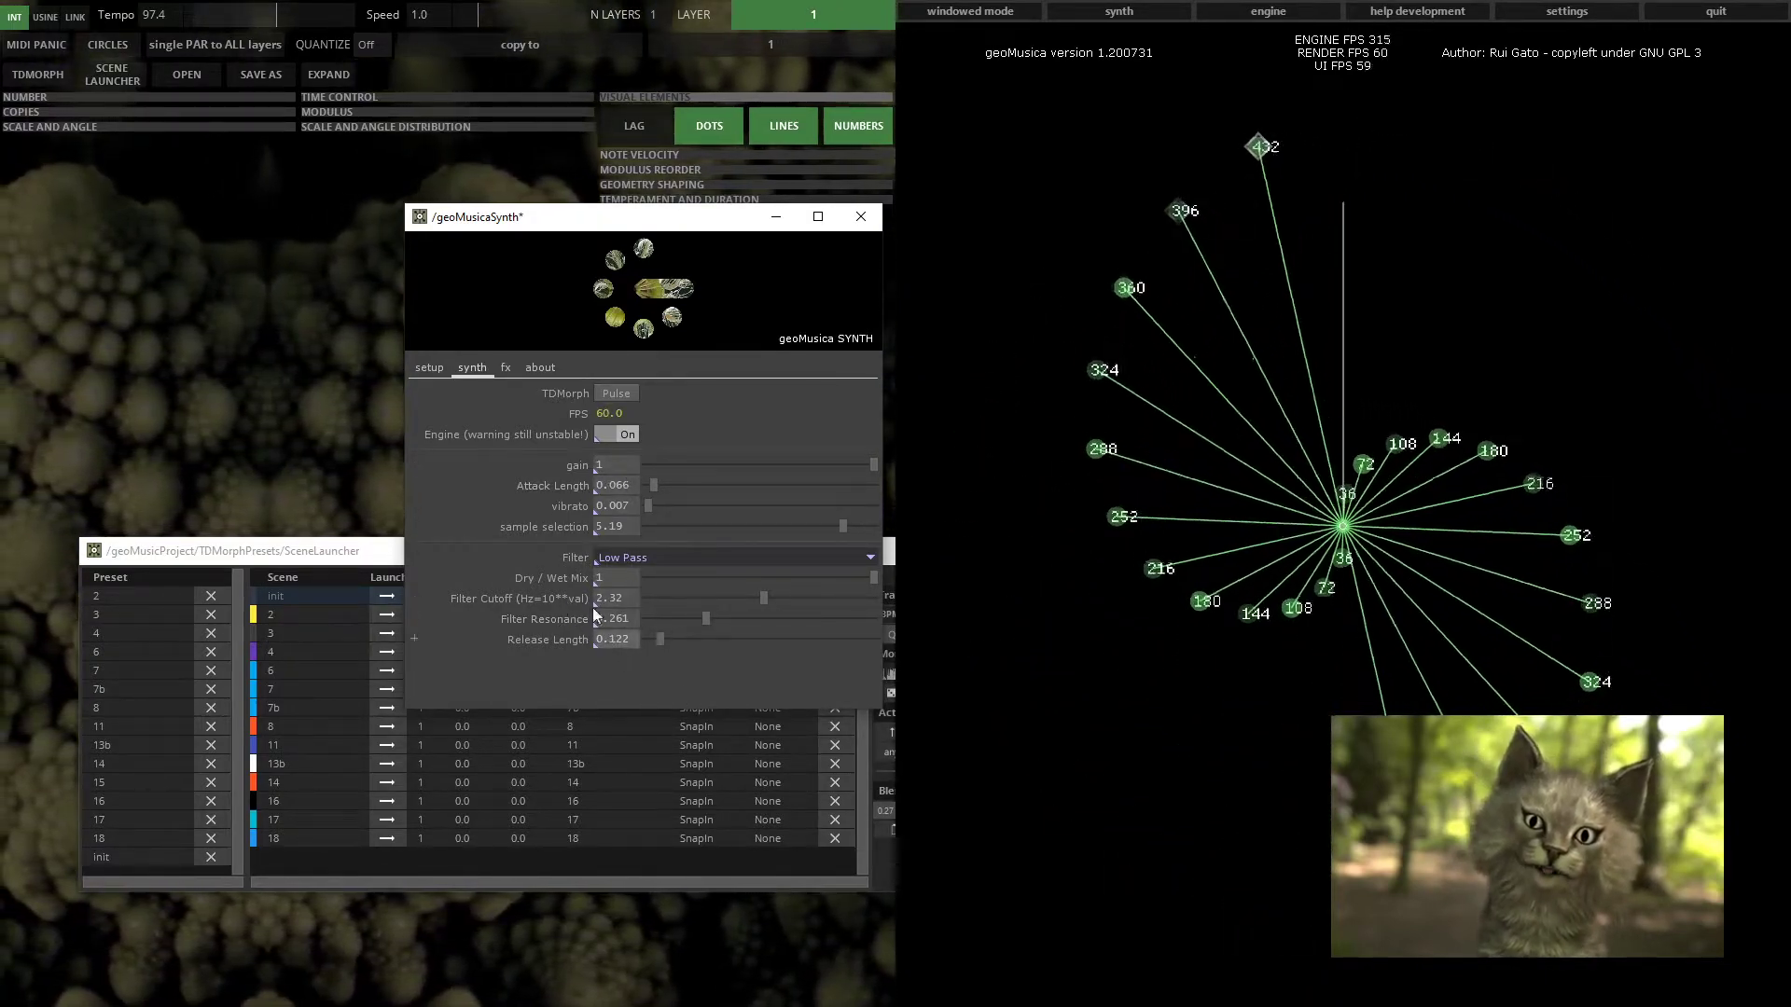
{"action": "left_click", "coordinate": [504, 368]}
{"action": "left_click", "coordinate": [476, 367]}
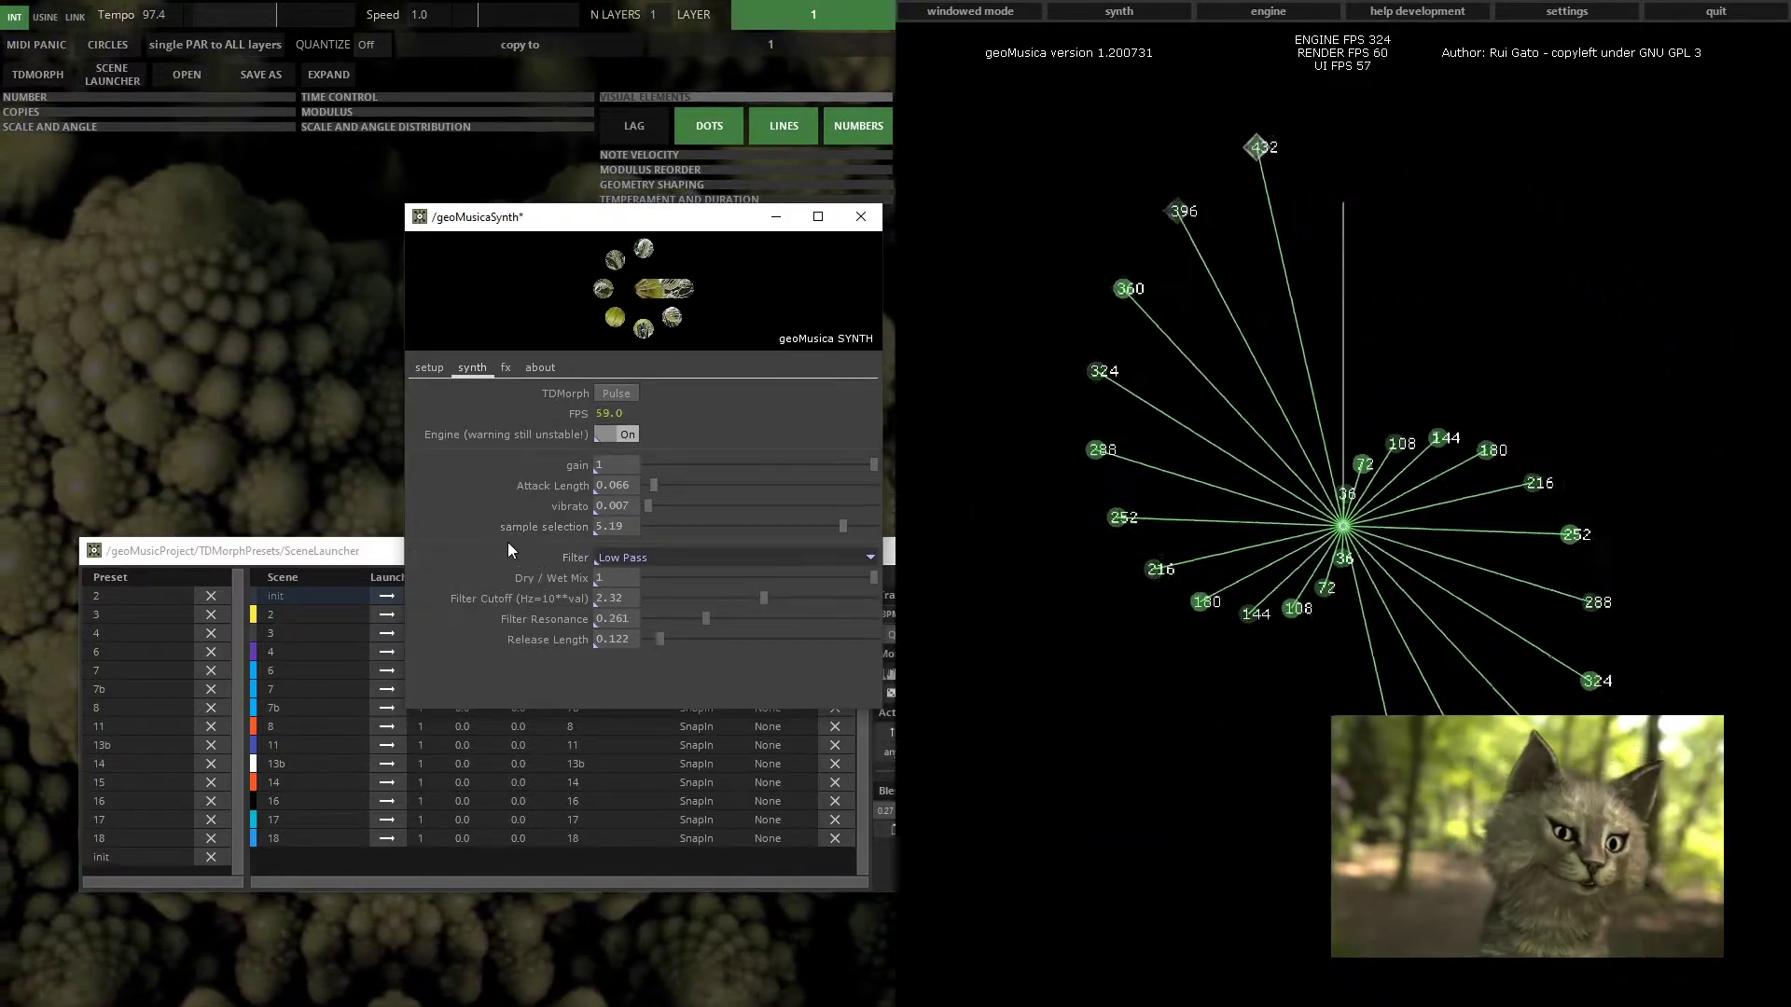
Sweep the sample selection slider across its range, ending at about 1.57
{"action": "left_click_drag", "start_coordinate": [854, 527], "coordinate": [821, 529]}
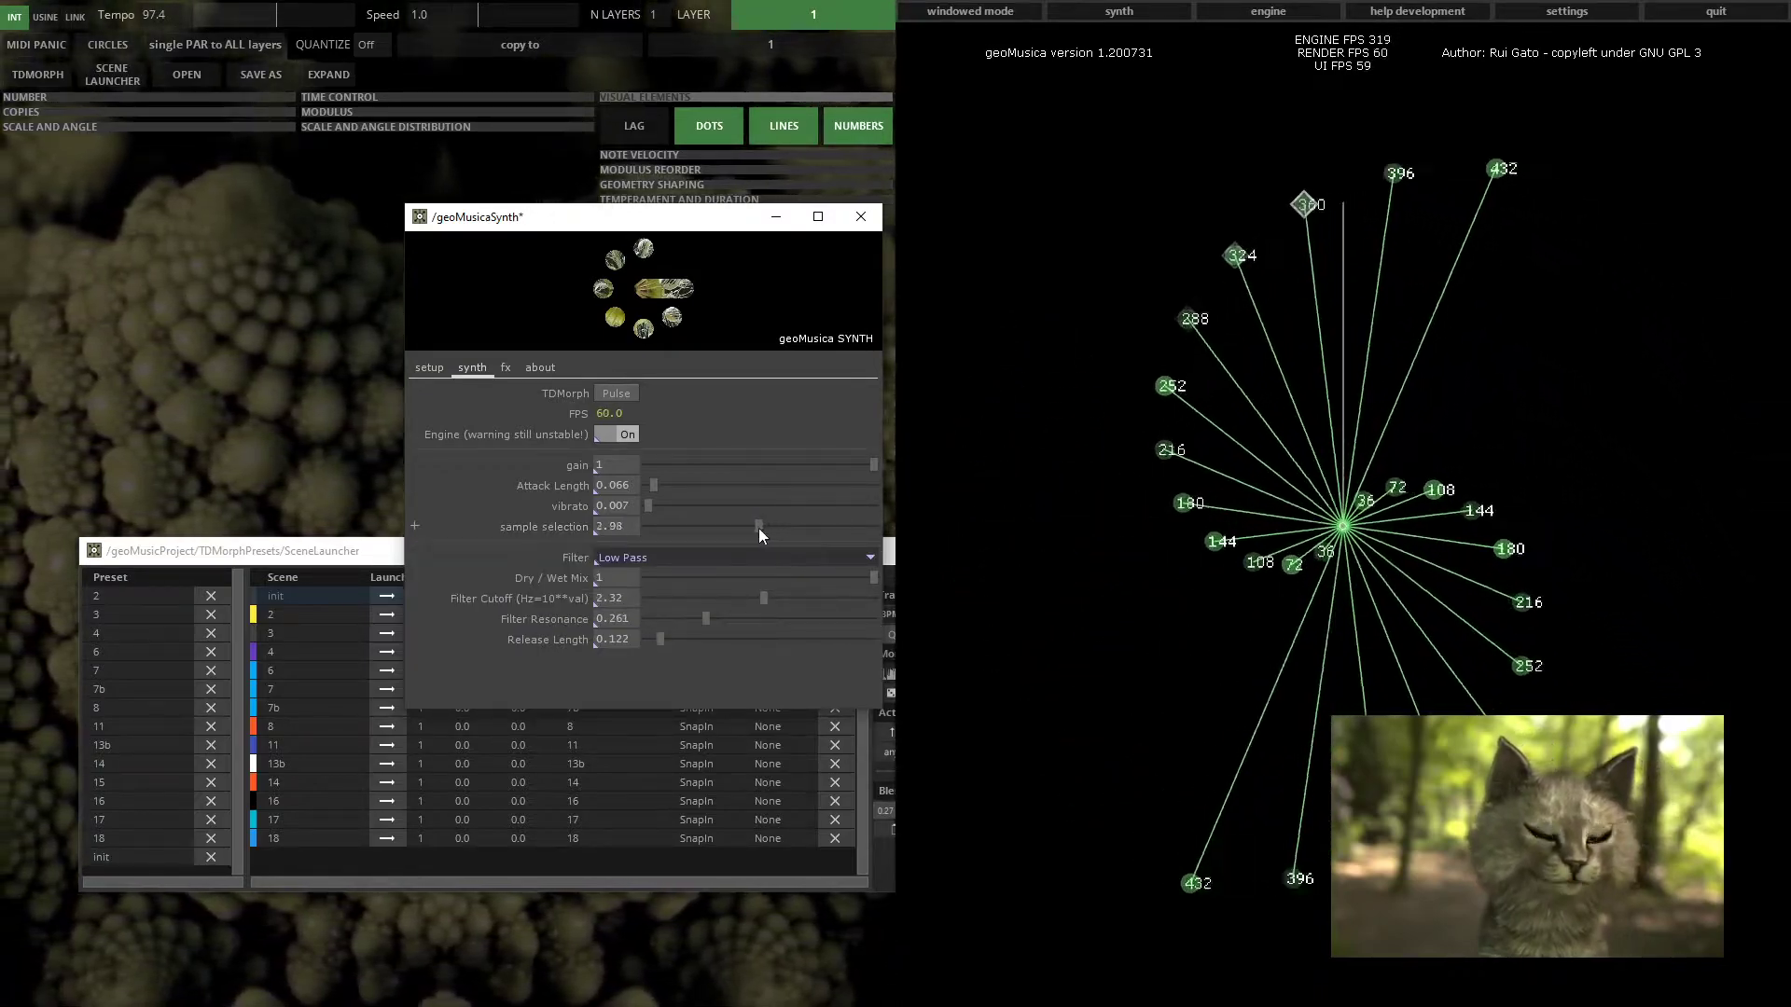
{"action": "left_click_drag", "start_coordinate": [680, 526], "coordinate": [869, 528]}
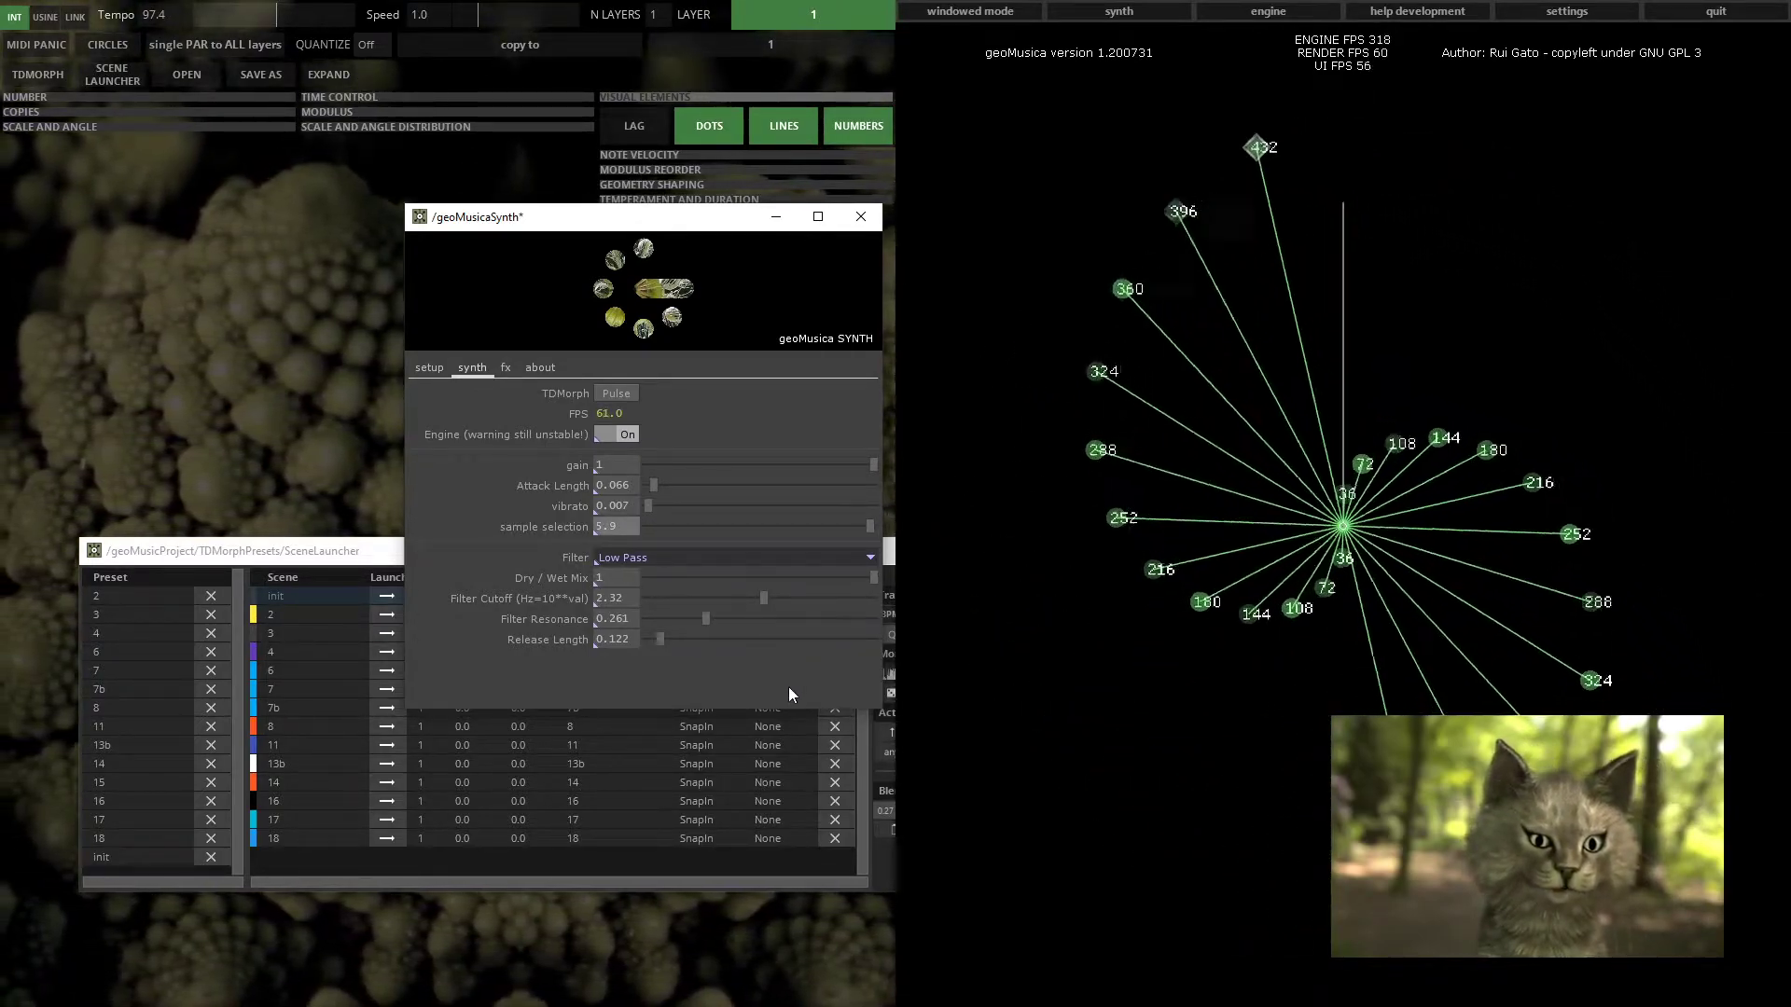
{"action": "left_click_drag", "start_coordinate": [869, 526], "coordinate": [652, 539]}
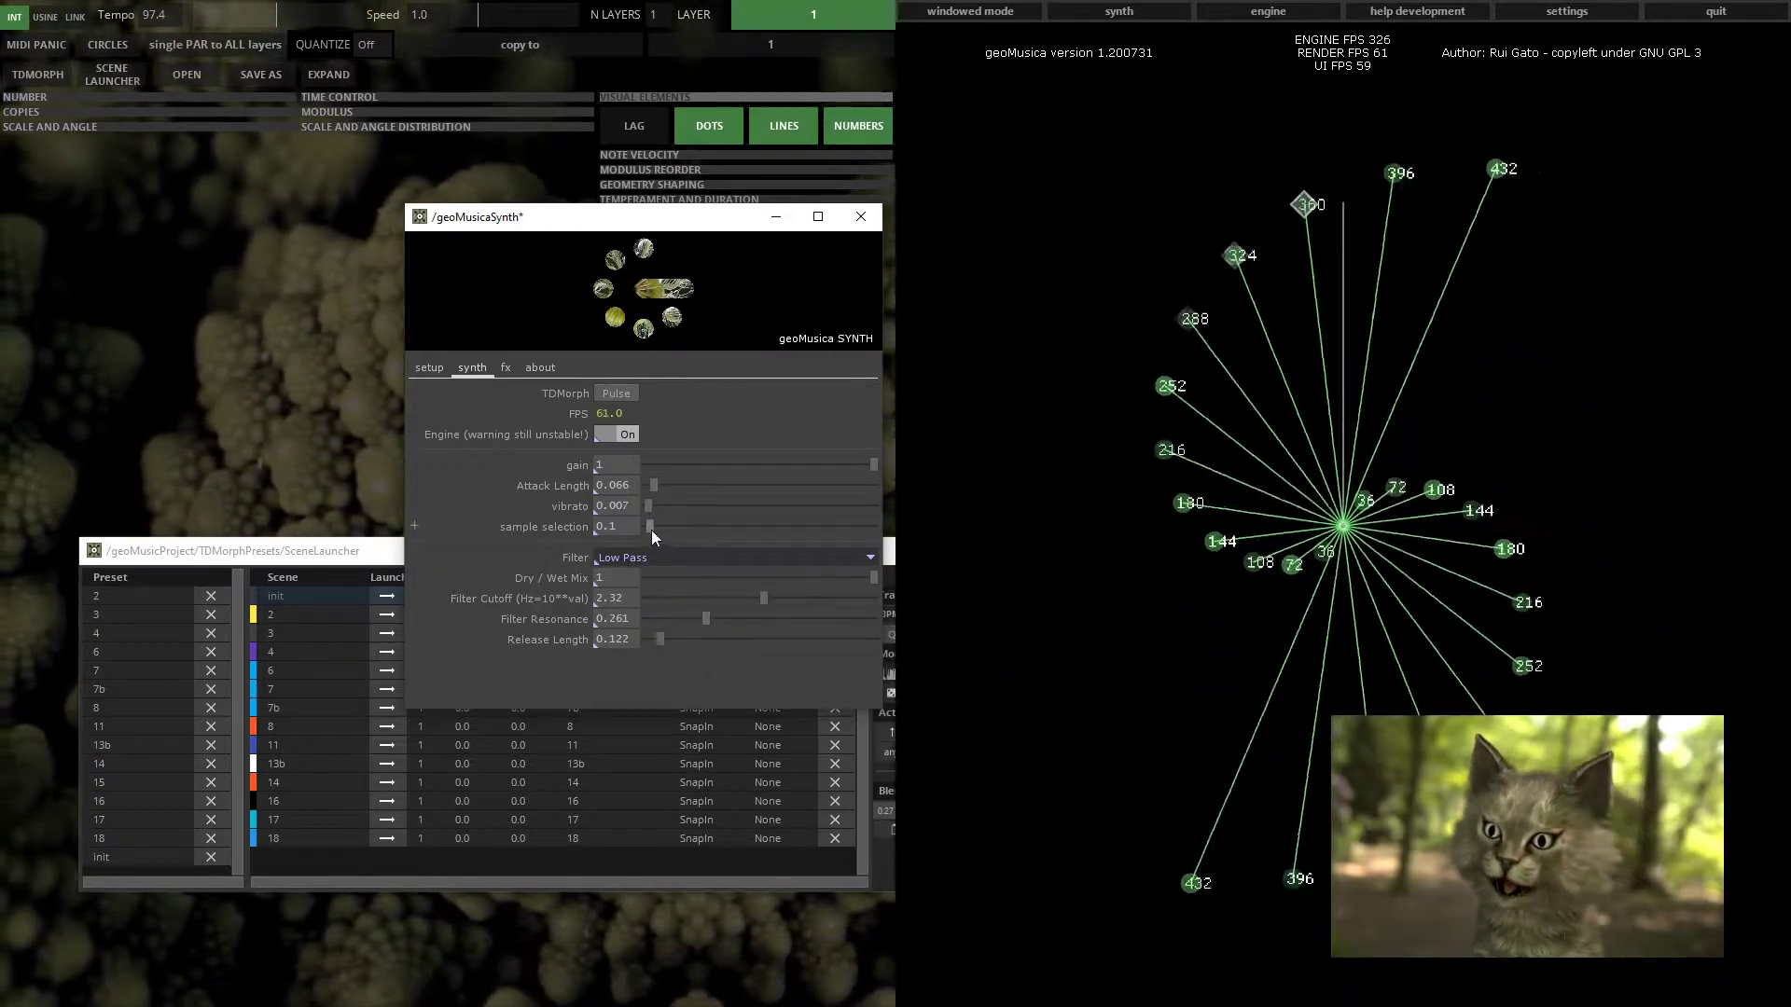
{"action": "left_click_drag", "start_coordinate": [651, 526], "coordinate": [707, 528]}
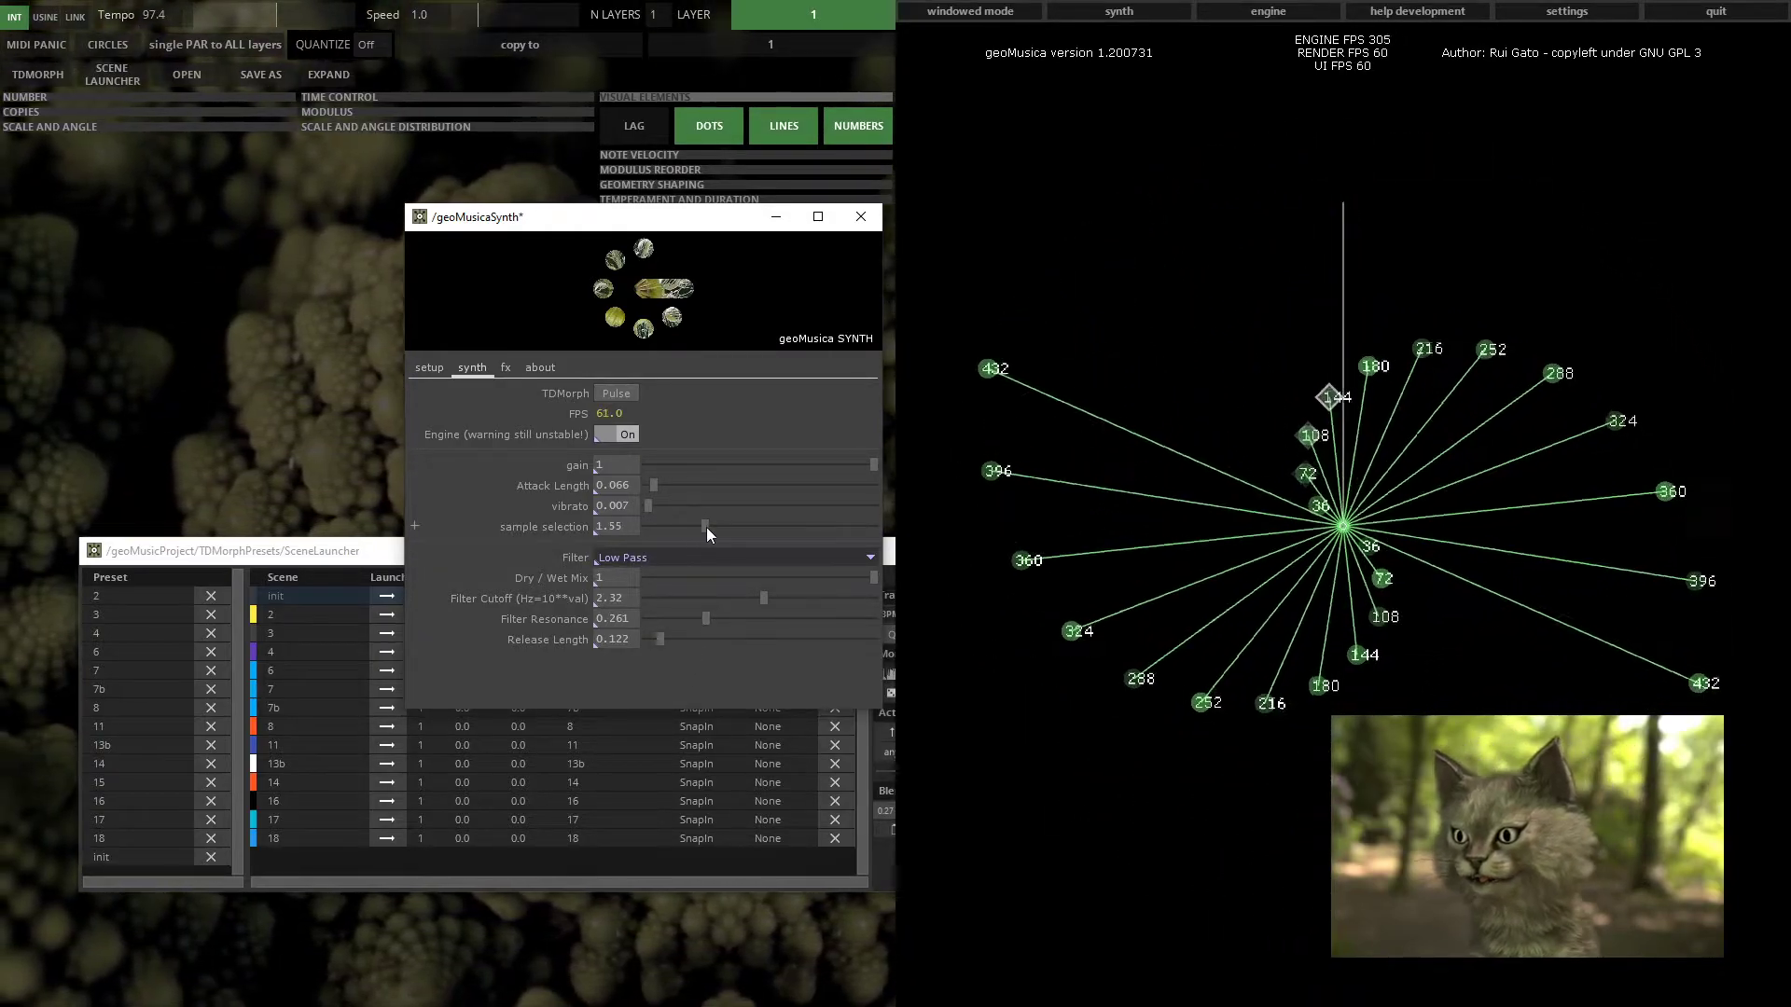
Set the fx filter cutoff to 3.2 and open the synth's about tab
{"action": "left_click", "coordinate": [506, 368]}
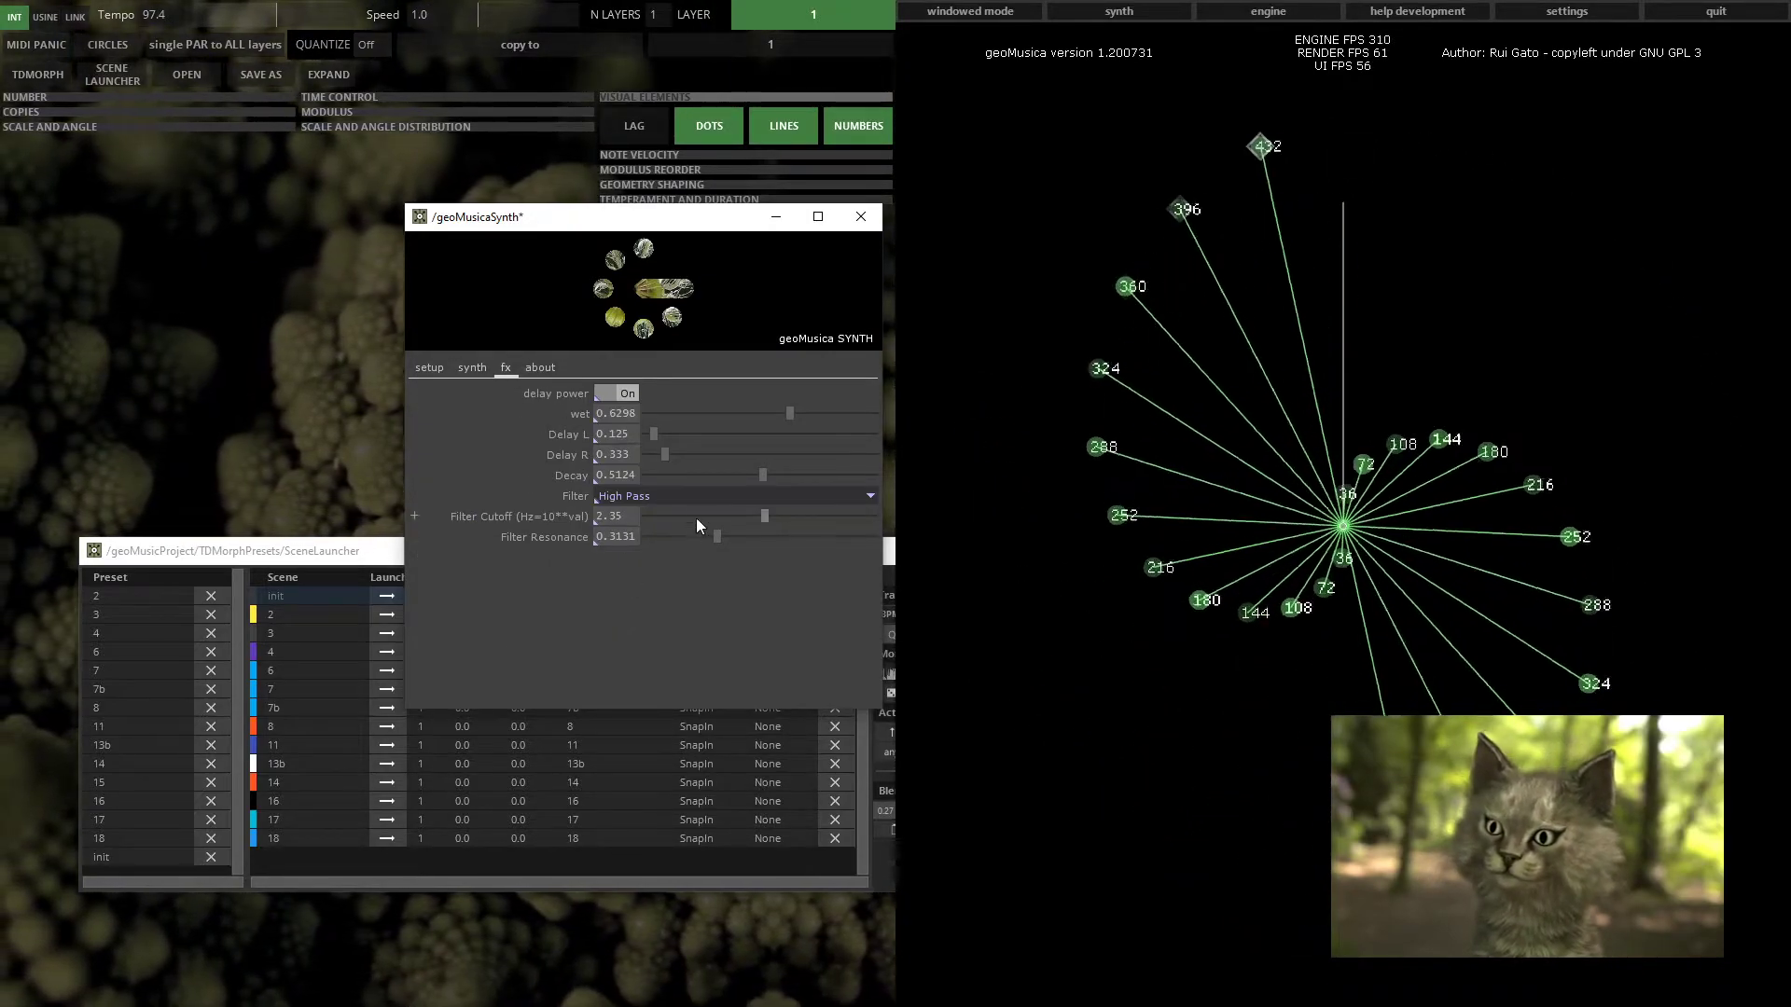
{"action": "left_click_drag", "start_coordinate": [765, 512], "coordinate": [806, 511]}
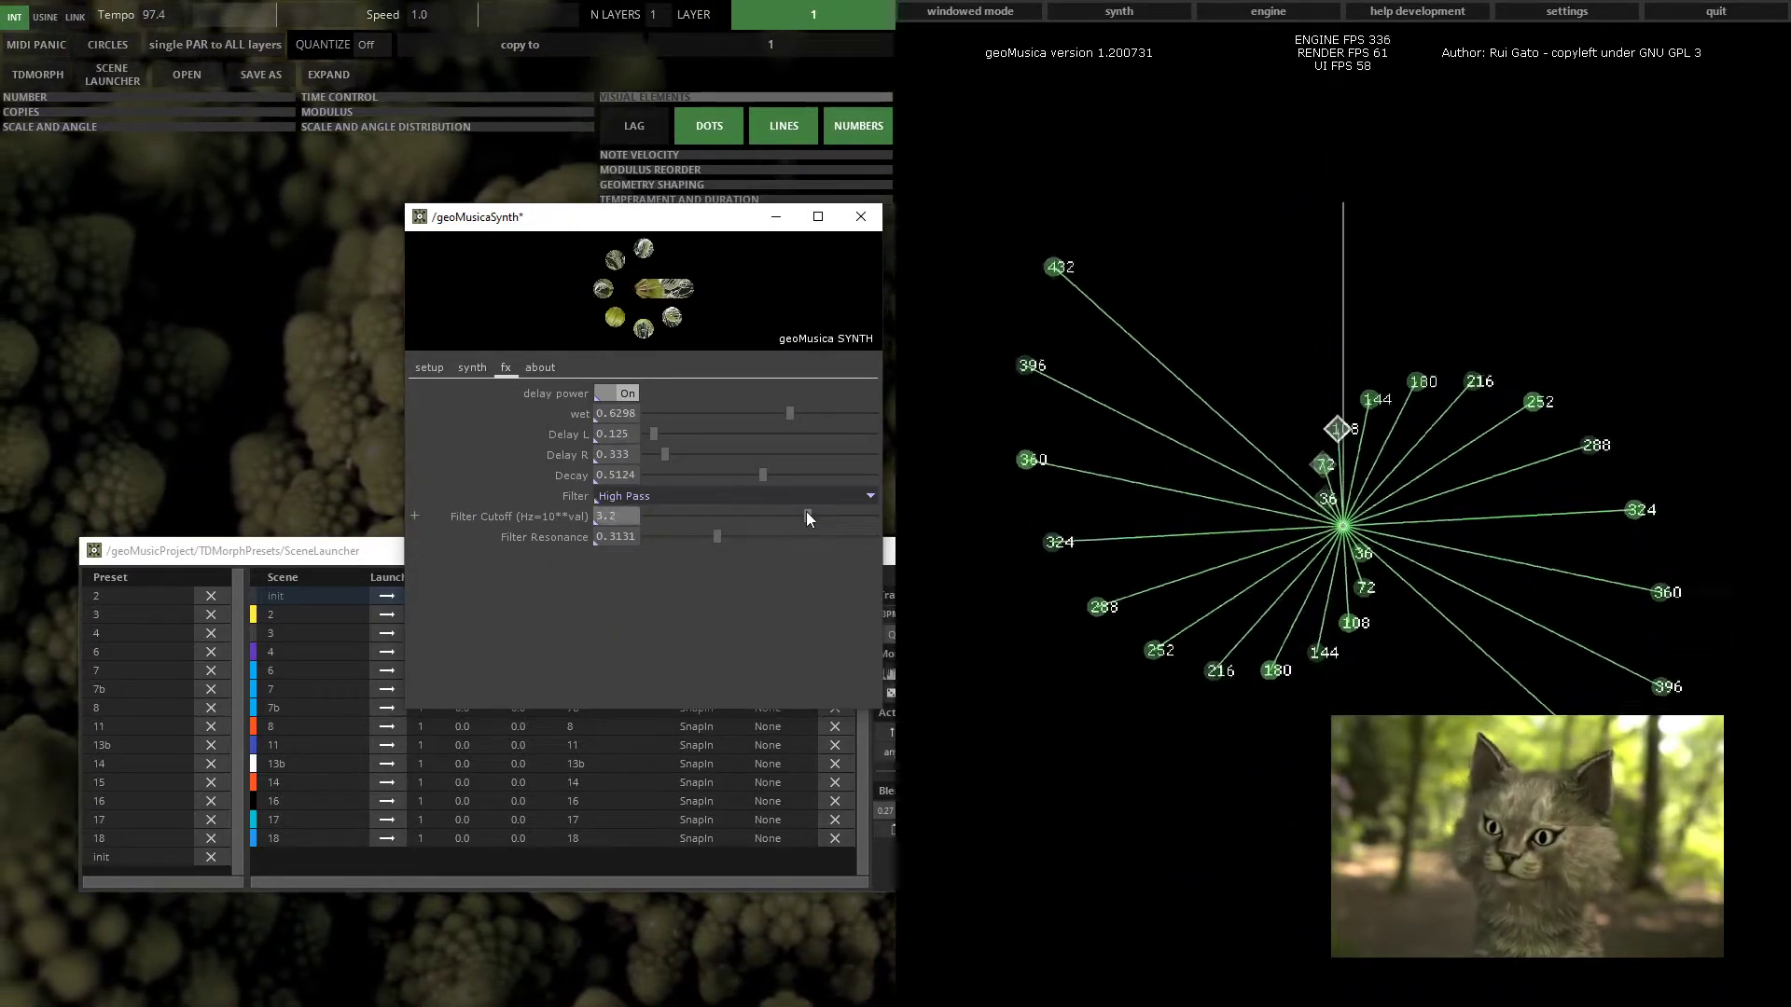
{"action": "left_click", "coordinate": [546, 368]}
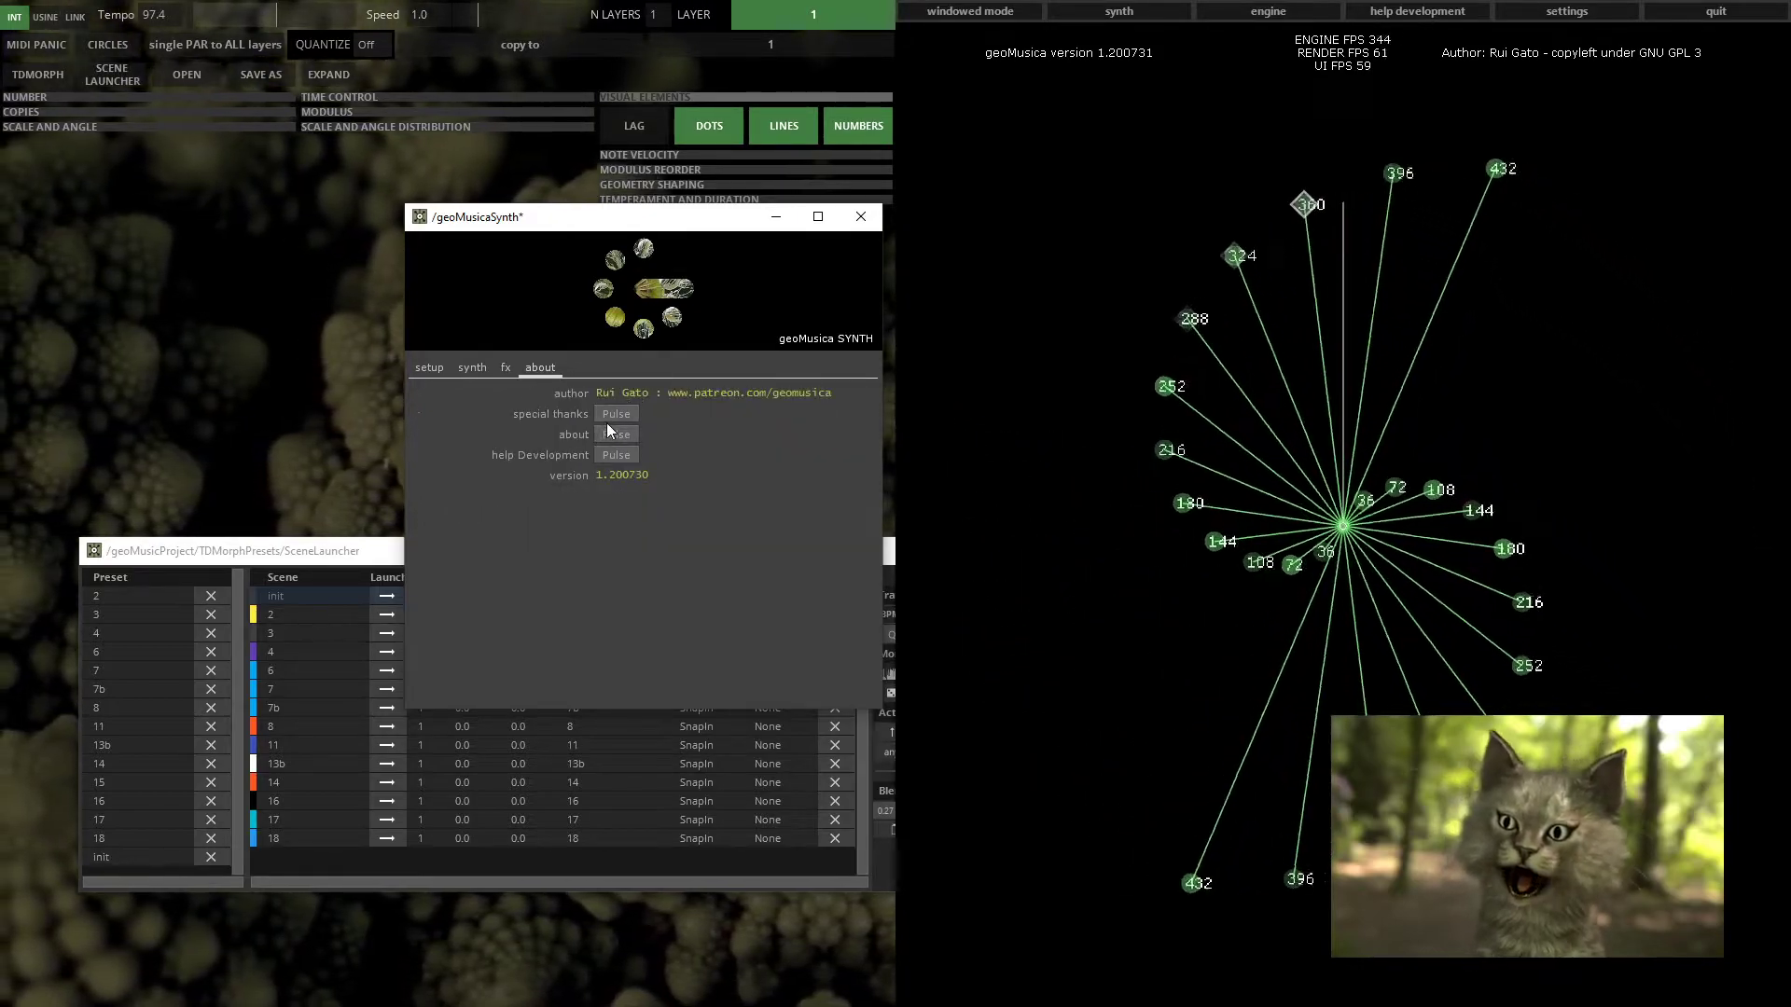